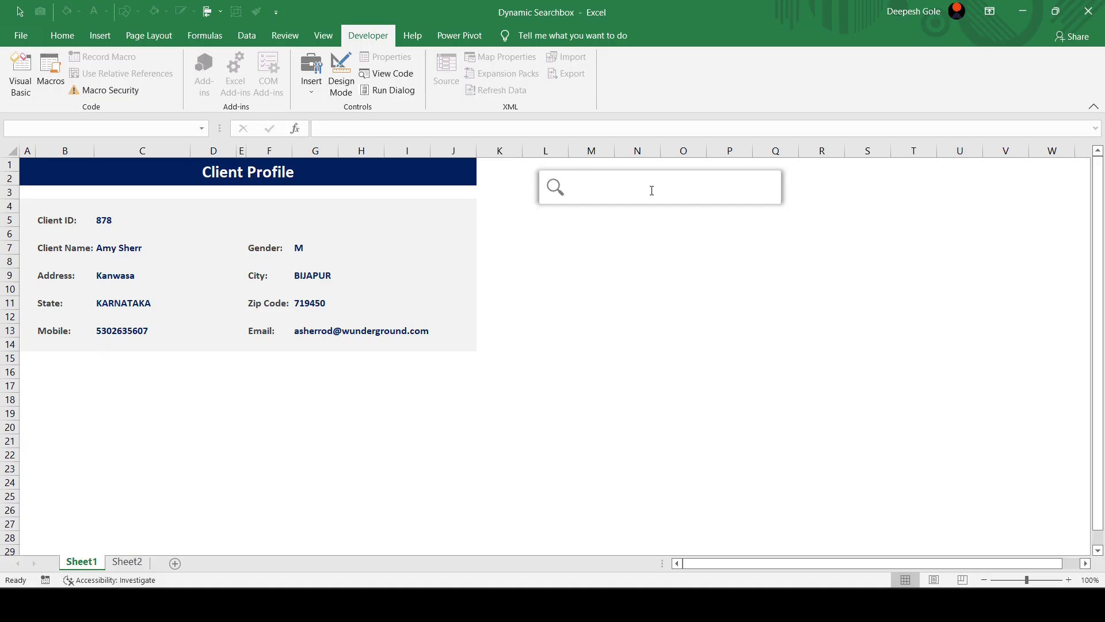
- Run two searches in the demo search box, picking a matching client from the ListBox each time
{"action": "type", "text": "amy"}
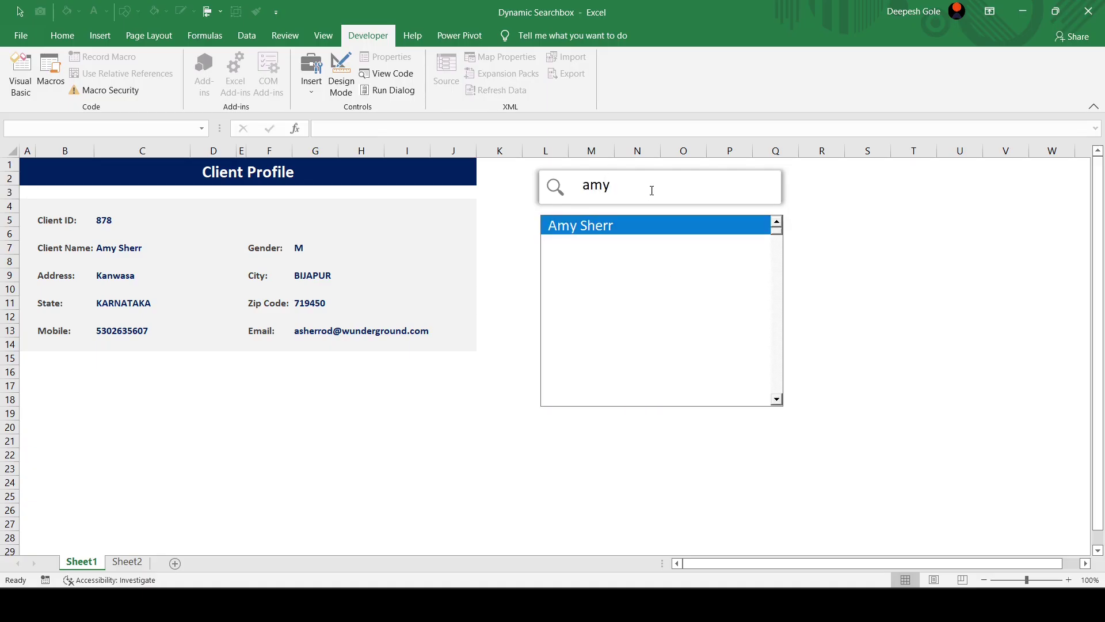
{"action": "left_click", "coordinate": [641, 226]}
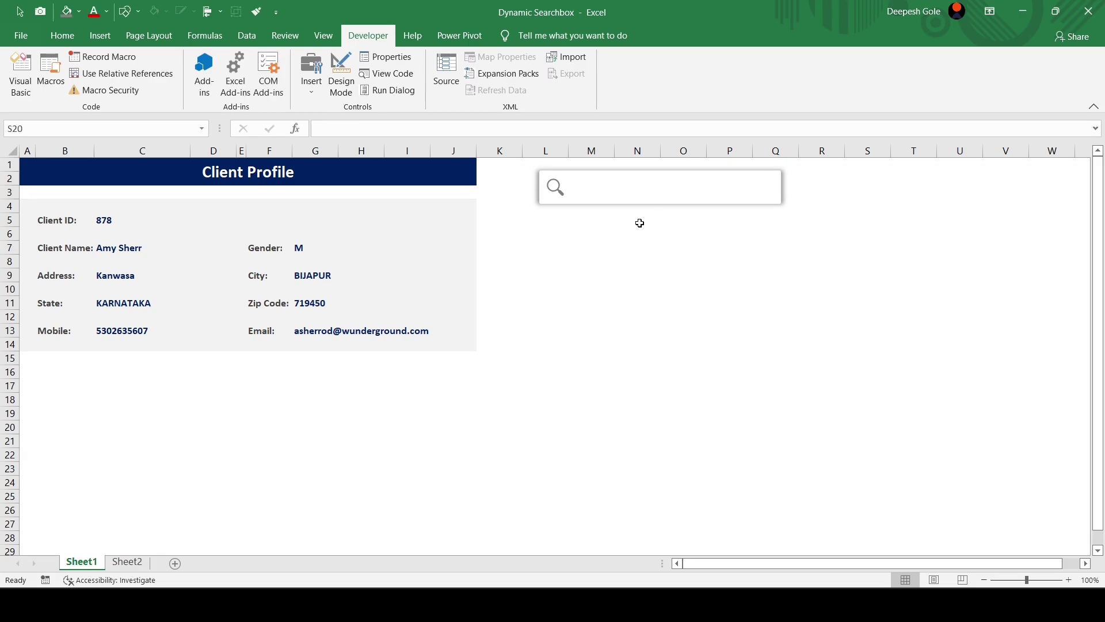
{"action": "type", "text": "d"}
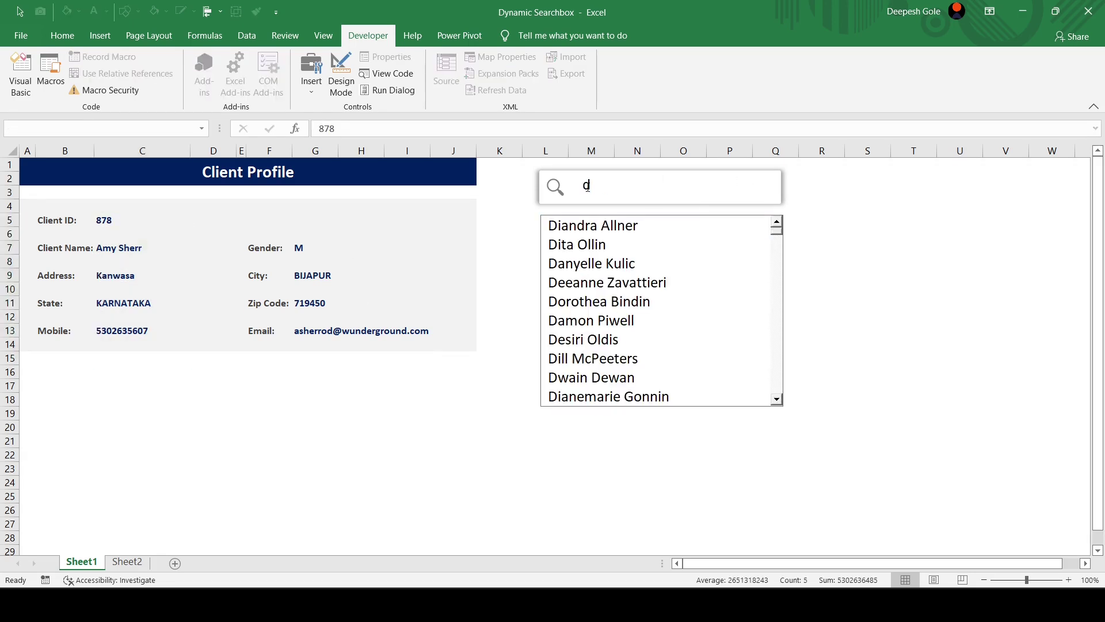
{"action": "left_click", "coordinate": [599, 245]}
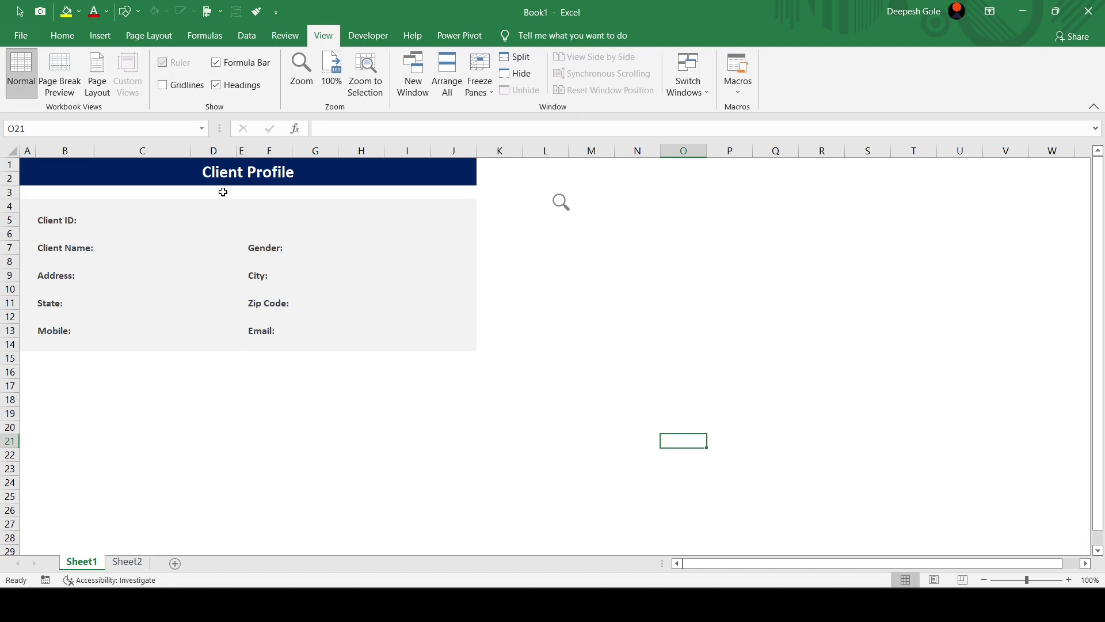
- Highlight the profile value ranges (C5:I14, columns C and H), then move to the Clients Database sheet
{"action": "left_click", "coordinate": [162, 174]}
{"action": "left_click_drag", "start_coordinate": [110, 215], "coordinate": [429, 345]}
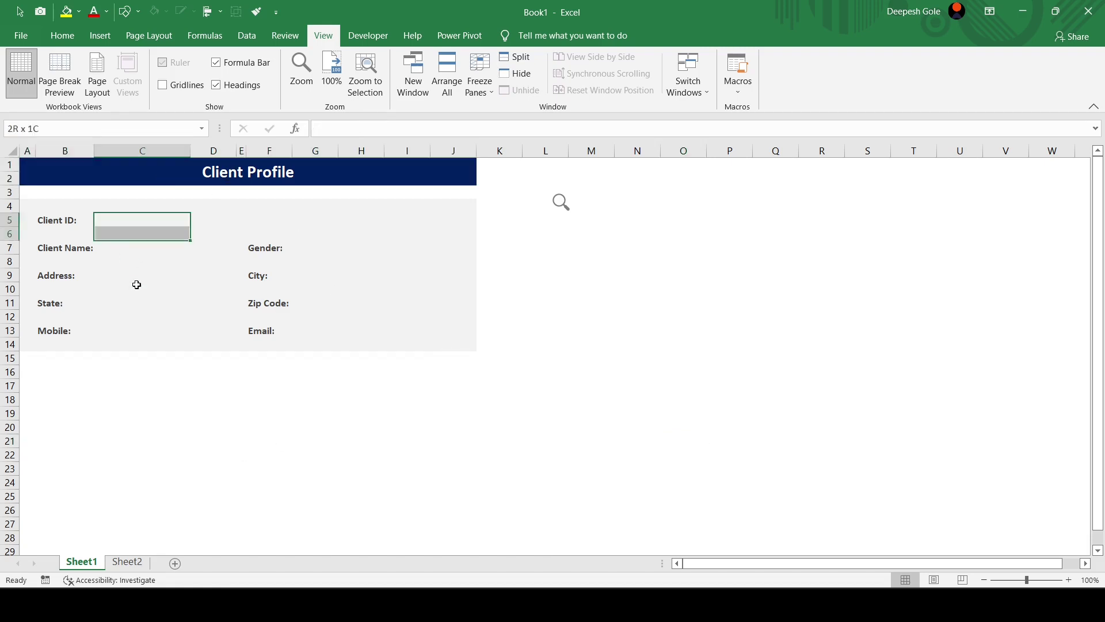
{"action": "left_click", "coordinate": [425, 406]}
{"action": "mouse_move", "coordinate": [32, 205]}
{"action": "left_mouse_down"}
{"action": "mouse_move", "coordinate": [158, 301]}
{"action": "mouse_move", "coordinate": [424, 338]}
{"action": "left_mouse_up"}
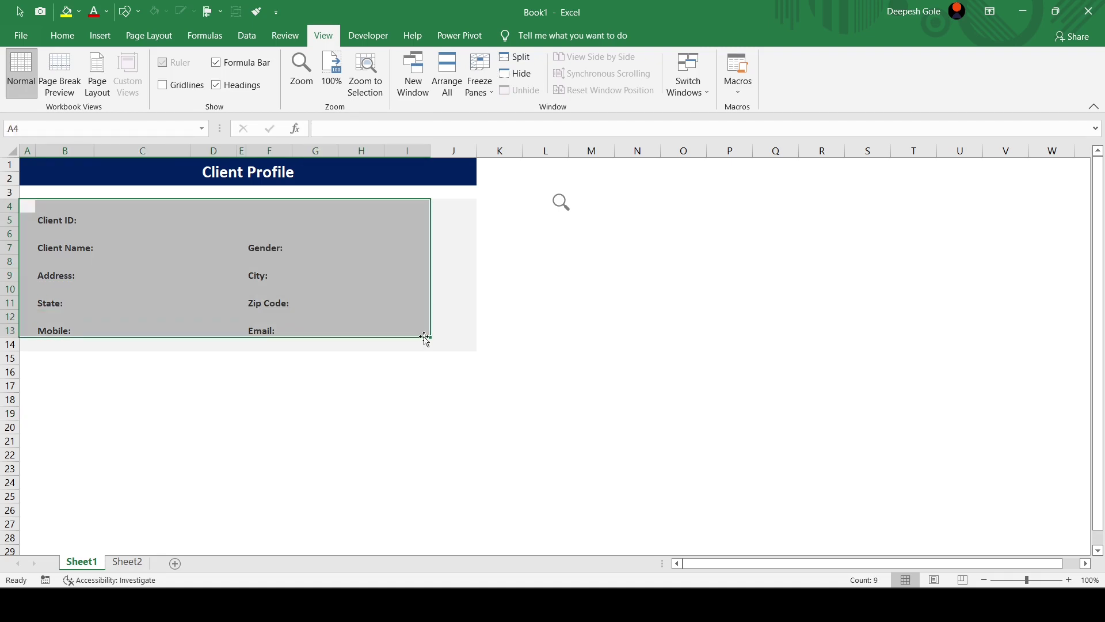
{"action": "left_click", "coordinate": [499, 413]}
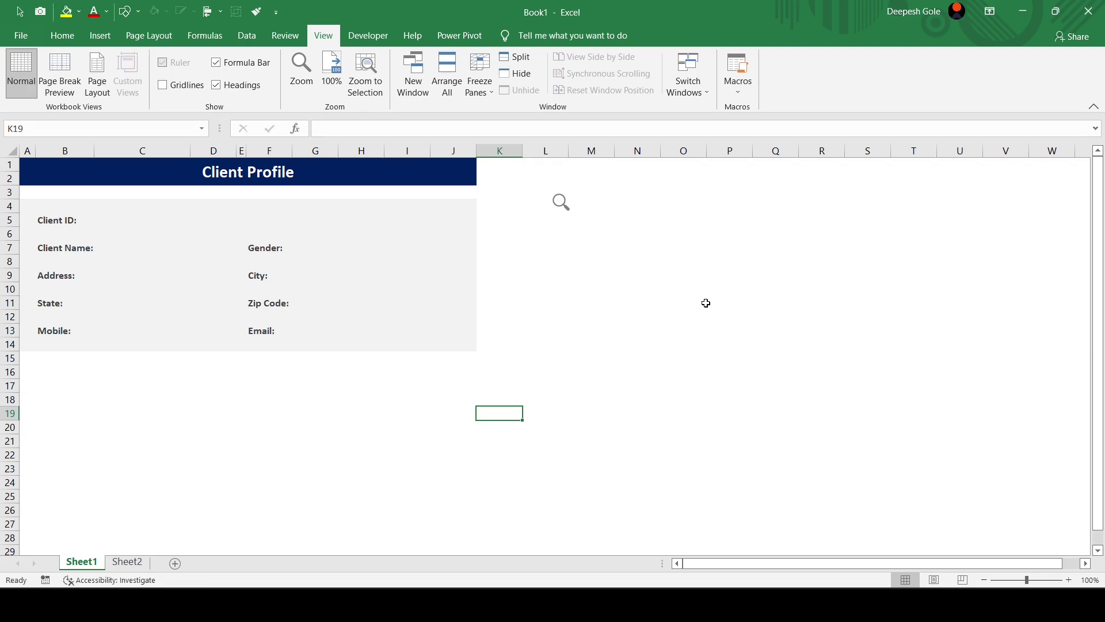
{"action": "left_click_drag", "start_coordinate": [118, 221], "coordinate": [127, 333]}
{"action": "left_click_drag", "start_coordinate": [360, 221], "coordinate": [361, 328]}
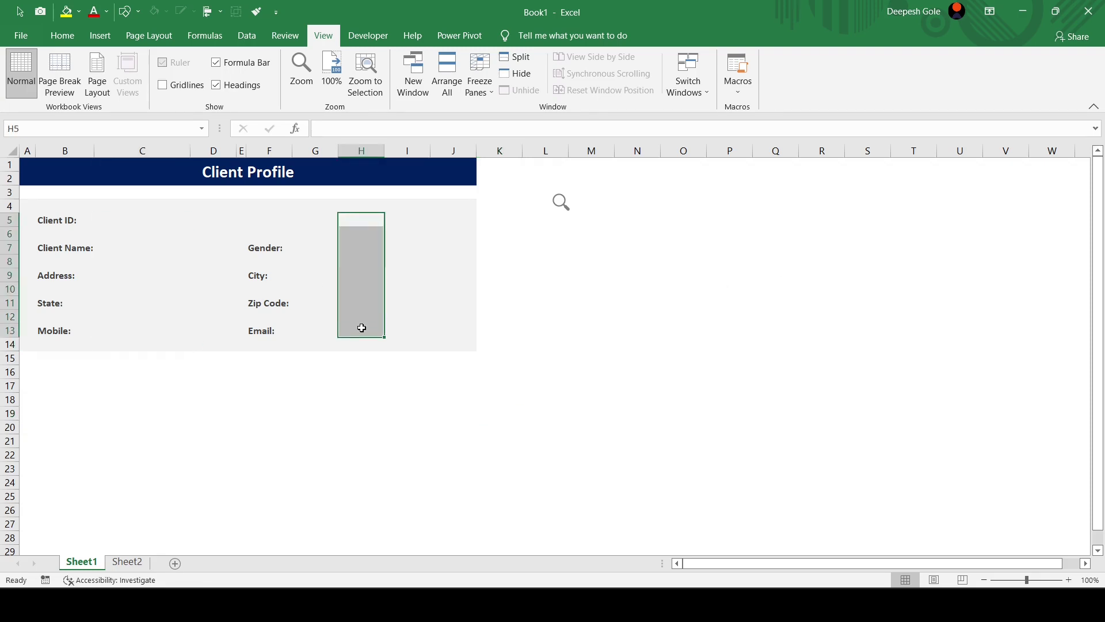
{"action": "left_click", "coordinate": [127, 562]}
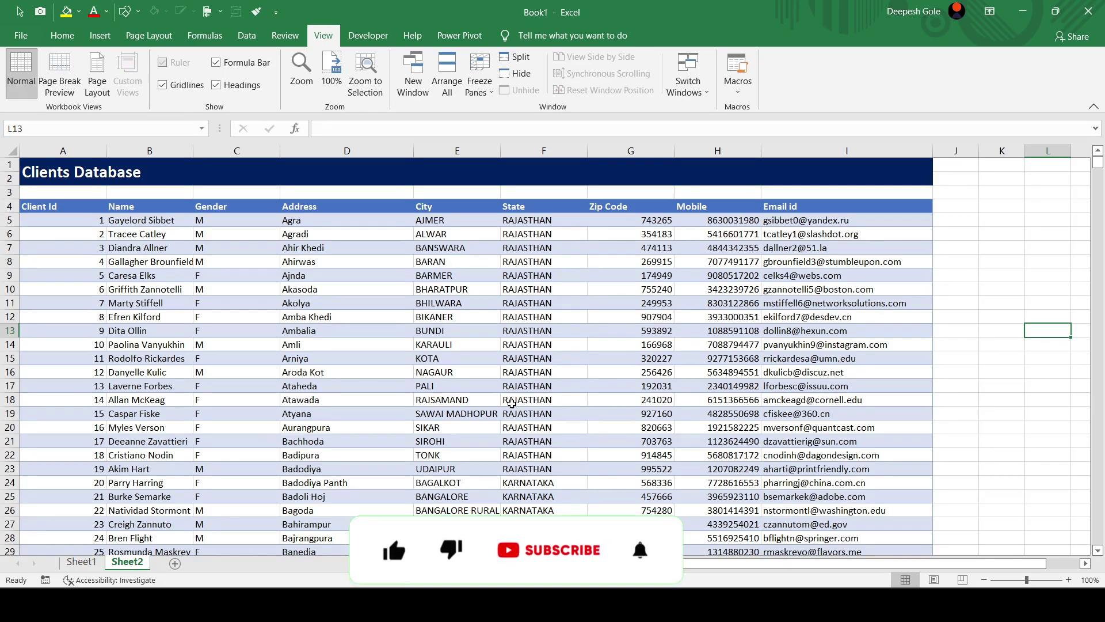
{"action": "scroll", "coordinate": [506, 407], "scroll_direction": "down", "scroll_amount": 3}
{"action": "scroll", "coordinate": [500, 412], "scroll_direction": "down", "scroll_amount": 8}
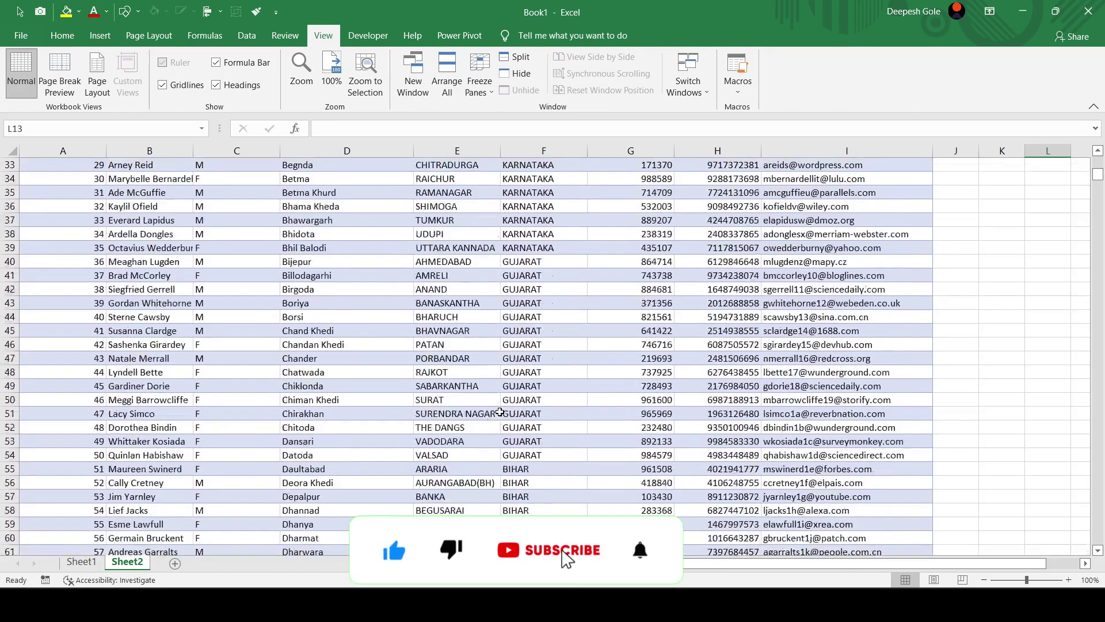
{"action": "scroll", "coordinate": [500, 412], "scroll_direction": "down", "scroll_amount": 8}
{"action": "scroll", "coordinate": [499, 412], "scroll_direction": "down", "scroll_amount": 10}
{"action": "scroll", "coordinate": [497, 412], "scroll_direction": "up", "scroll_amount": 10}
{"action": "scroll", "coordinate": [495, 411], "scroll_direction": "up", "scroll_amount": 7}
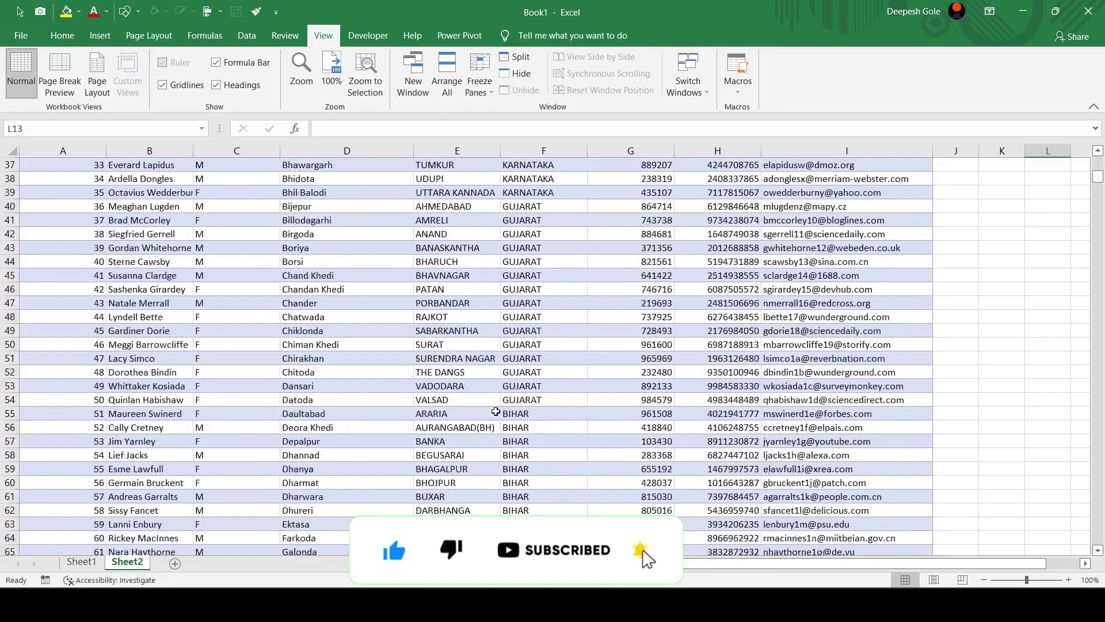
{"action": "scroll", "coordinate": [495, 411], "scroll_direction": "up", "scroll_amount": 3}
{"action": "scroll", "coordinate": [489, 413], "scroll_direction": "up", "scroll_amount": 1}
{"action": "scroll", "coordinate": [472, 417], "scroll_direction": "up", "scroll_amount": 7}
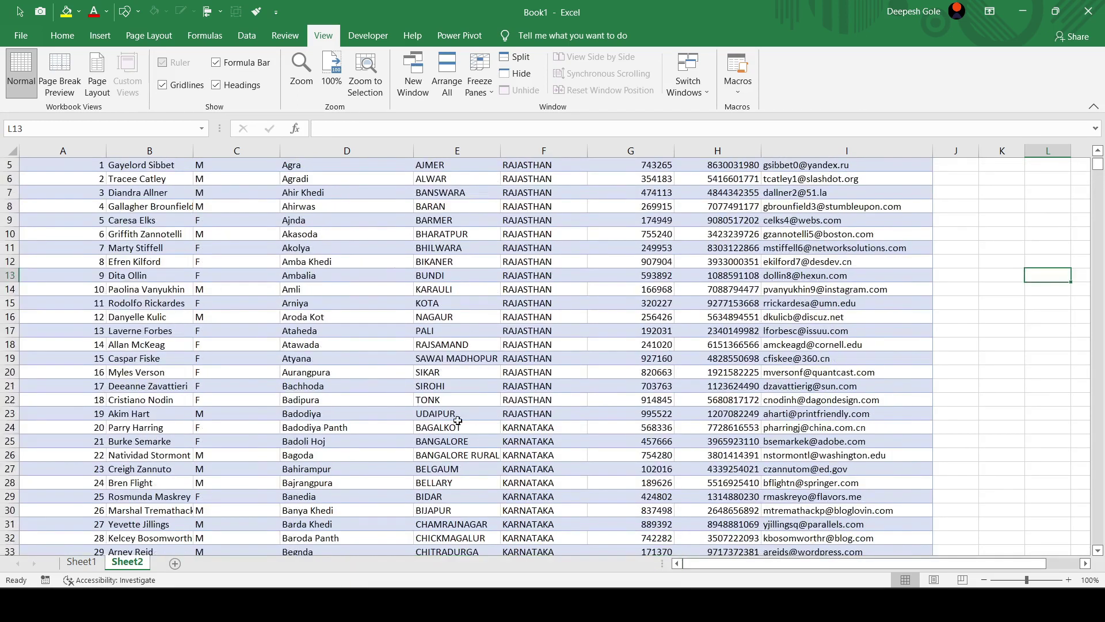
{"action": "scroll", "coordinate": [458, 420], "scroll_direction": "up", "scroll_amount": 2}
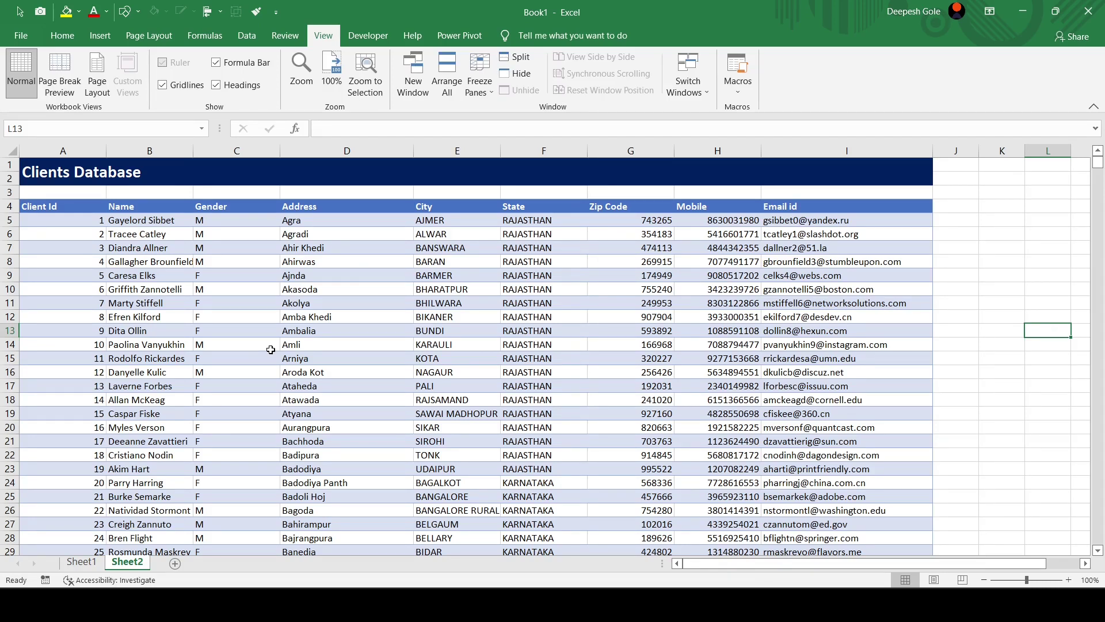
{"action": "left_click_drag", "start_coordinate": [35, 204], "coordinate": [808, 209]}
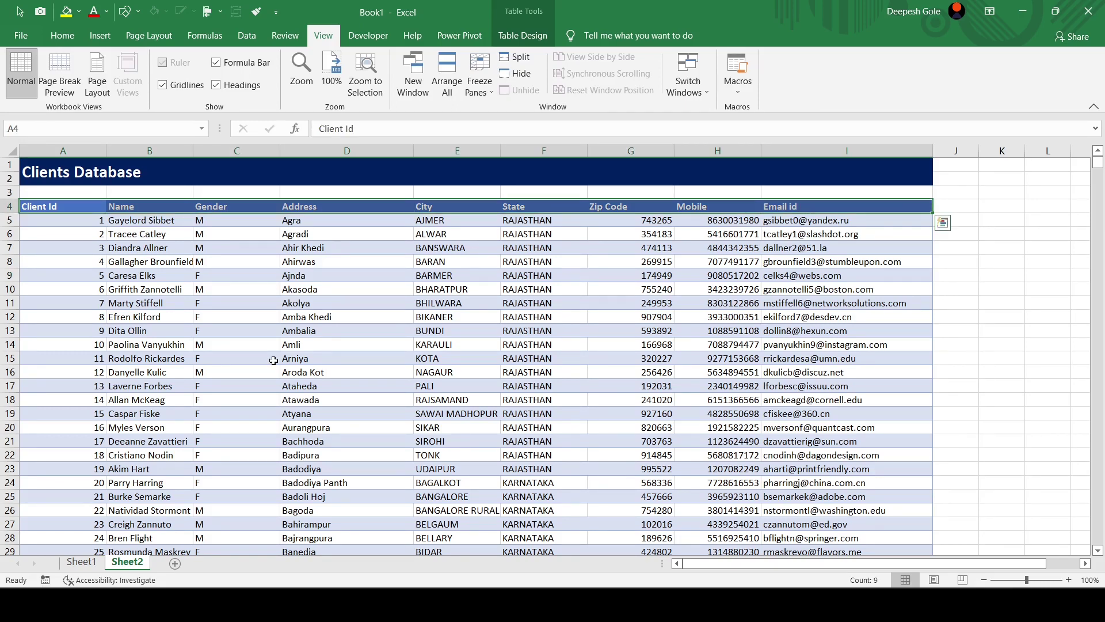
- Copy the A4:I4 database header row and paste it at AA1
{"action": "key", "text": "ctrl+c"}
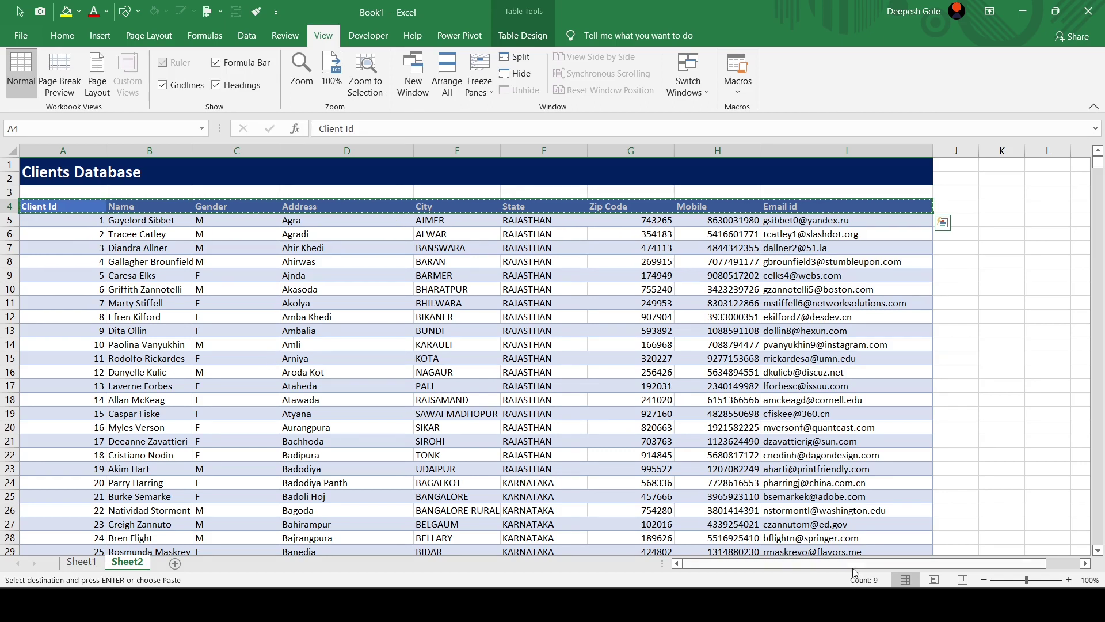
{"action": "scroll", "coordinate": [863, 563], "scroll_direction": "right", "scroll_amount": 1}
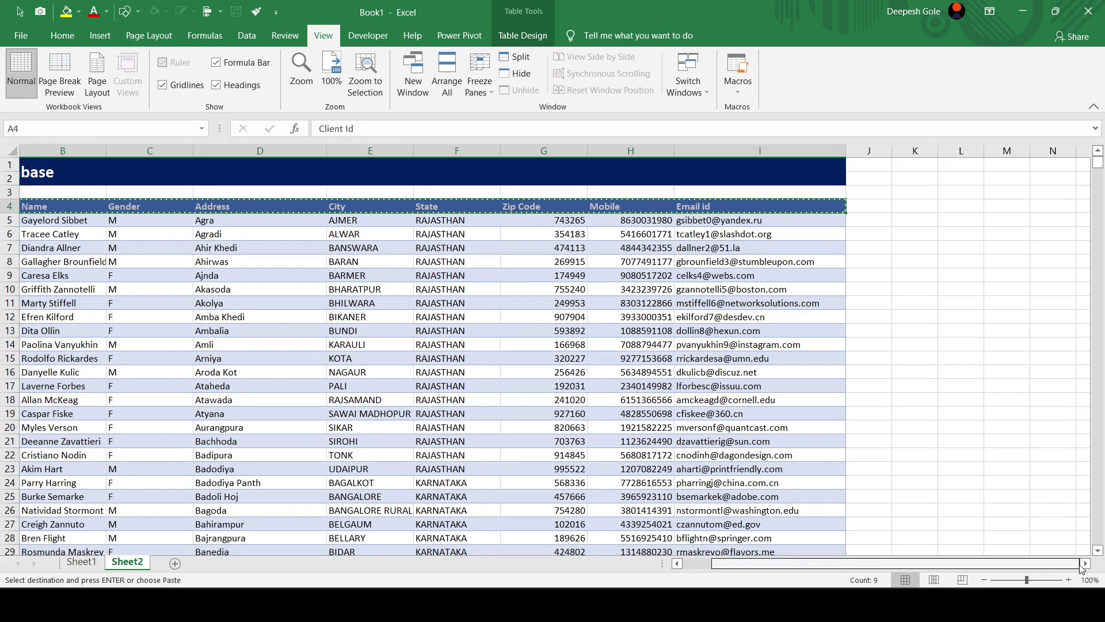
{"action": "left_click", "coordinate": [1085, 564]}
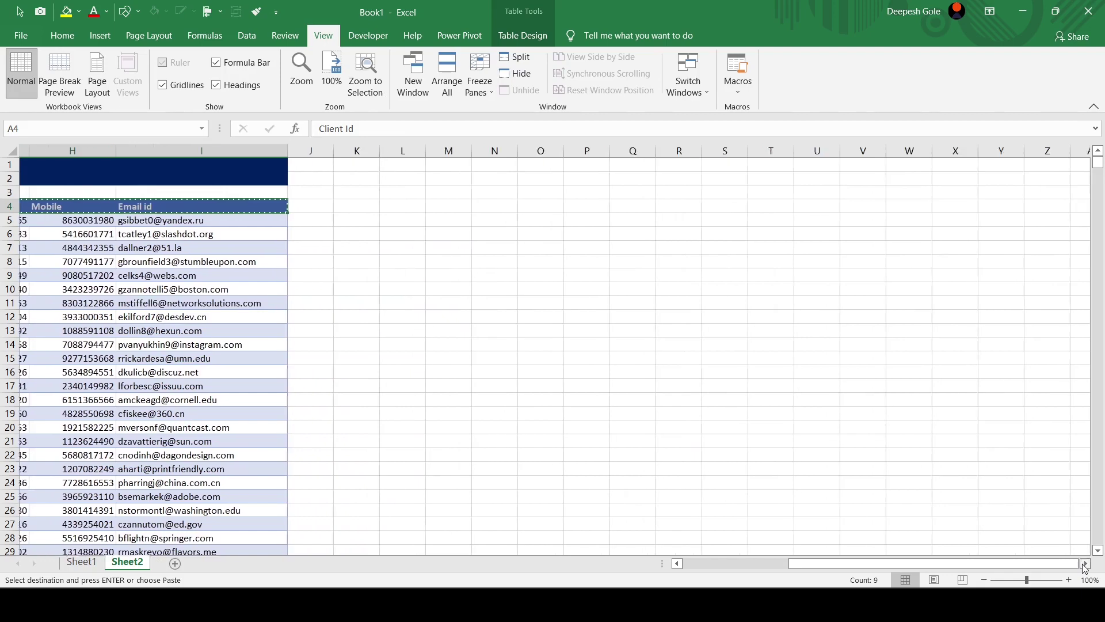
{"action": "left_click", "coordinate": [1085, 563]}
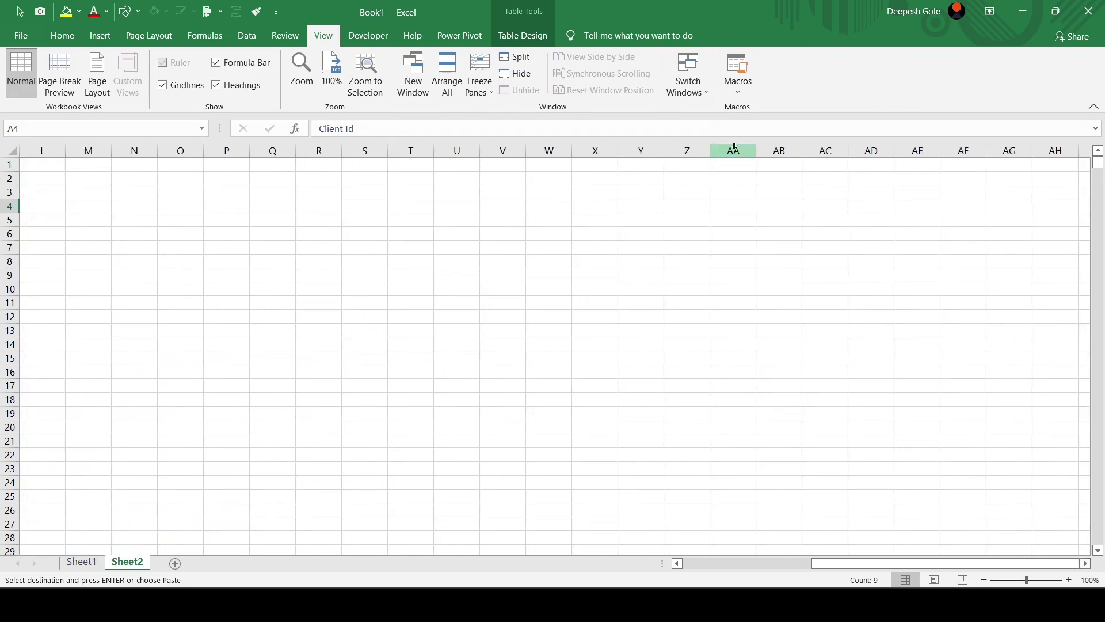
{"action": "left_click", "coordinate": [733, 148]}
{"action": "left_click", "coordinate": [734, 164]}
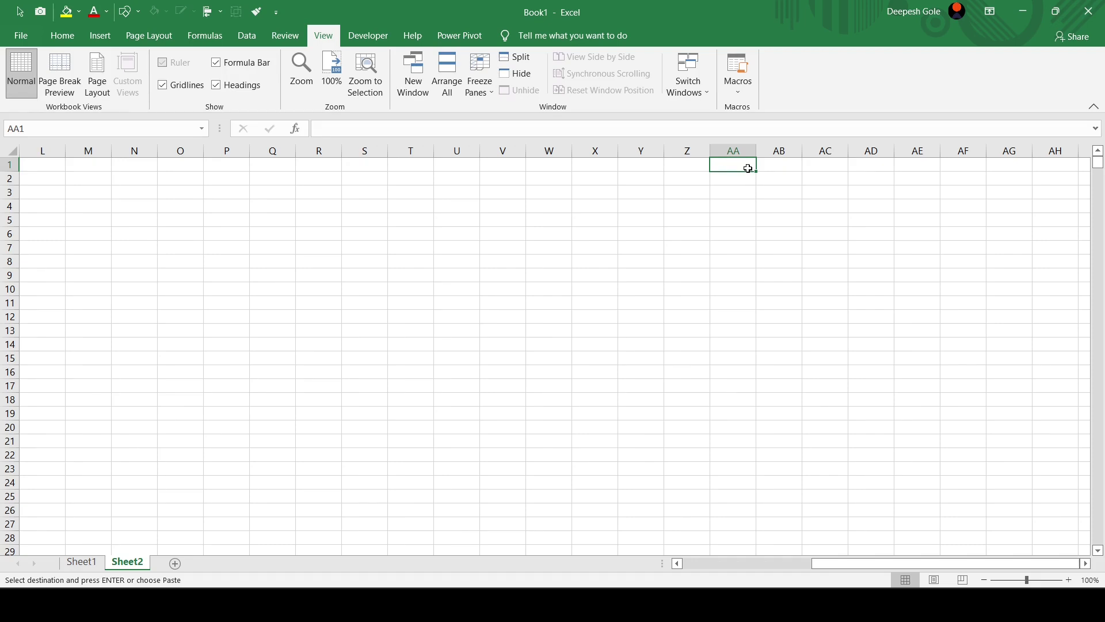
{"action": "key", "text": "ctrl+v"}
{"action": "left_click", "coordinate": [757, 205]}
- Narrow the empty columns J through Z
{"action": "left_click_drag", "start_coordinate": [691, 150], "coordinate": [264, 149]}
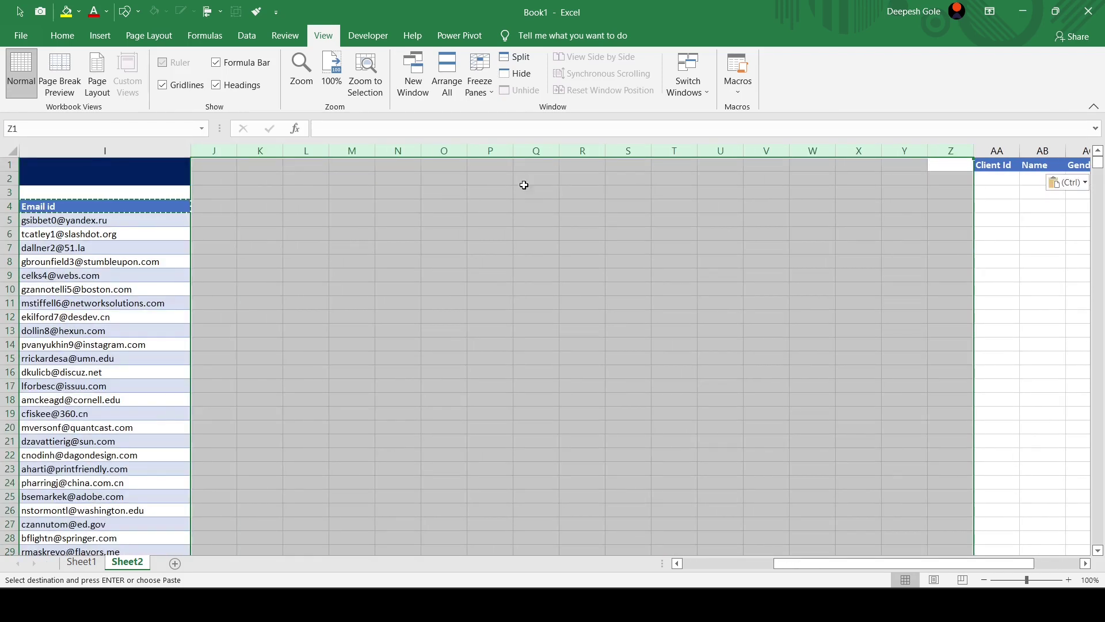
{"action": "left_click_drag", "start_coordinate": [605, 149], "coordinate": [573, 151]}
{"action": "left_click", "coordinate": [531, 261]}
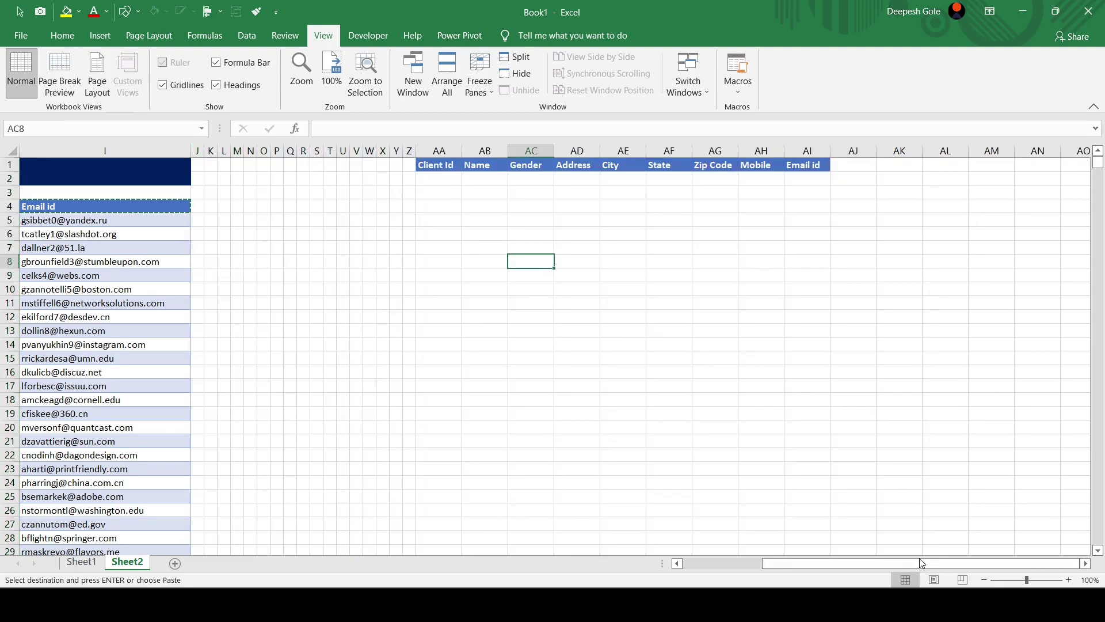
{"action": "left_click_drag", "start_coordinate": [922, 563], "coordinate": [972, 568]}
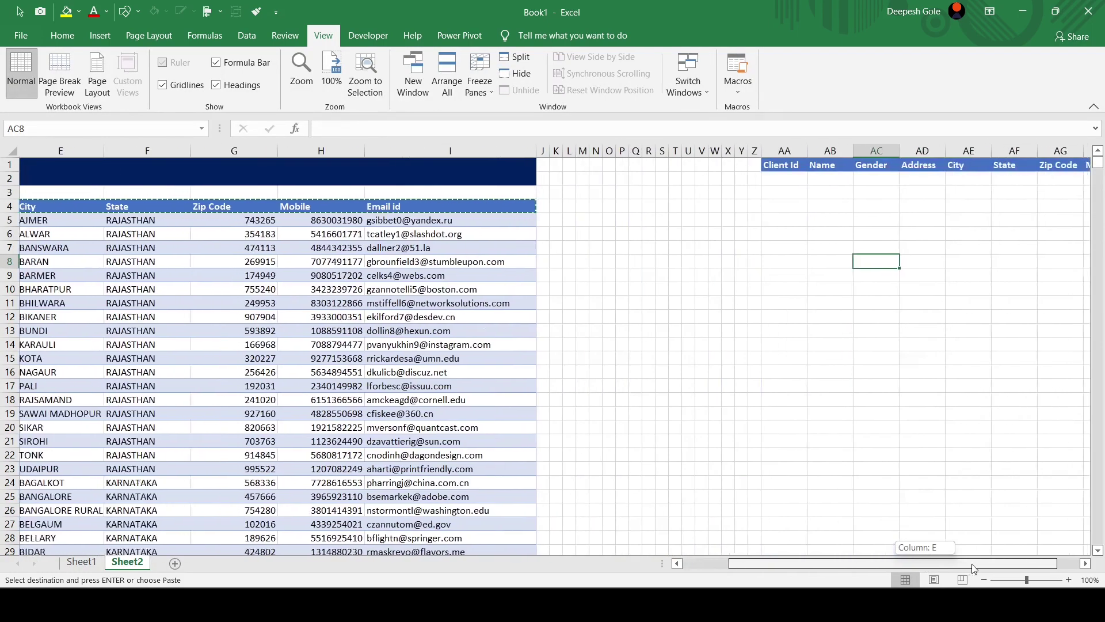
{"action": "left_click", "coordinate": [878, 344]}
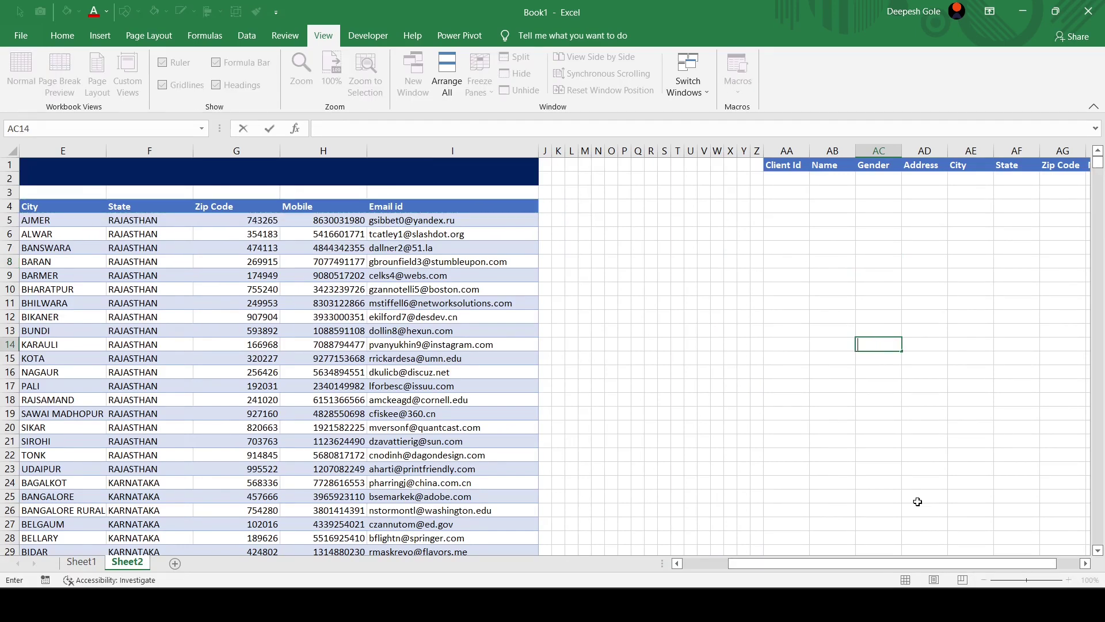
{"action": "left_click_drag", "start_coordinate": [887, 562], "coordinate": [907, 563]}
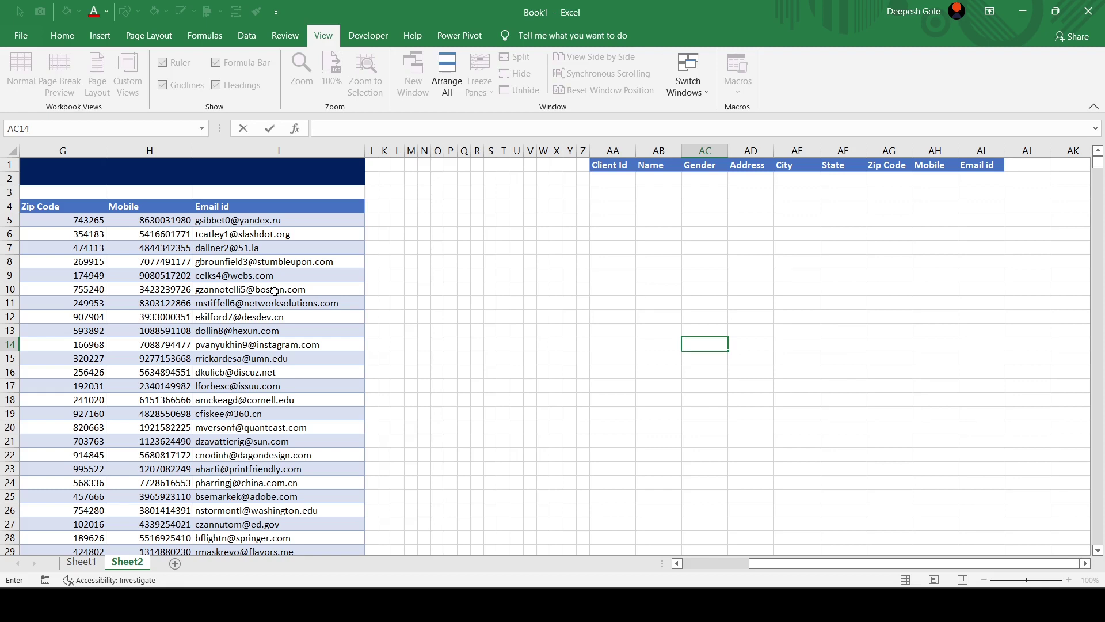
{"action": "left_click_drag", "start_coordinate": [774, 565], "coordinate": [733, 565]}
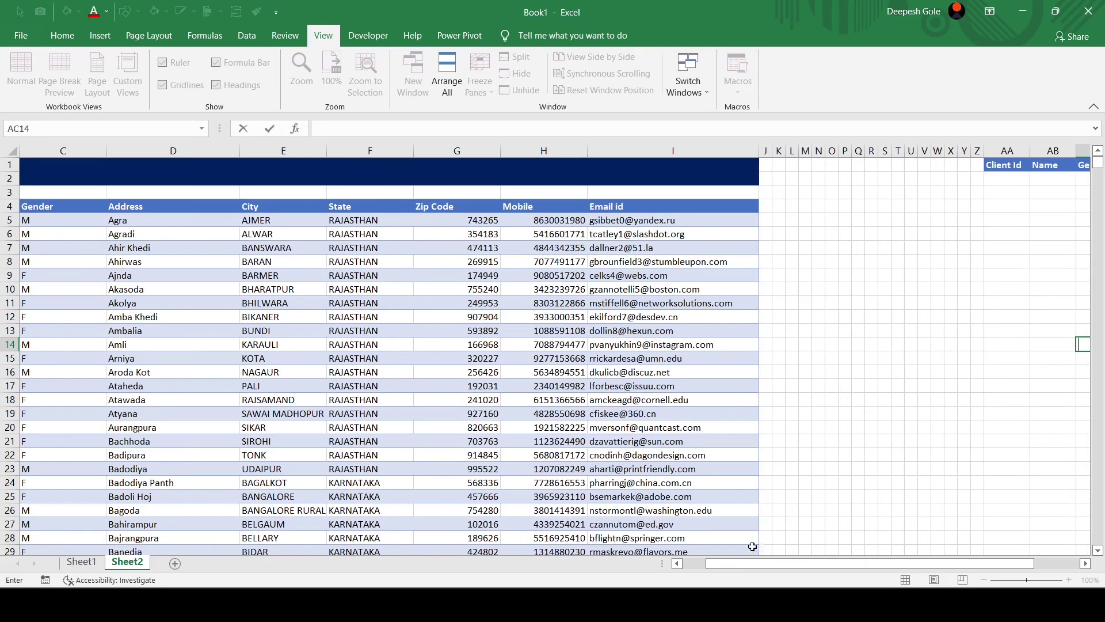
{"action": "left_click_drag", "start_coordinate": [743, 565], "coordinate": [828, 570]}
- Copy the AA1:AI1 headers into AA3 as a second header row
{"action": "left_click_drag", "start_coordinate": [603, 165], "coordinate": [978, 165]}
{"action": "key", "text": "ctrl+c"}
{"action": "left_click", "coordinate": [612, 191]}
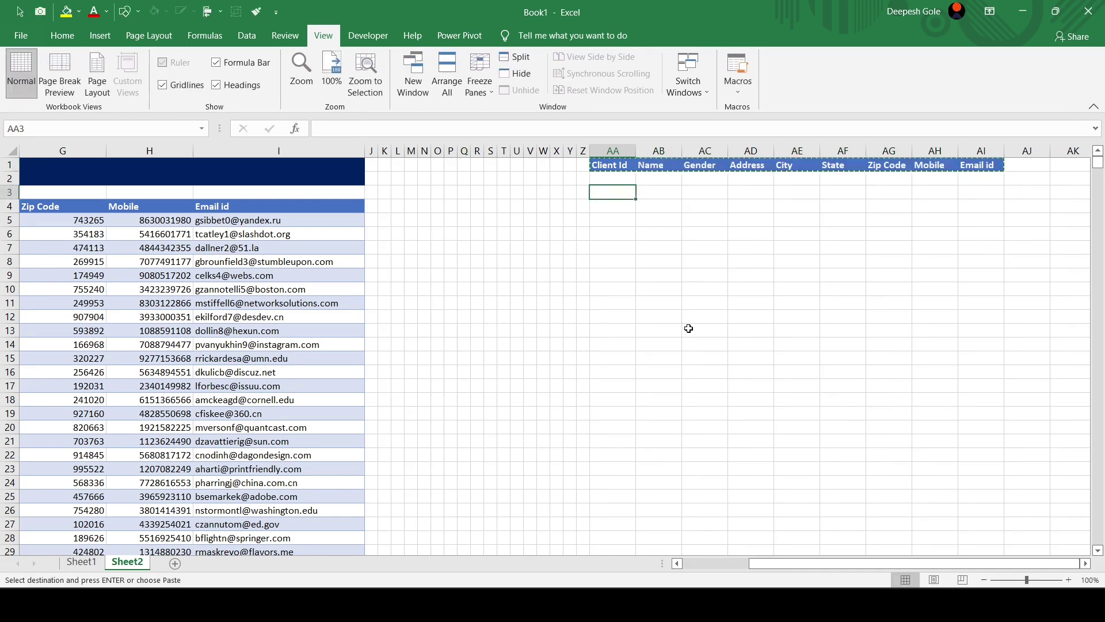
{"action": "key", "text": "ctrl+v"}
{"action": "left_click", "coordinate": [796, 344]}
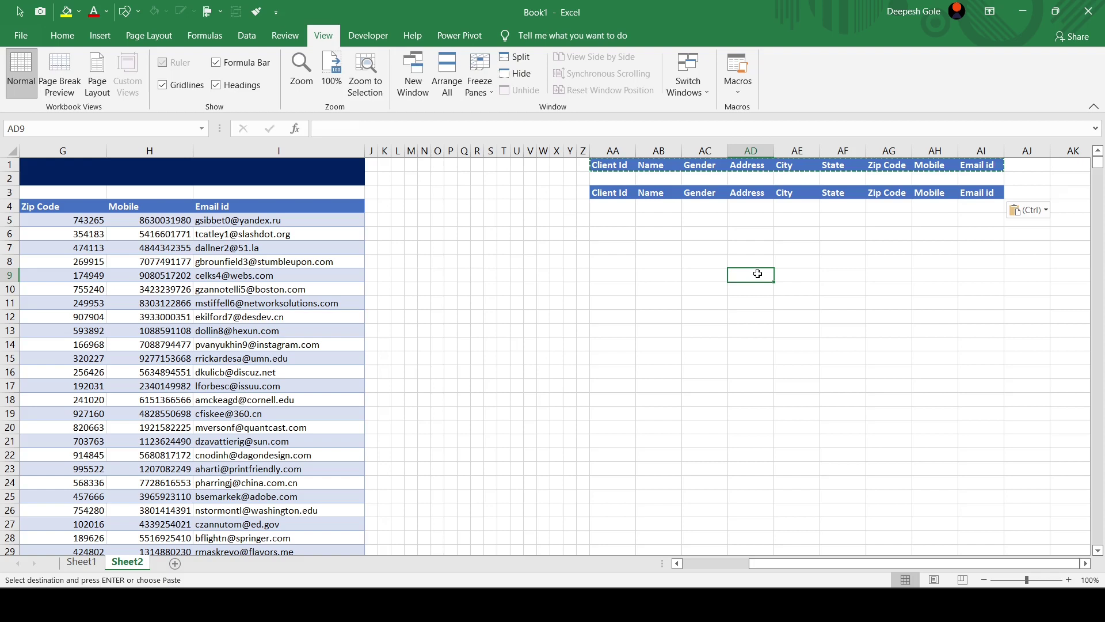
{"action": "left_click_drag", "start_coordinate": [611, 165], "coordinate": [988, 170]}
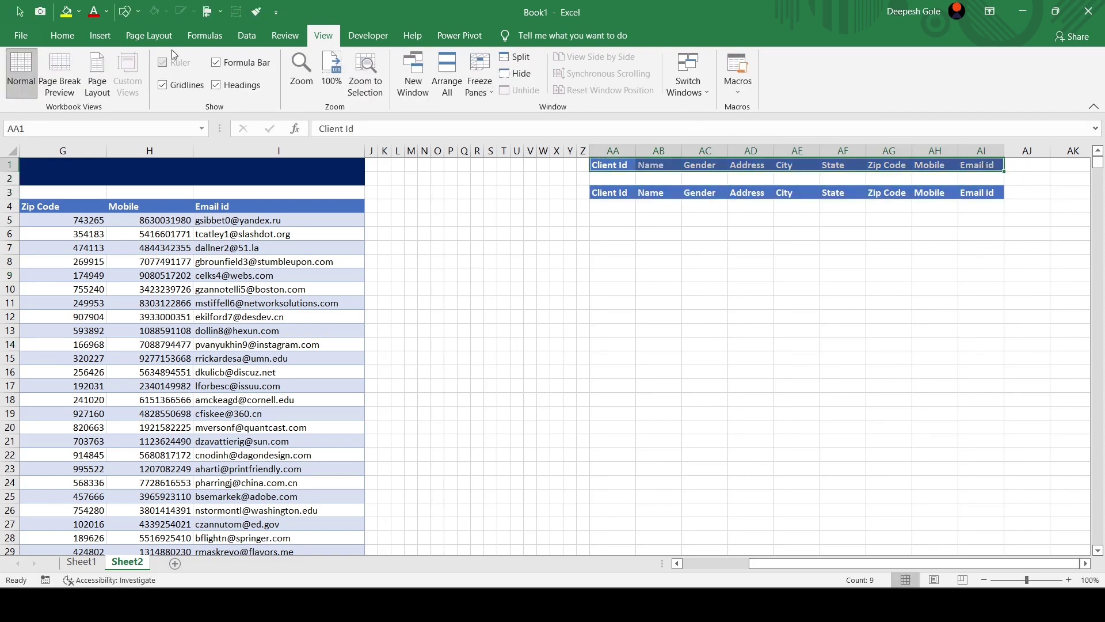
- Fill AA1:AI1 dark orange, the blank row AA2:AI2 light orange and the AA3:AI3 headers grey
{"action": "left_click", "coordinate": [63, 36]}
{"action": "left_click", "coordinate": [245, 86]}
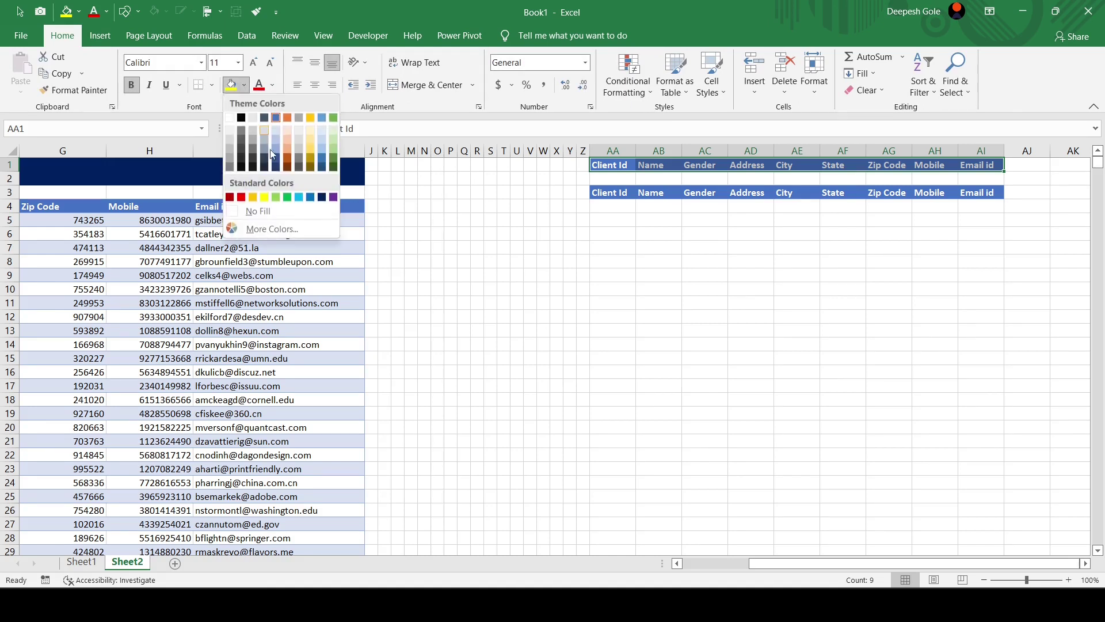
{"action": "left_click", "coordinate": [287, 157]}
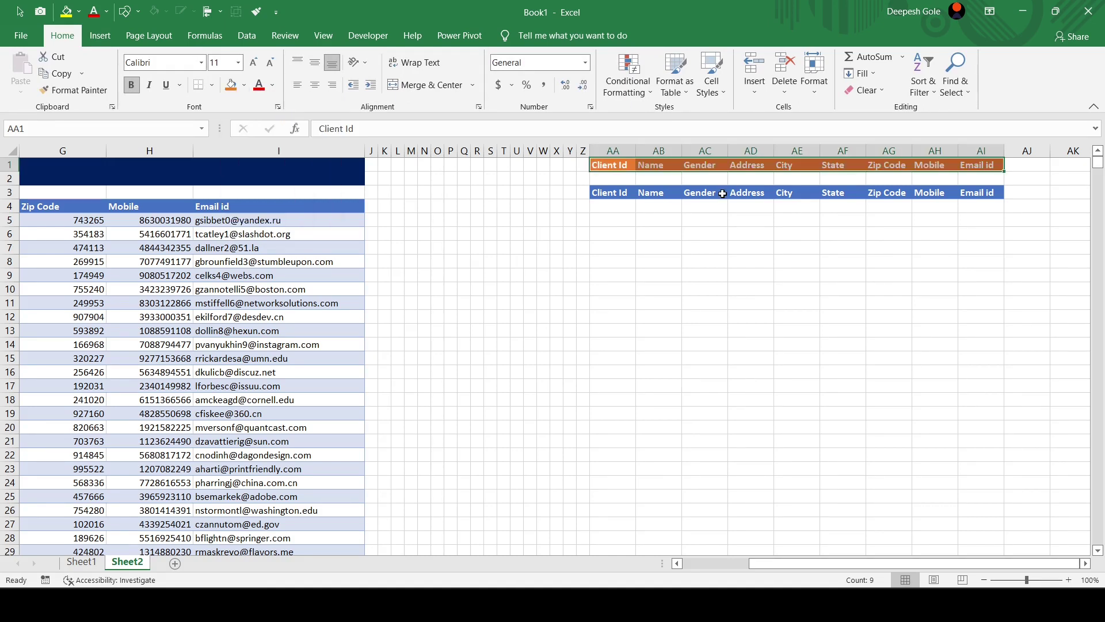
{"action": "left_click_drag", "start_coordinate": [613, 178], "coordinate": [992, 178]}
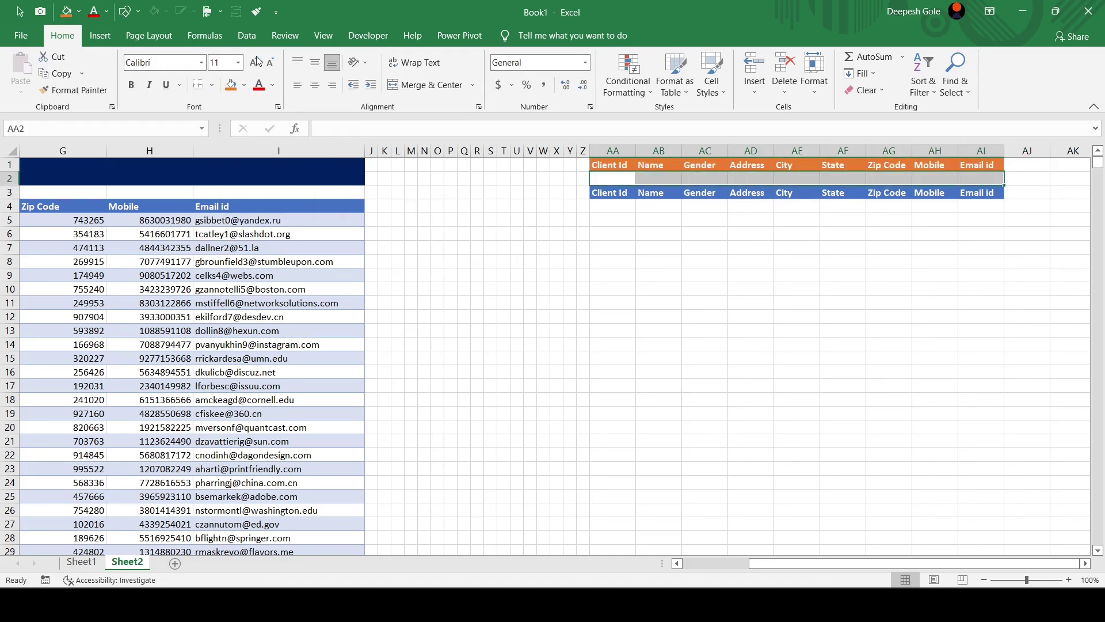
{"action": "left_click", "coordinate": [245, 85]}
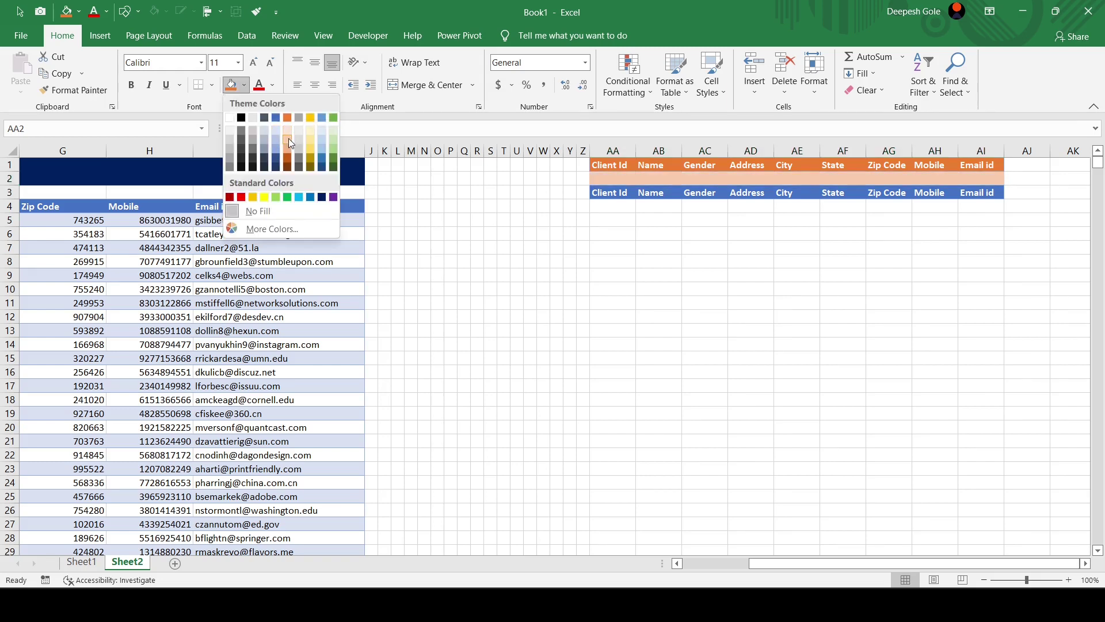
{"action": "left_click", "coordinate": [289, 130]}
{"action": "left_click_drag", "start_coordinate": [613, 192], "coordinate": [992, 192]}
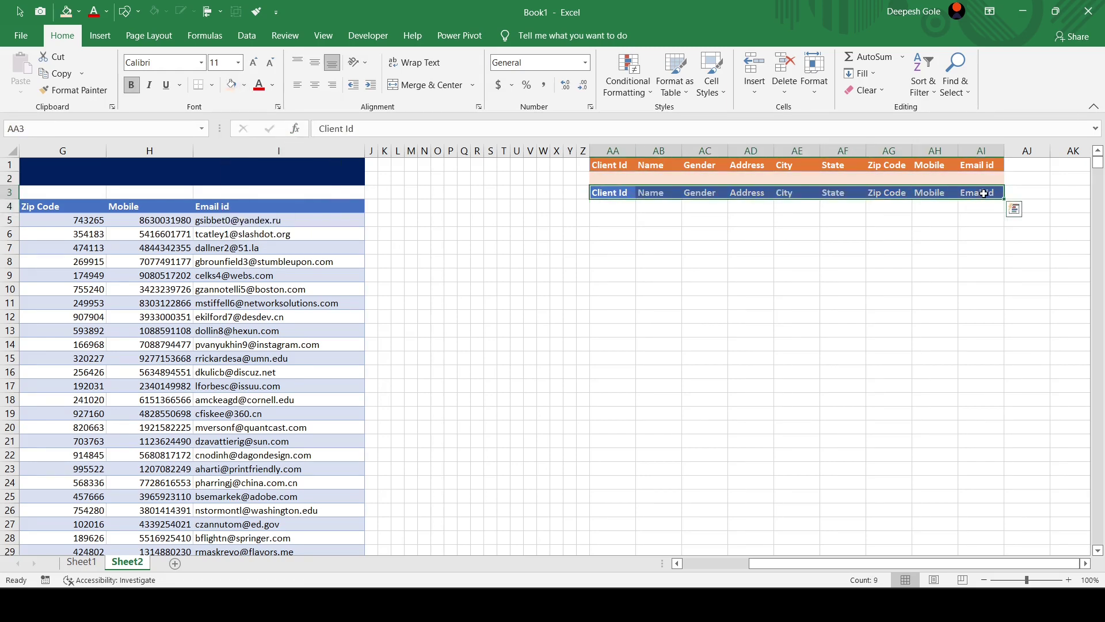
{"action": "left_click", "coordinate": [244, 86]}
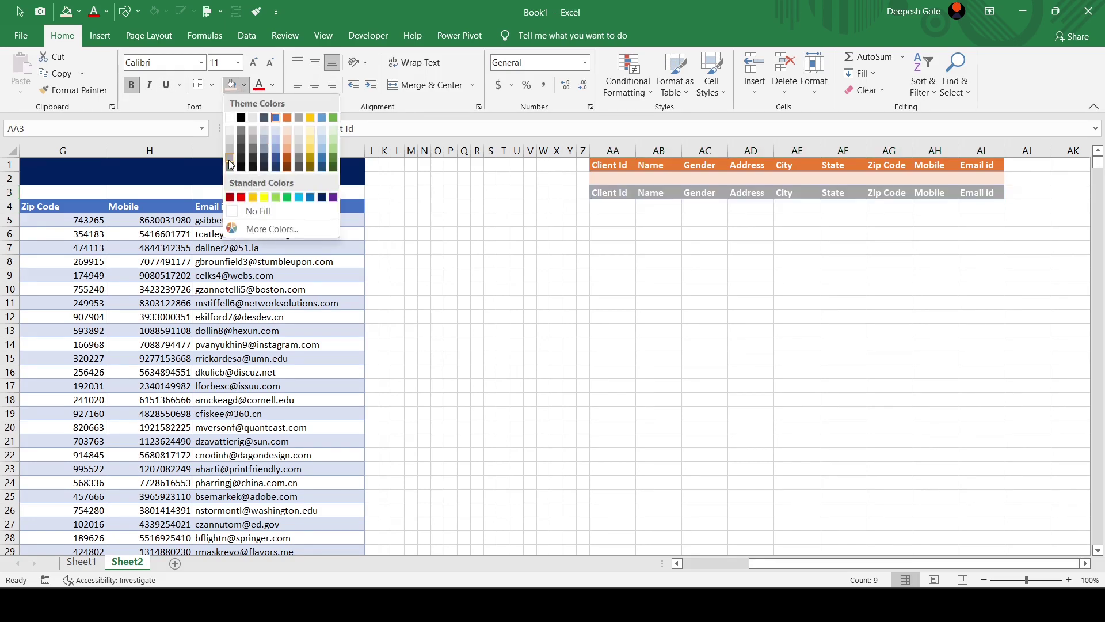
{"action": "left_click", "coordinate": [230, 167]}
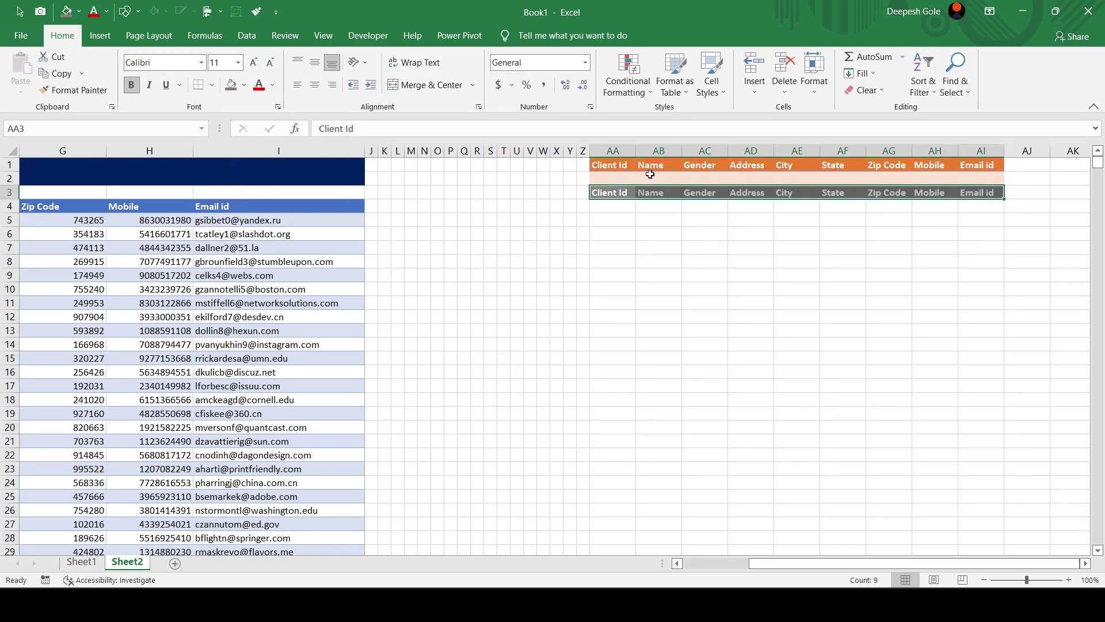
- Apply All Borders to the AA1:AI3 block
{"action": "mouse_move", "coordinate": [619, 165]}
{"action": "left_mouse_down"}
{"action": "mouse_move", "coordinate": [983, 210]}
{"action": "mouse_move", "coordinate": [983, 197]}
{"action": "left_mouse_up"}
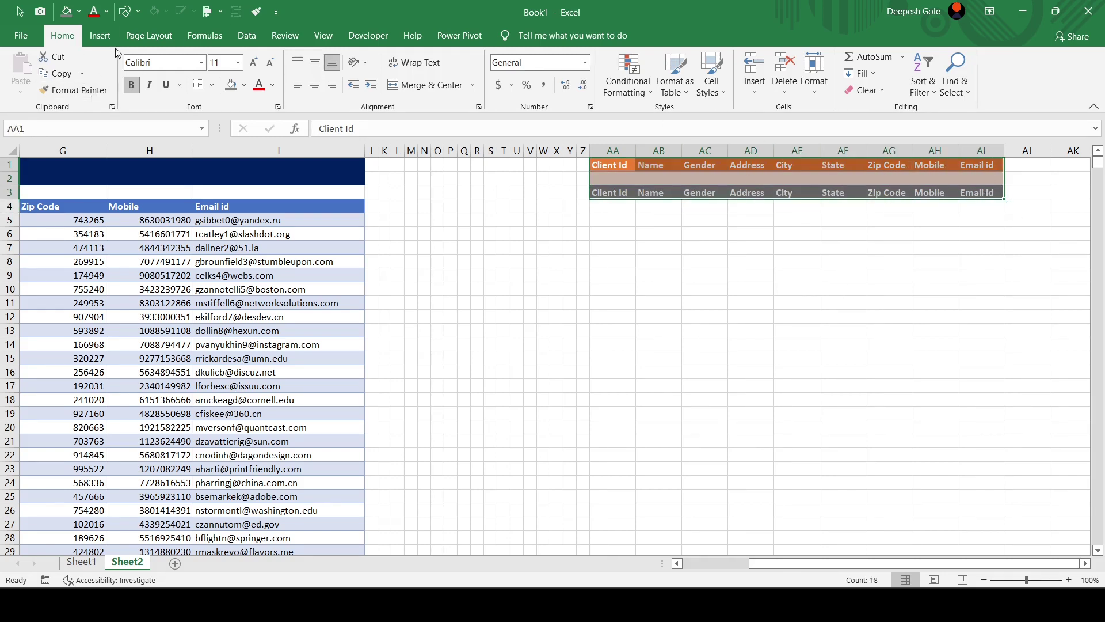
{"action": "left_click", "coordinate": [211, 86]}
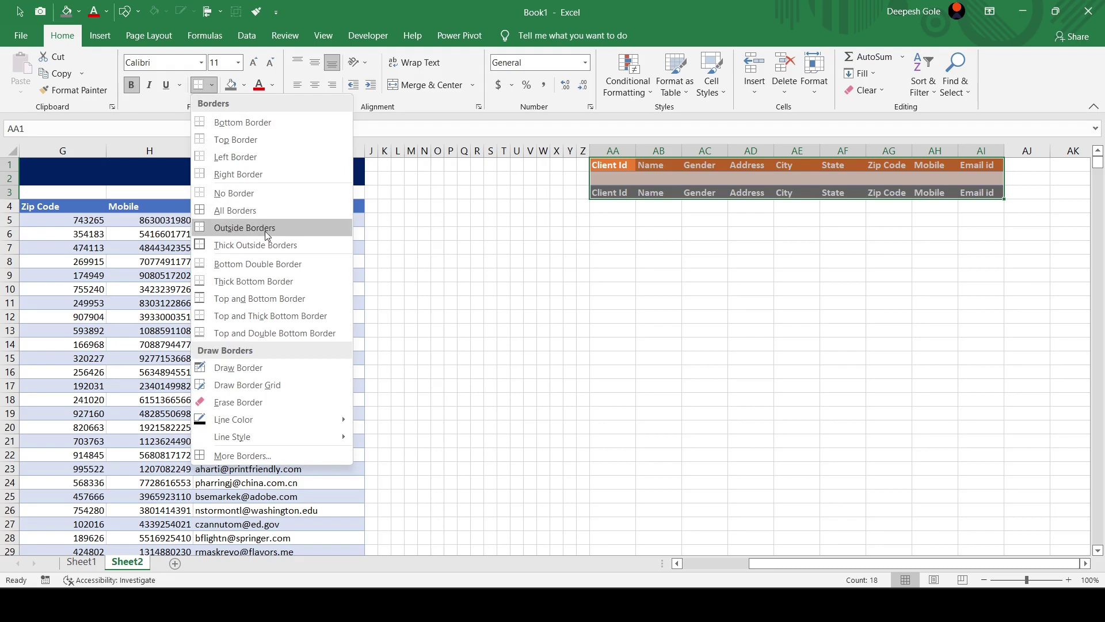
{"action": "left_click", "coordinate": [255, 212]}
{"action": "left_click", "coordinate": [843, 316]}
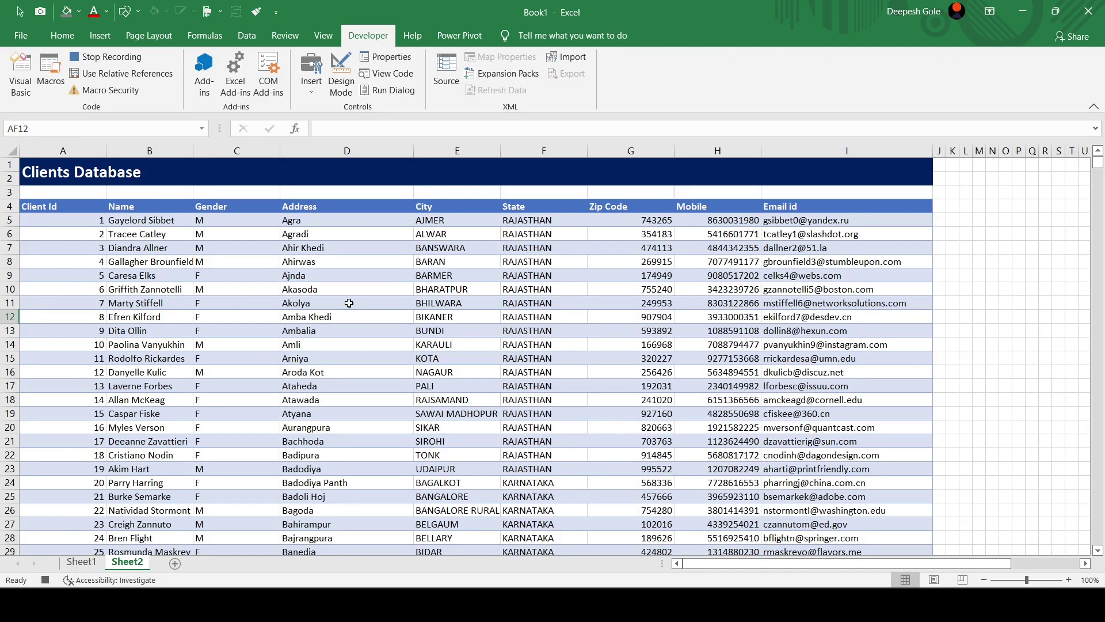
- Open Data > Advanced filter from inside the clients table, with list range $A$4:$I$1004
{"action": "left_click", "coordinate": [348, 302]}
{"action": "left_click", "coordinate": [361, 281]}
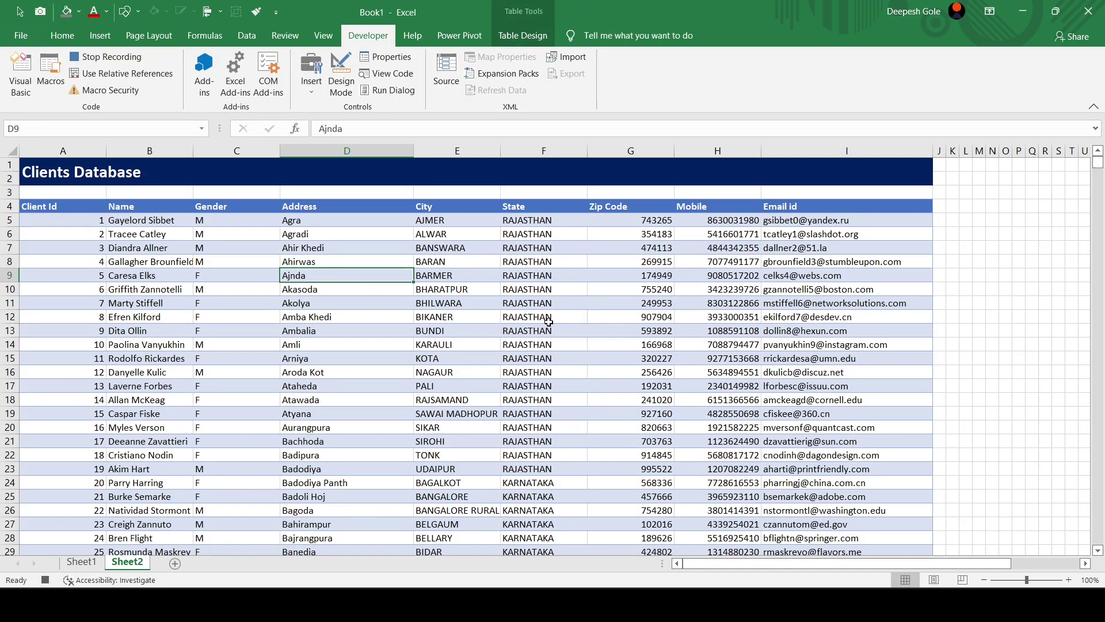
{"action": "left_click", "coordinate": [549, 321]}
{"action": "left_click", "coordinate": [513, 404]}
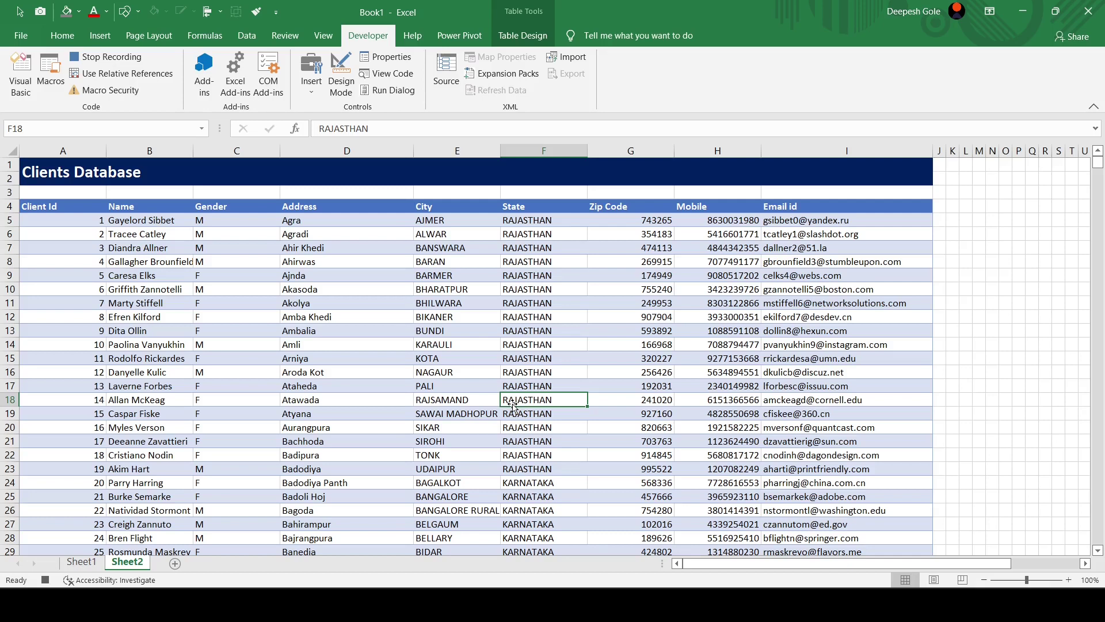
{"action": "left_click", "coordinate": [247, 39]}
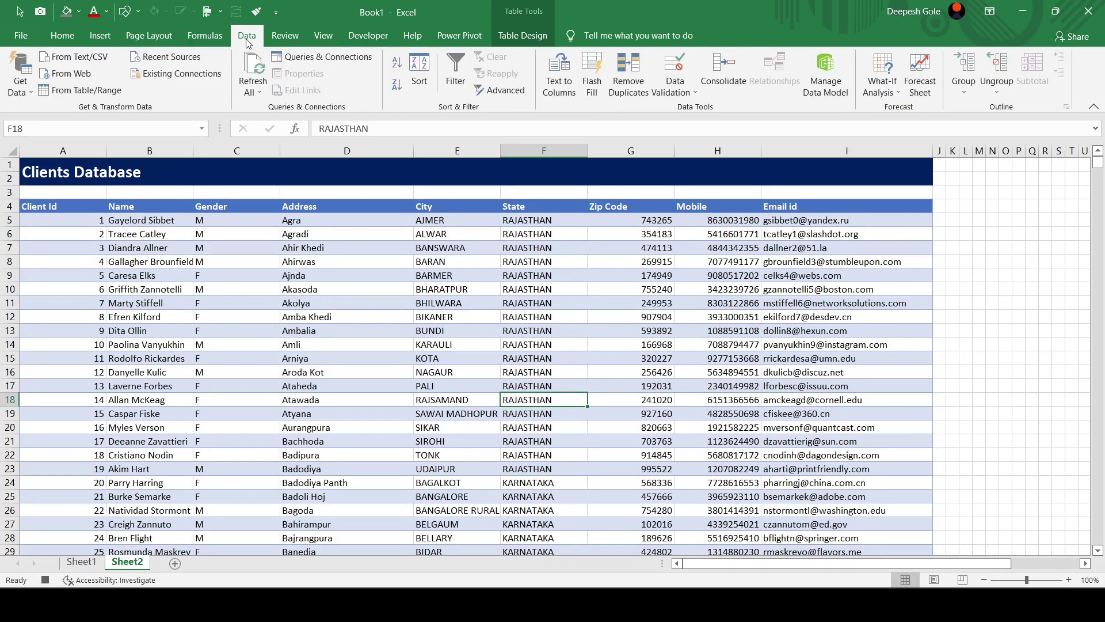
{"action": "left_click", "coordinate": [517, 95]}
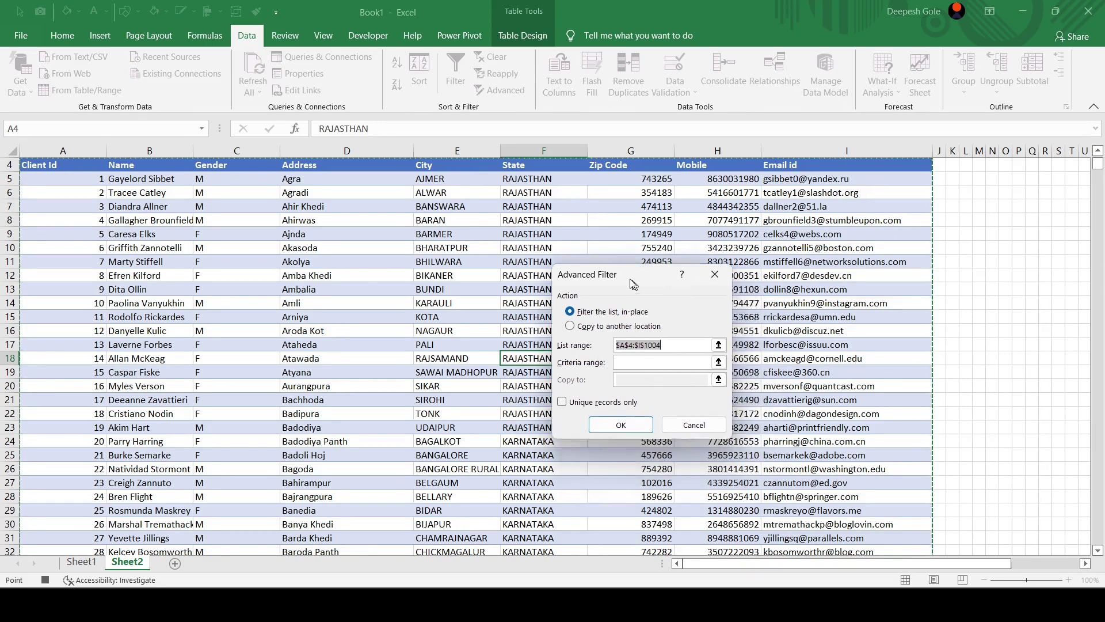
- Filter with criteria AA1:AI2, copying unique records only to AA3:AI3
{"action": "left_click_drag", "start_coordinate": [677, 302], "coordinate": [615, 243]}
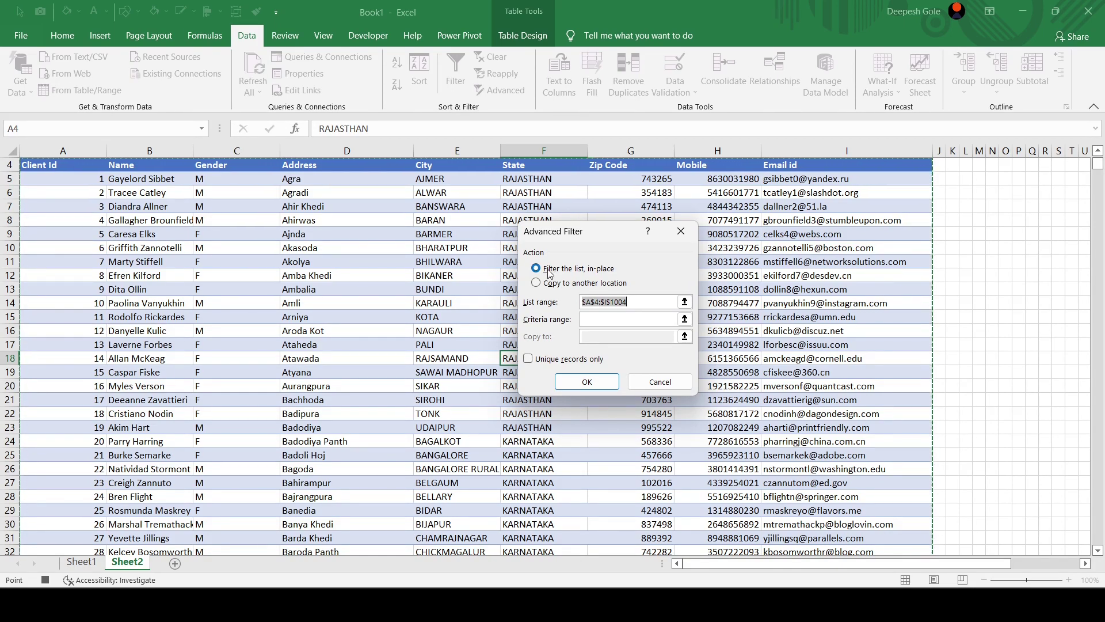
{"action": "left_click", "coordinate": [535, 284]}
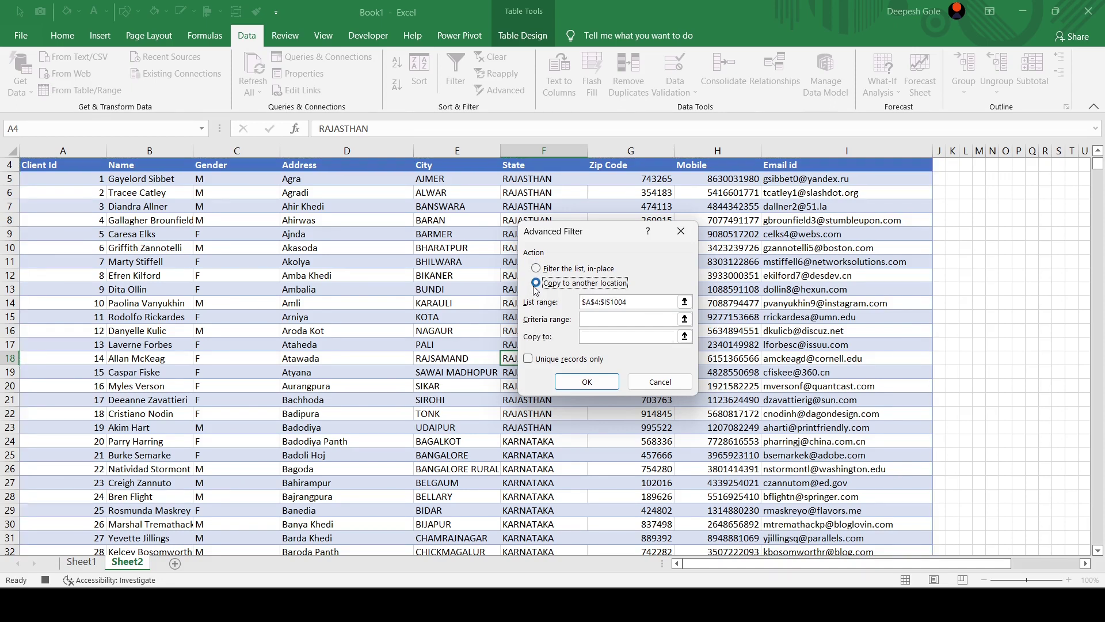
{"action": "left_click", "coordinate": [631, 319]}
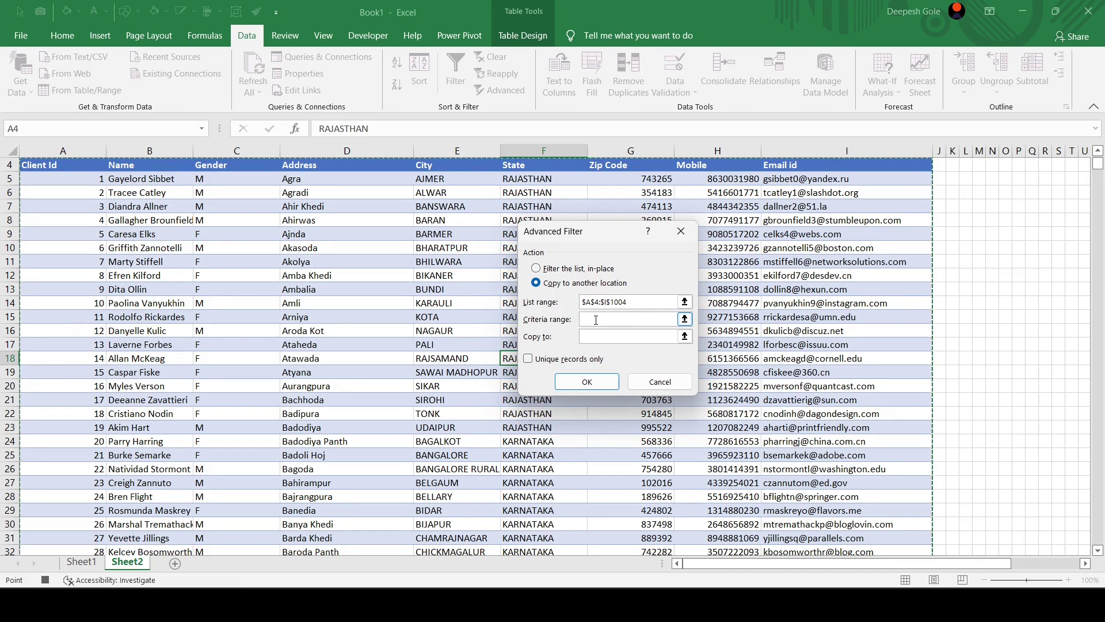
{"action": "left_click", "coordinate": [596, 320]}
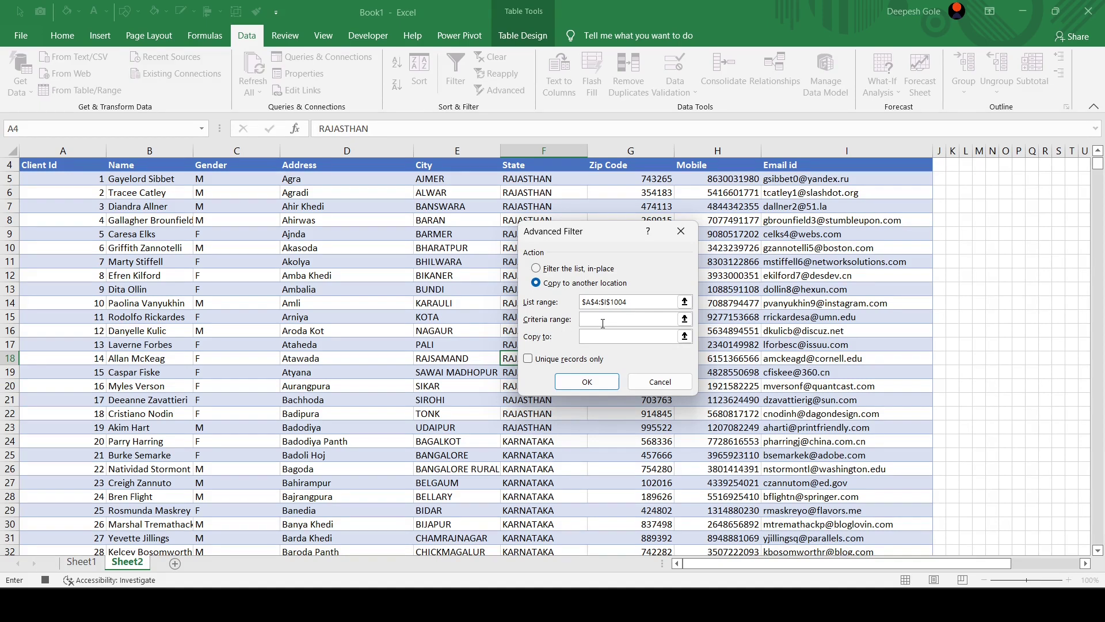
{"action": "left_click_drag", "start_coordinate": [927, 563], "coordinate": [995, 554]}
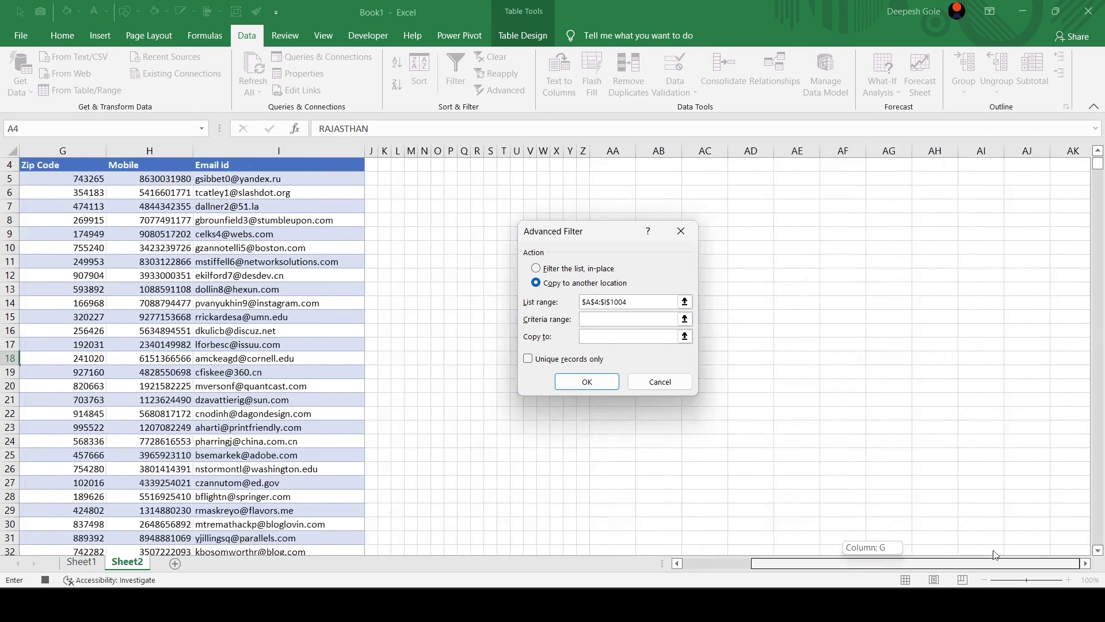
{"action": "scroll", "coordinate": [960, 451], "scroll_direction": "up", "scroll_amount": 1}
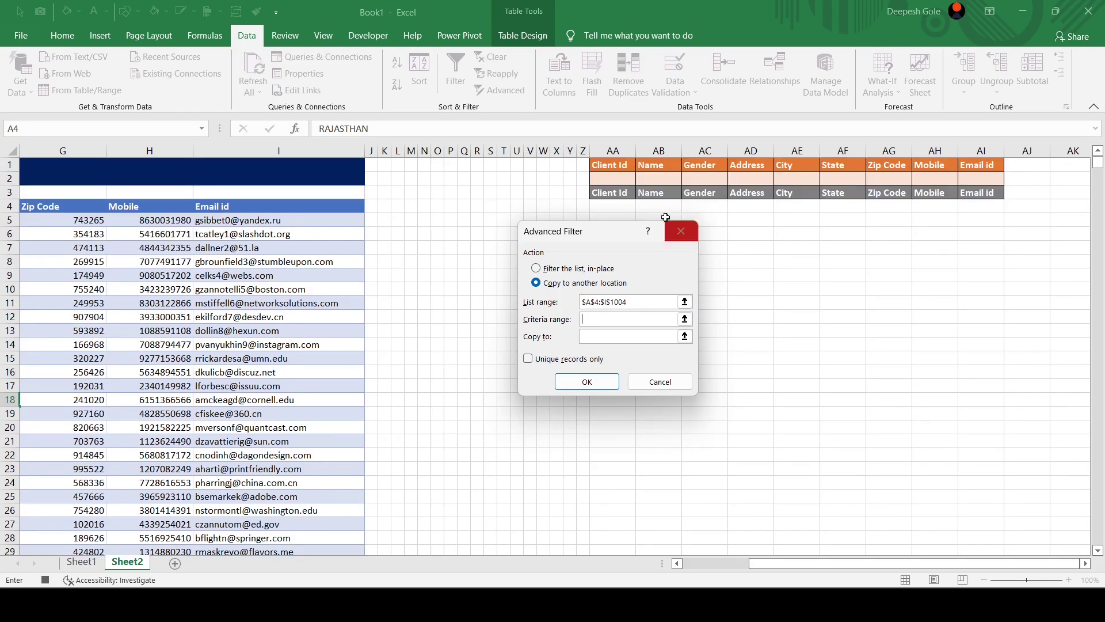
{"action": "left_click_drag", "start_coordinate": [619, 167], "coordinate": [969, 176]}
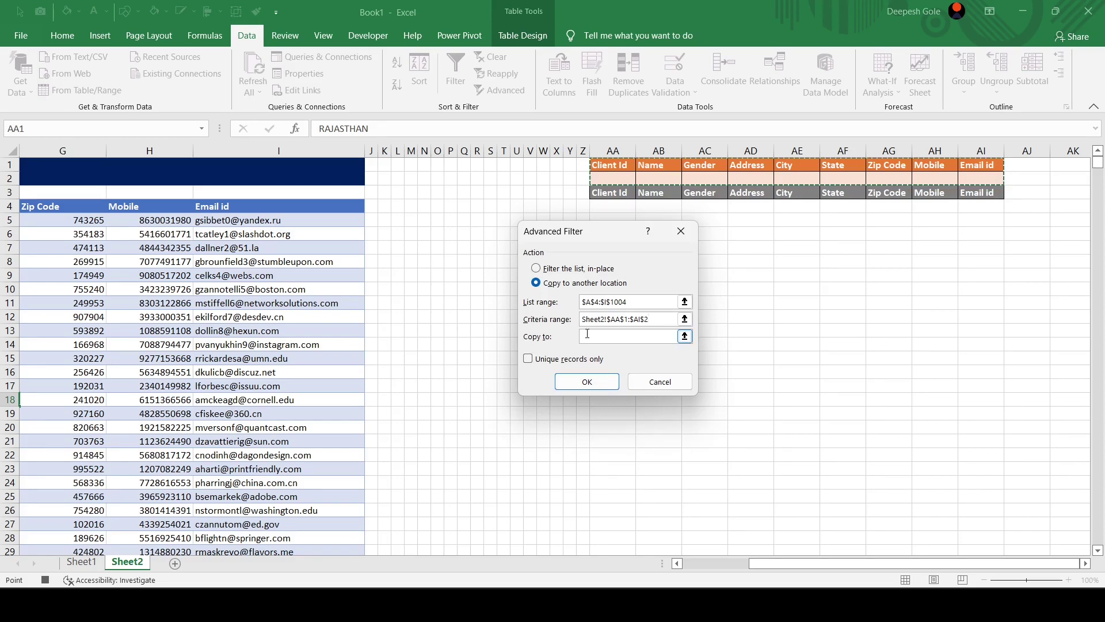
{"action": "left_click", "coordinate": [587, 334]}
{"action": "left_click_drag", "start_coordinate": [588, 234], "coordinate": [420, 242]}
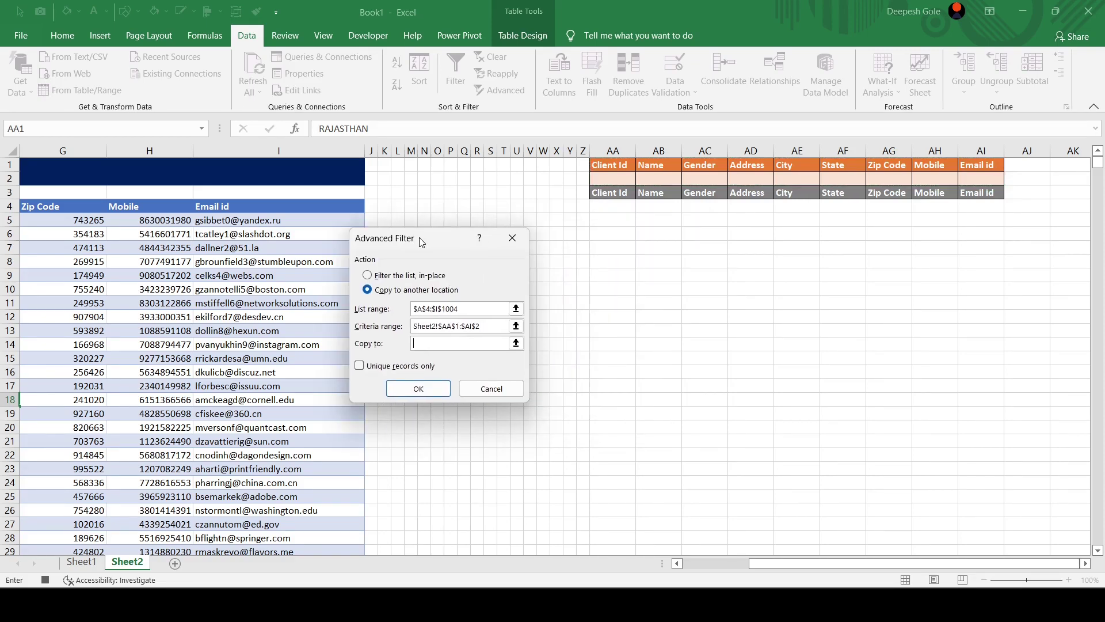
{"action": "mouse_move", "coordinate": [597, 193]}
{"action": "left_mouse_down"}
{"action": "mouse_move", "coordinate": [872, 183]}
{"action": "mouse_move", "coordinate": [982, 194]}
{"action": "left_mouse_up"}
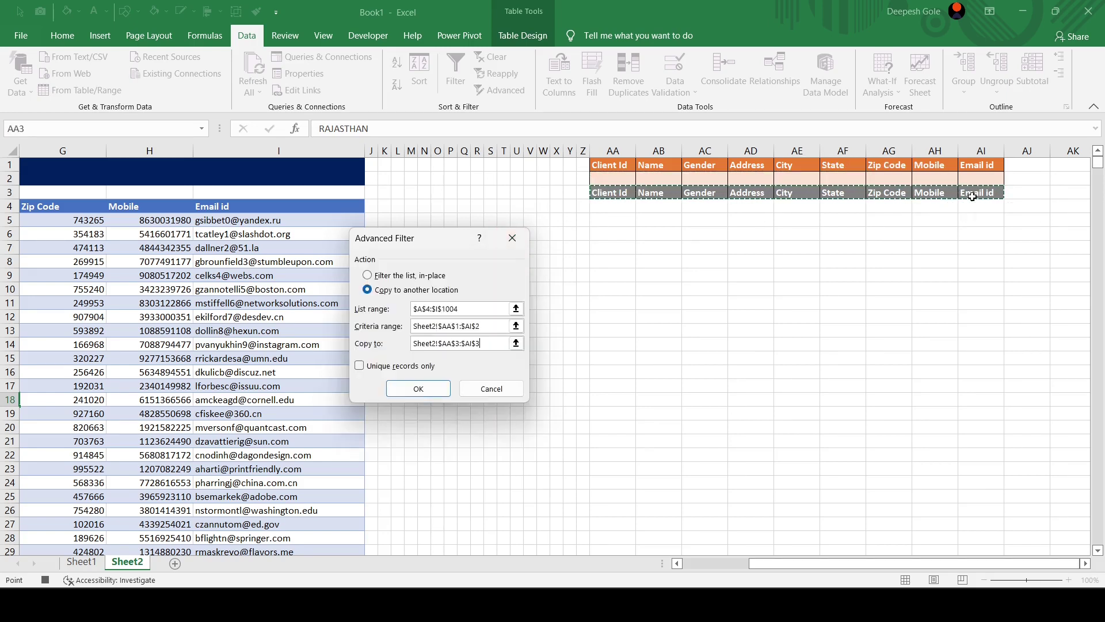
{"action": "left_click", "coordinate": [360, 366]}
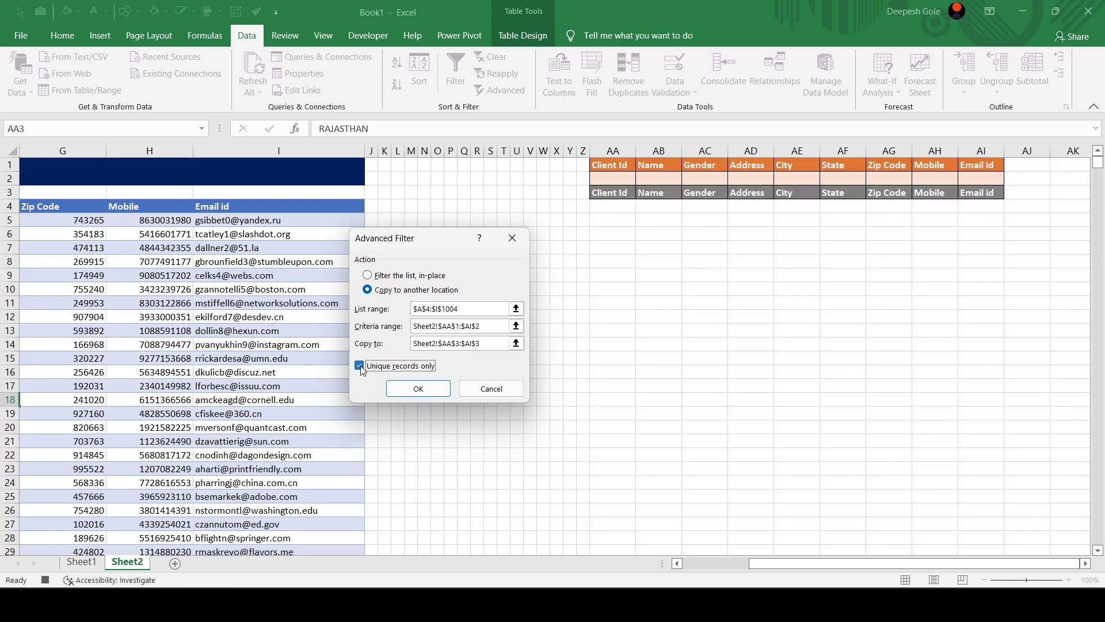
{"action": "left_click", "coordinate": [431, 395]}
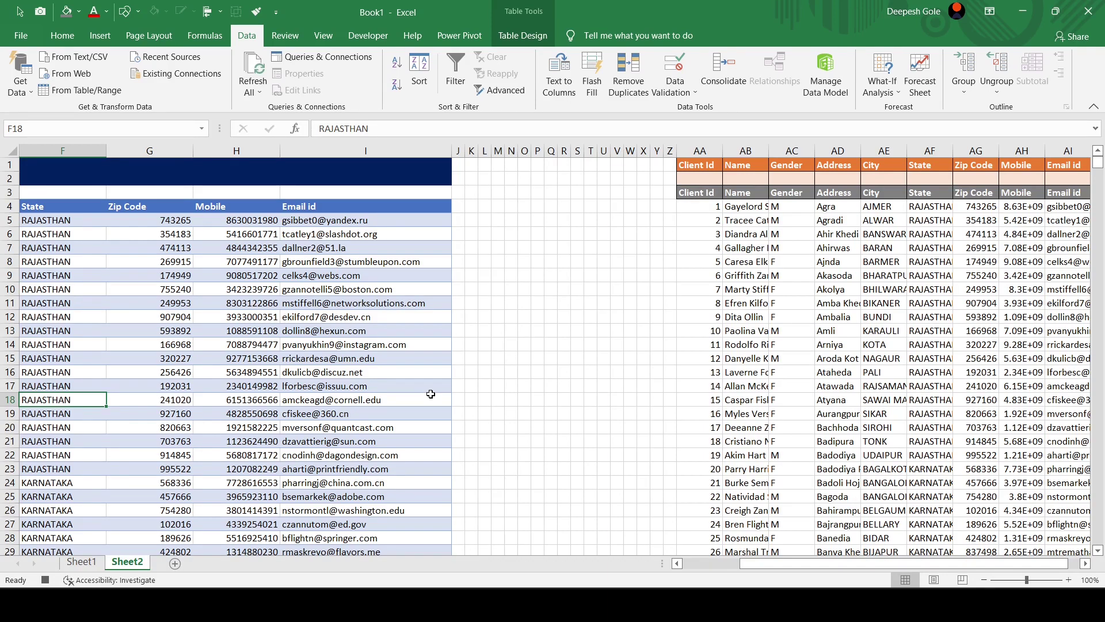
- Return from Sheet2 to the Client Profile on Sheet1 with Ctrl+Page Up
{"action": "scroll", "coordinate": [552, 414], "scroll_direction": "left", "scroll_amount": 2}
{"action": "scroll", "coordinate": [561, 415], "scroll_direction": "down", "scroll_amount": 1}
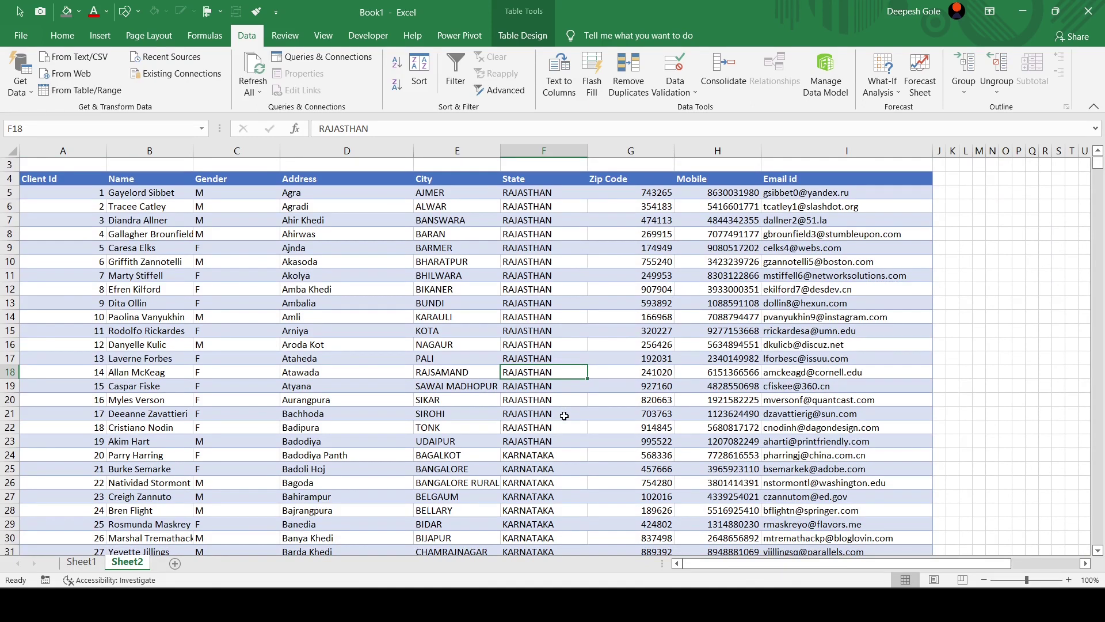
{"action": "scroll", "coordinate": [564, 416], "scroll_direction": "up", "scroll_amount": 1}
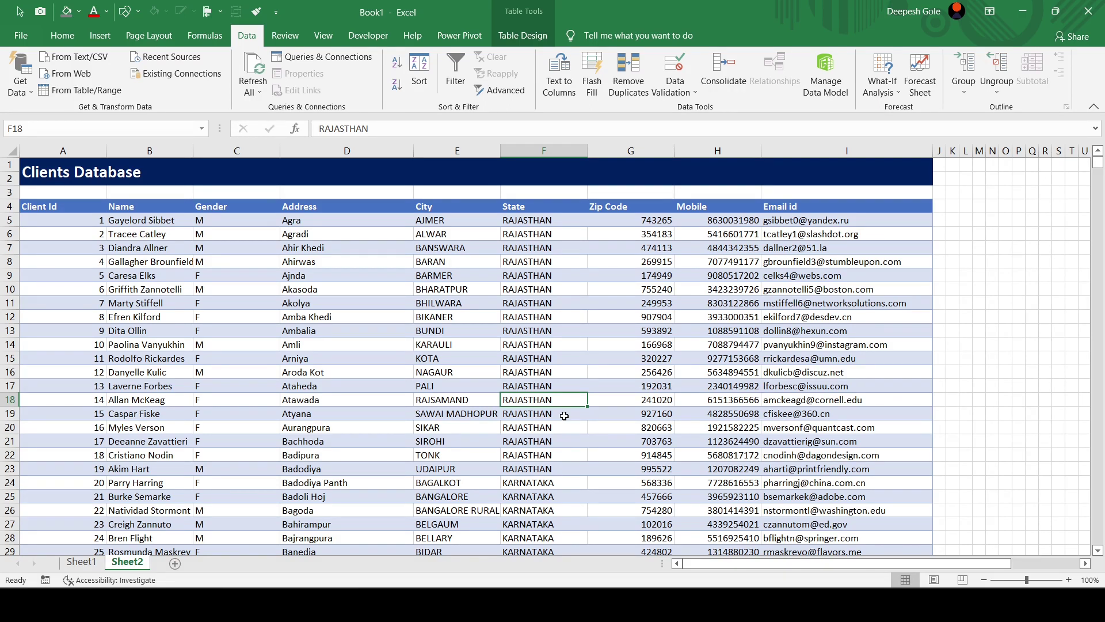
{"action": "key", "text": "ctrl+Page_Up"}
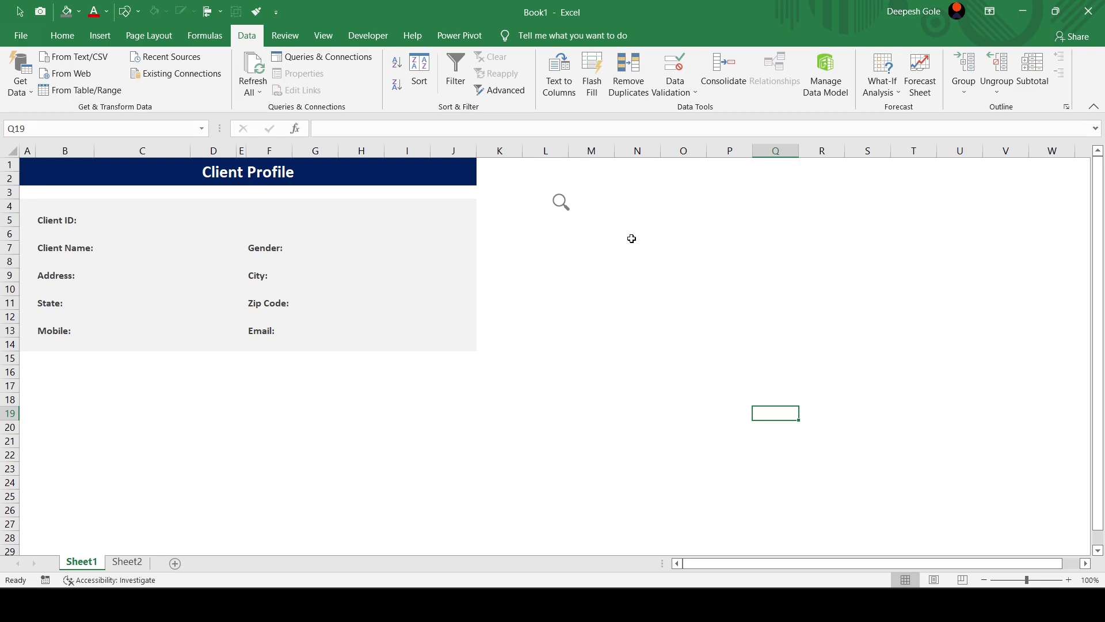
- Place the magnifying-glass icon beside the form and pick the Rectangle: Rounded Corners shape
{"action": "left_click", "coordinate": [658, 279]}
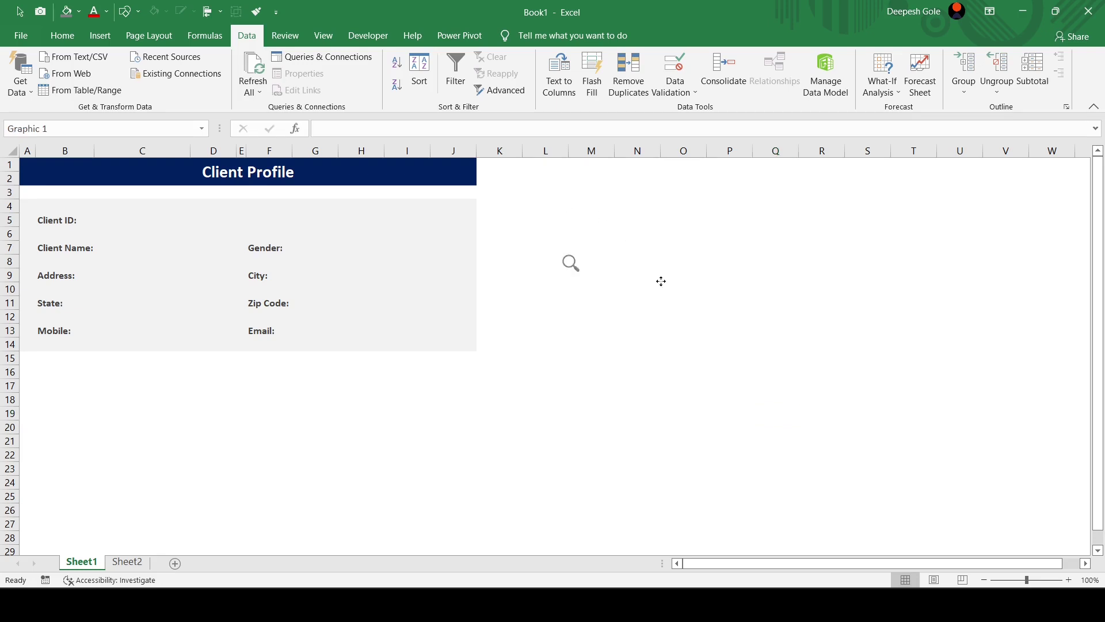
{"action": "left_click_drag", "start_coordinate": [482, 243], "coordinate": [501, 244]}
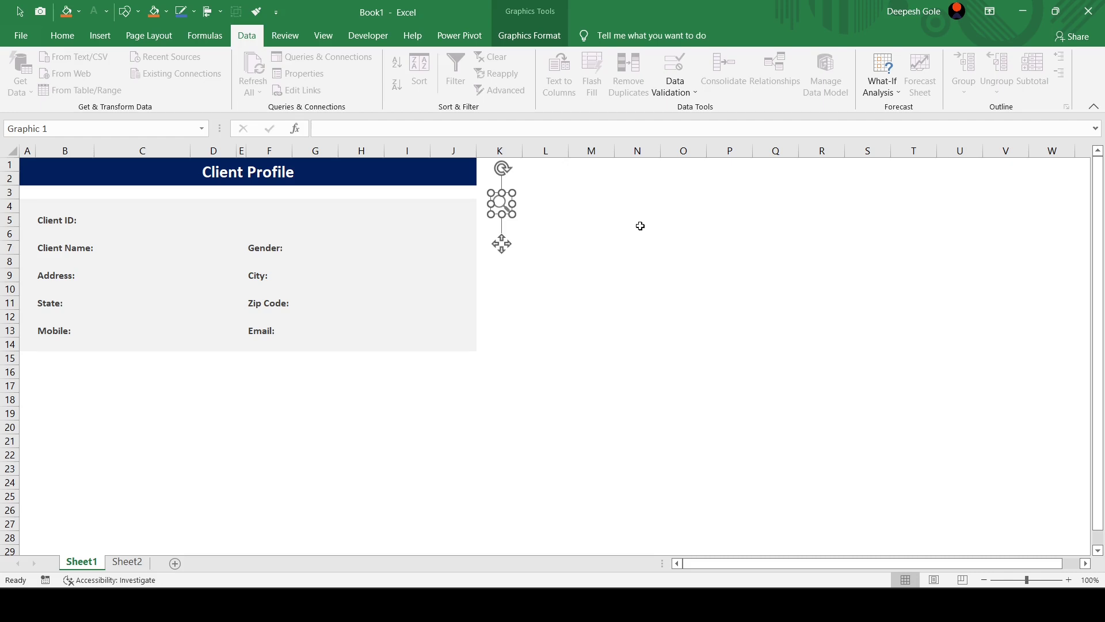
{"action": "left_click_drag", "start_coordinate": [502, 206], "coordinate": [502, 236]}
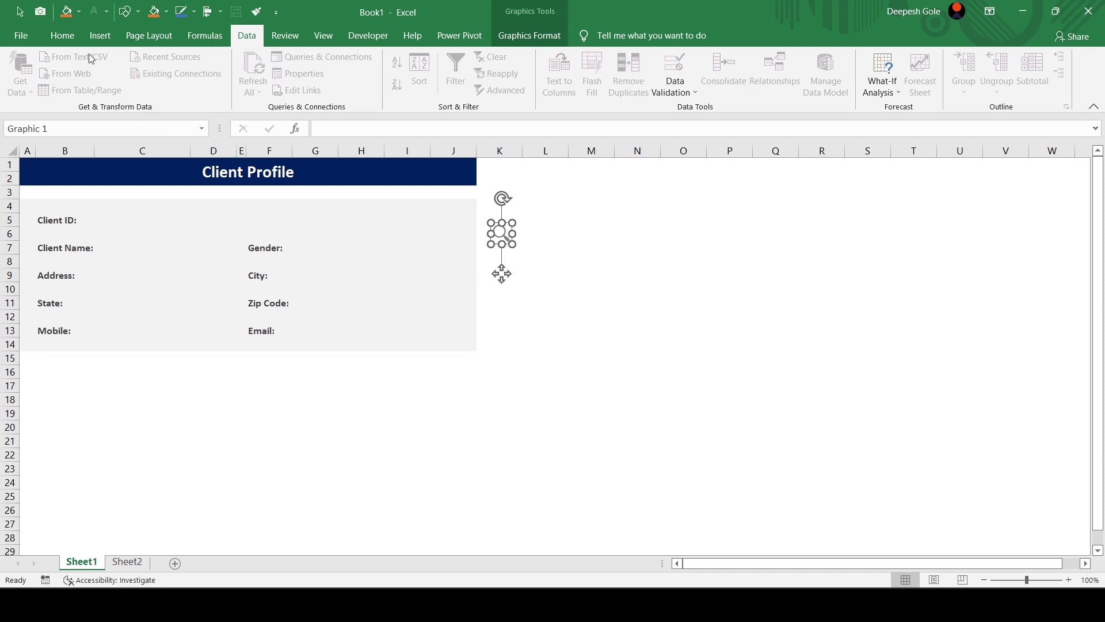
{"action": "left_click", "coordinate": [102, 43]}
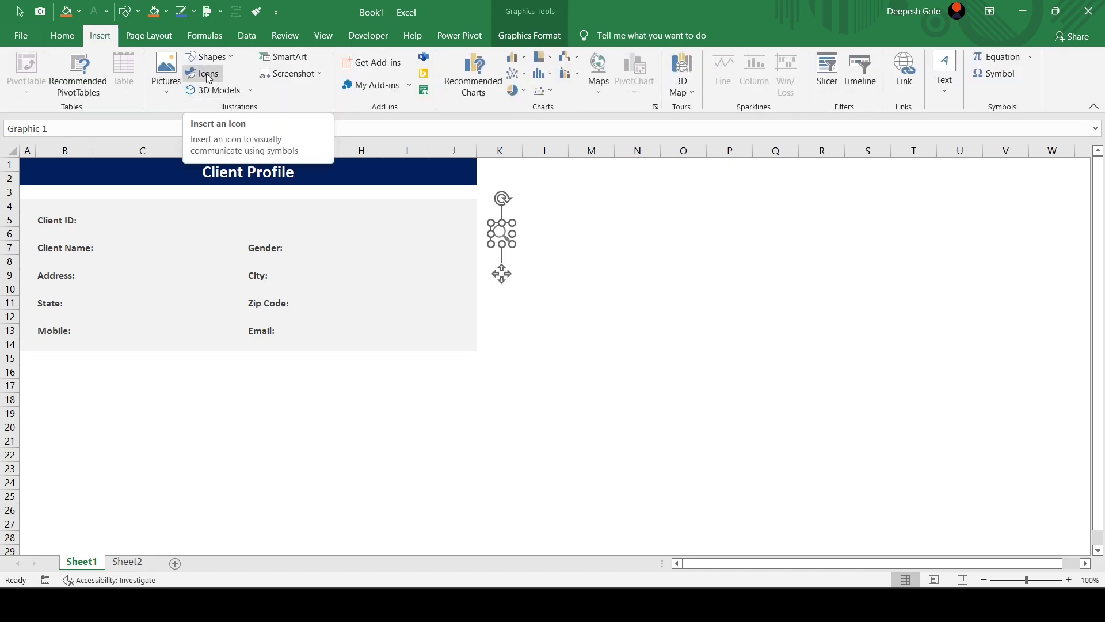
{"action": "left_click", "coordinate": [551, 232]}
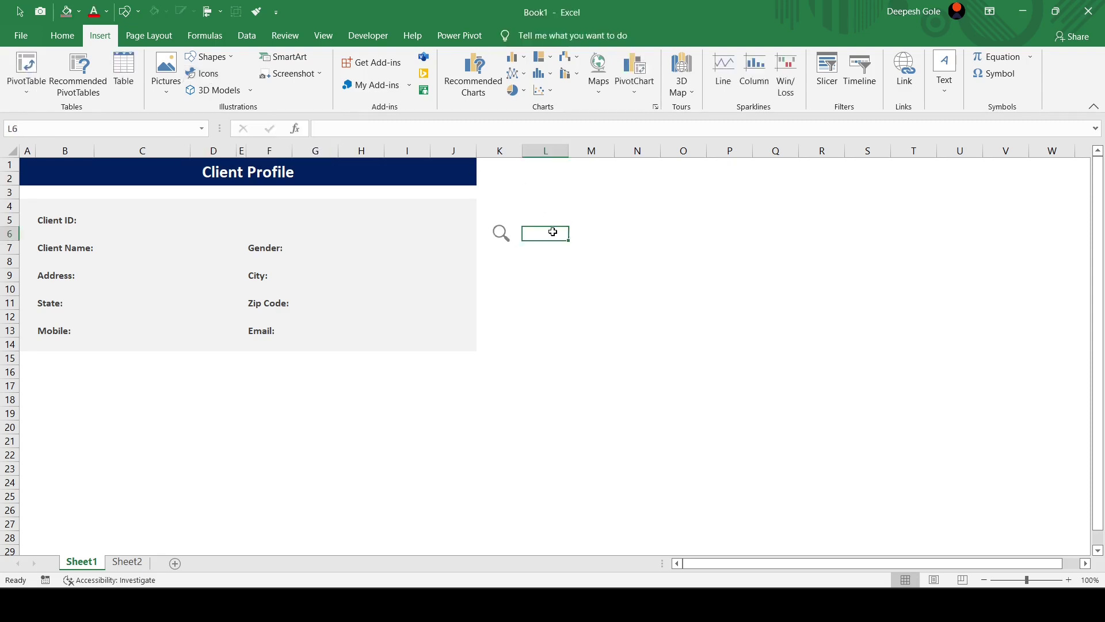
{"action": "mouse_move", "coordinate": [501, 234]}
{"action": "left_mouse_down"}
{"action": "mouse_move", "coordinate": [524, 271]}
{"action": "mouse_move", "coordinate": [583, 308]}
{"action": "mouse_move", "coordinate": [561, 329]}
{"action": "left_mouse_up"}
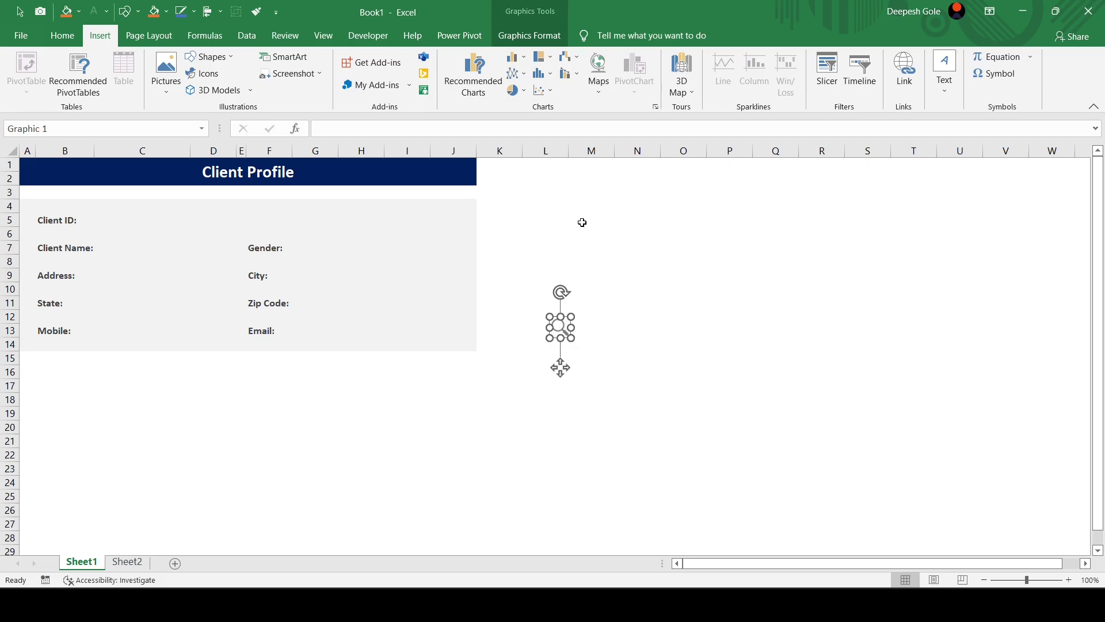
{"action": "left_click", "coordinate": [218, 60]}
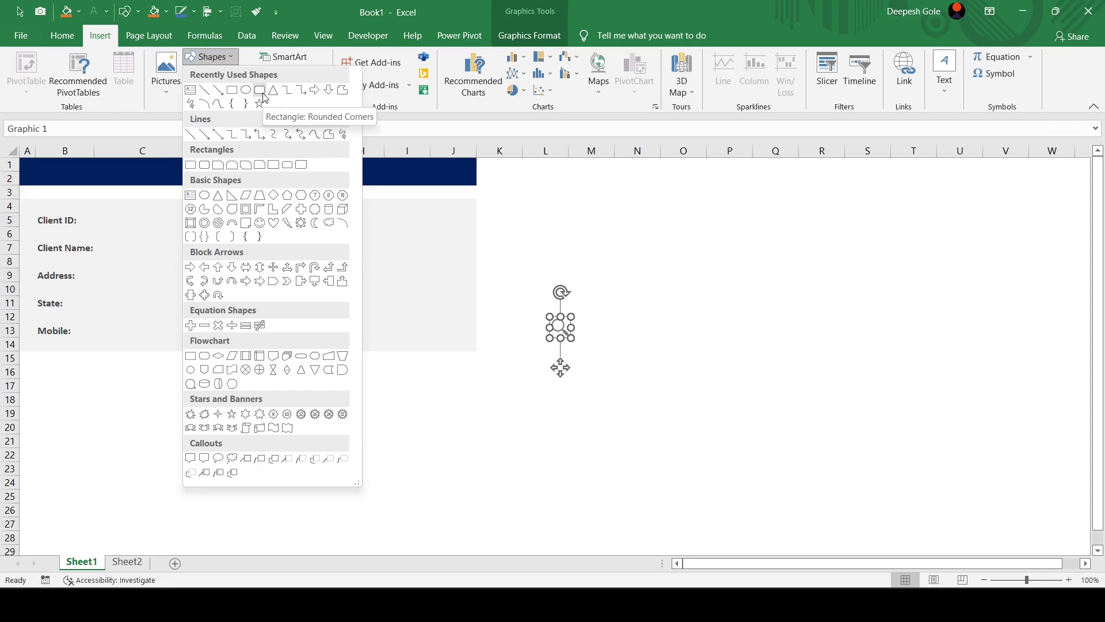
{"action": "left_click", "coordinate": [260, 91]}
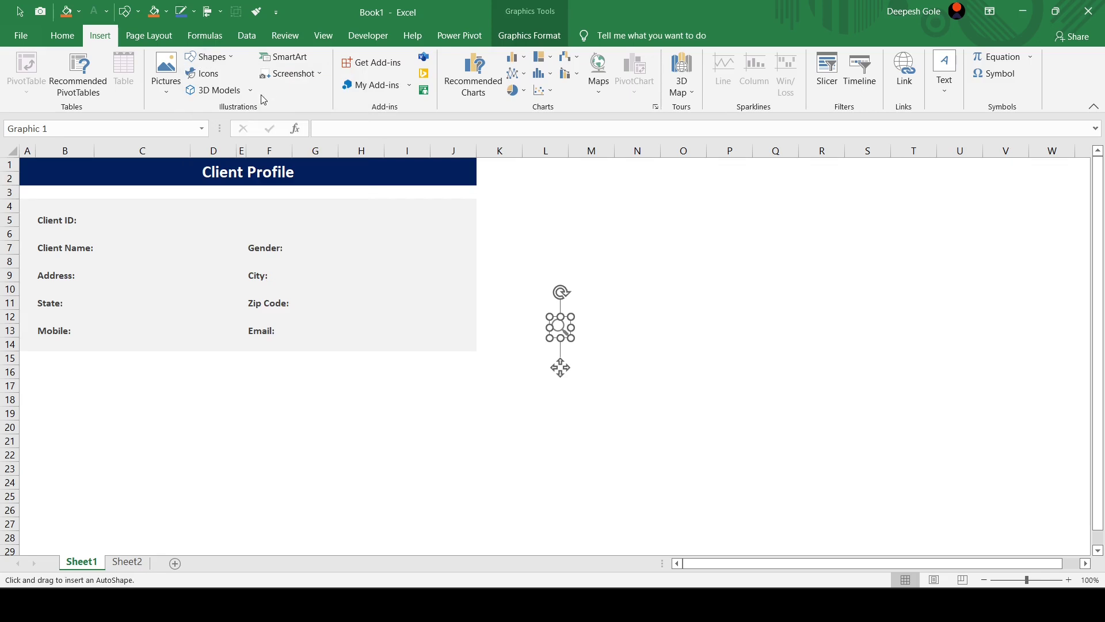
- Draw a rounded rectangle right of the form, sized 0.48" high by 3.5" wide
{"action": "left_click_drag", "start_coordinate": [539, 170], "coordinate": [780, 218]}
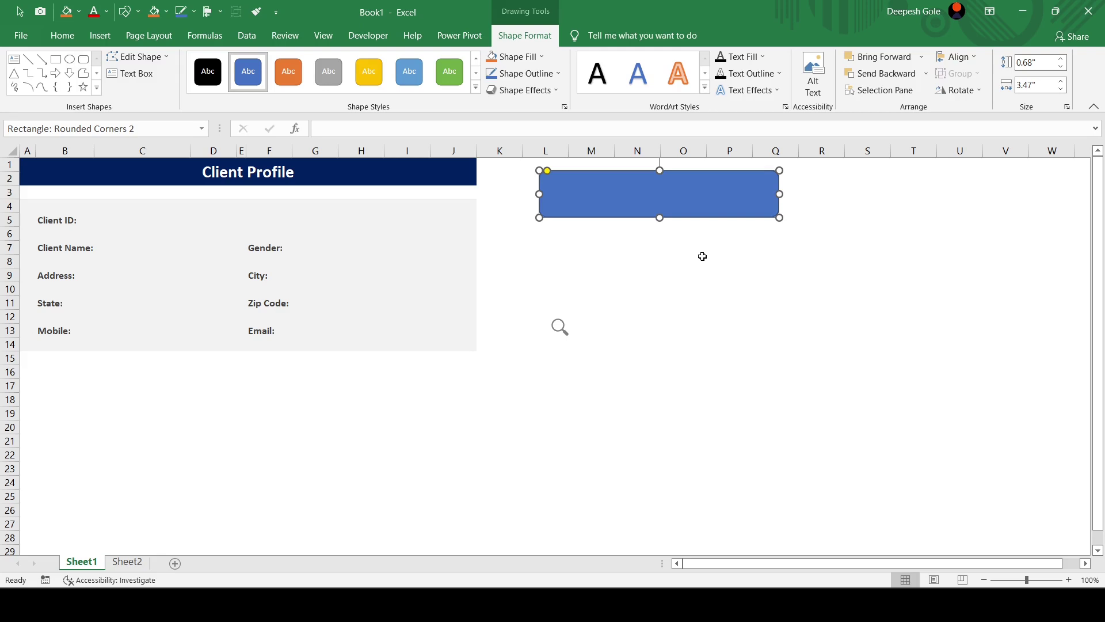
{"action": "left_click", "coordinate": [1055, 71]}
{"action": "left_click", "coordinate": [1048, 61]}
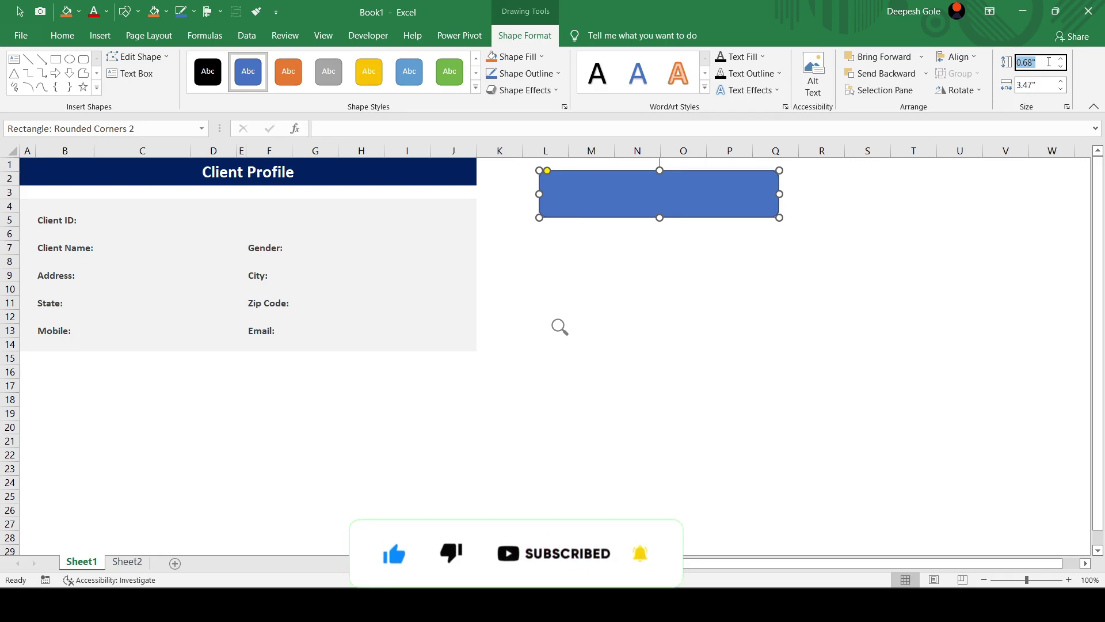
{"action": "type", "text": "0."}
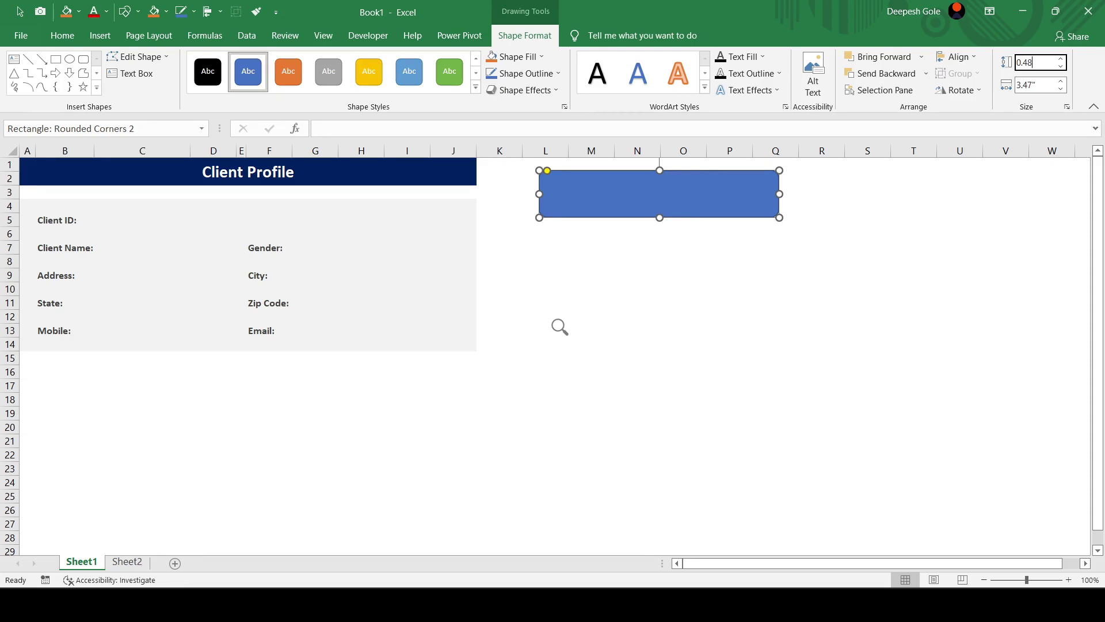
{"action": "left_click", "coordinate": [1044, 84]}
{"action": "type", "text": "3.5"}
{"action": "key", "text": "Return"}
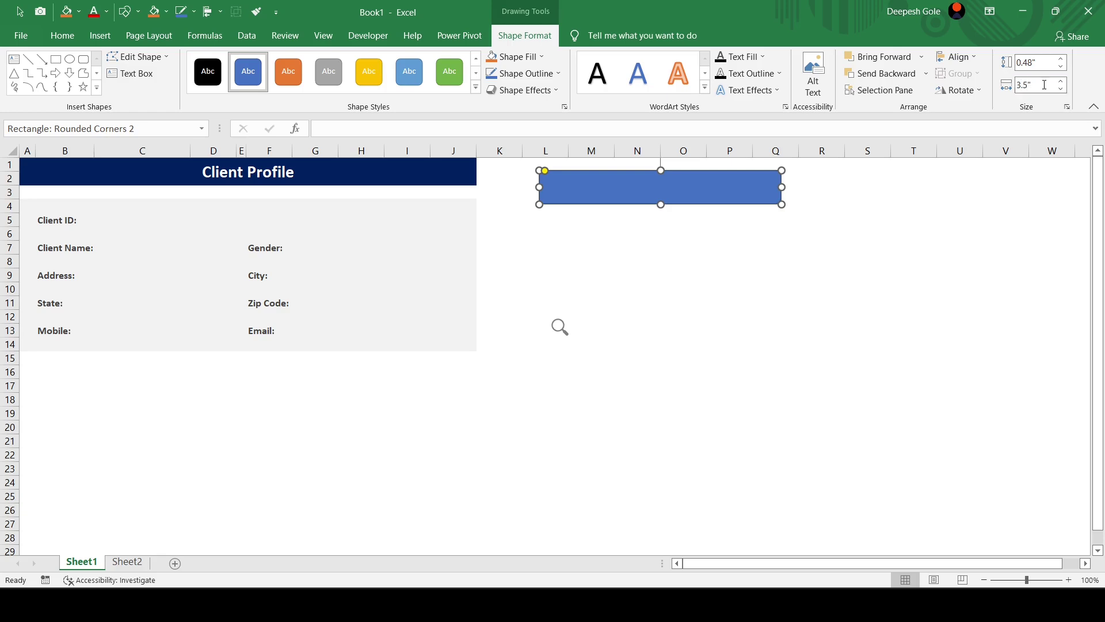
{"action": "left_click", "coordinate": [668, 245]}
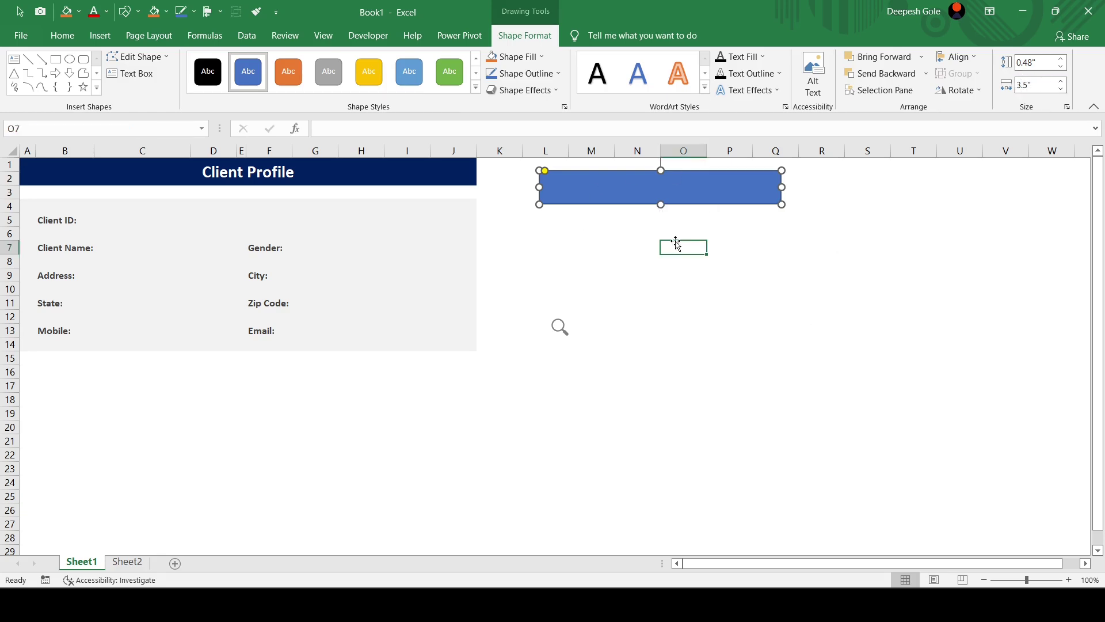
{"action": "left_click", "coordinate": [610, 194]}
{"action": "left_click_drag", "start_coordinate": [544, 171], "coordinate": [541, 171]}
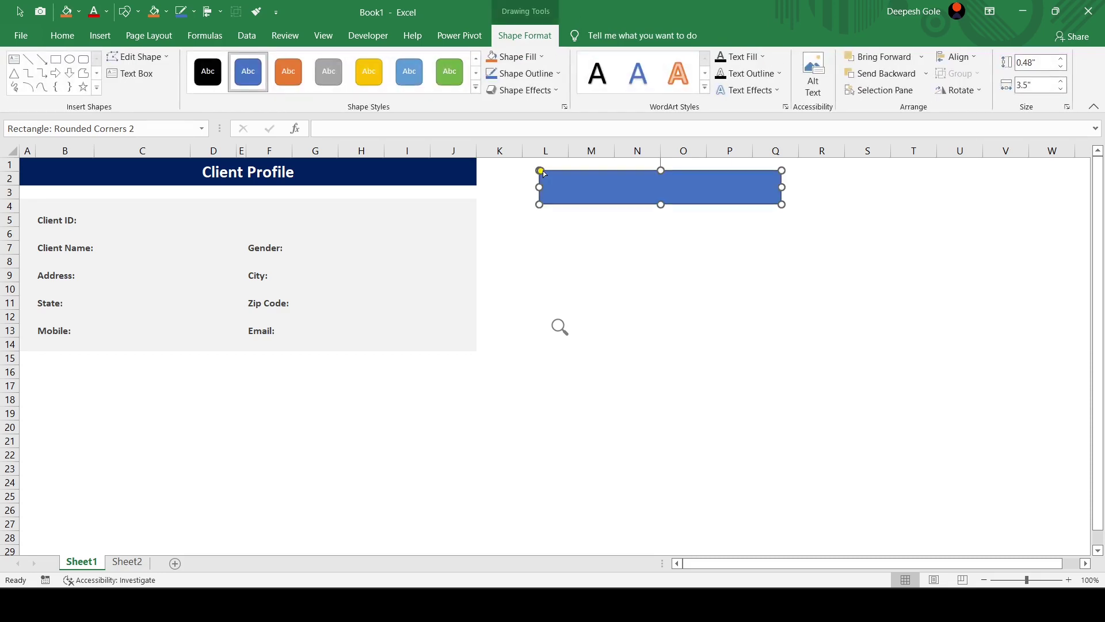
- Give the rectangle a white fill, no outline and a centred outer shadow
{"action": "left_click", "coordinate": [520, 56]}
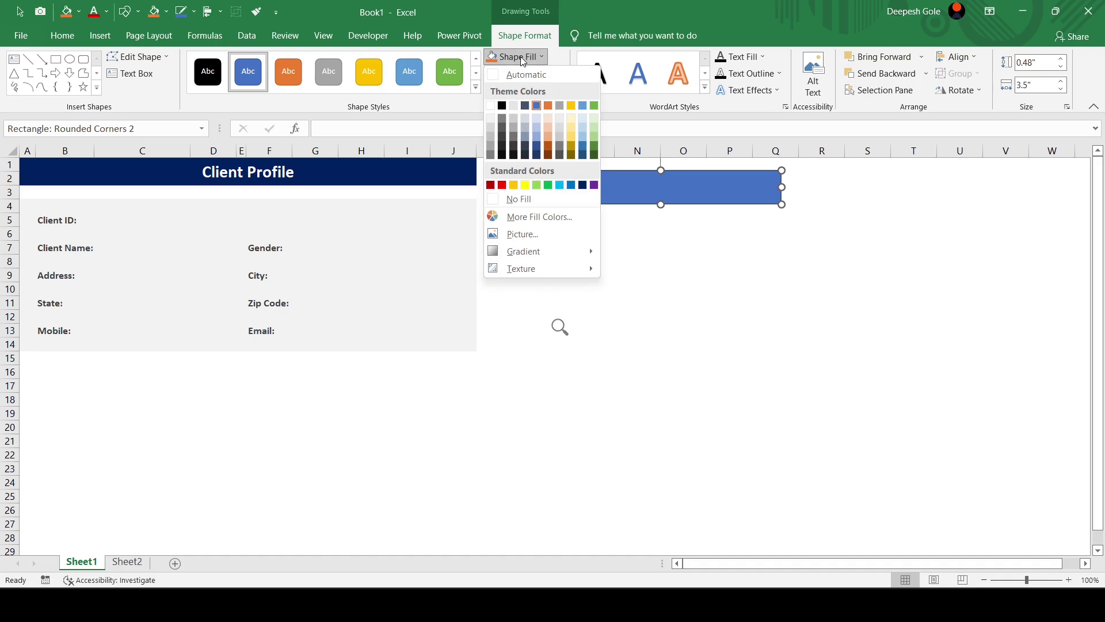
{"action": "left_click", "coordinate": [490, 105]}
{"action": "left_click", "coordinate": [542, 77]}
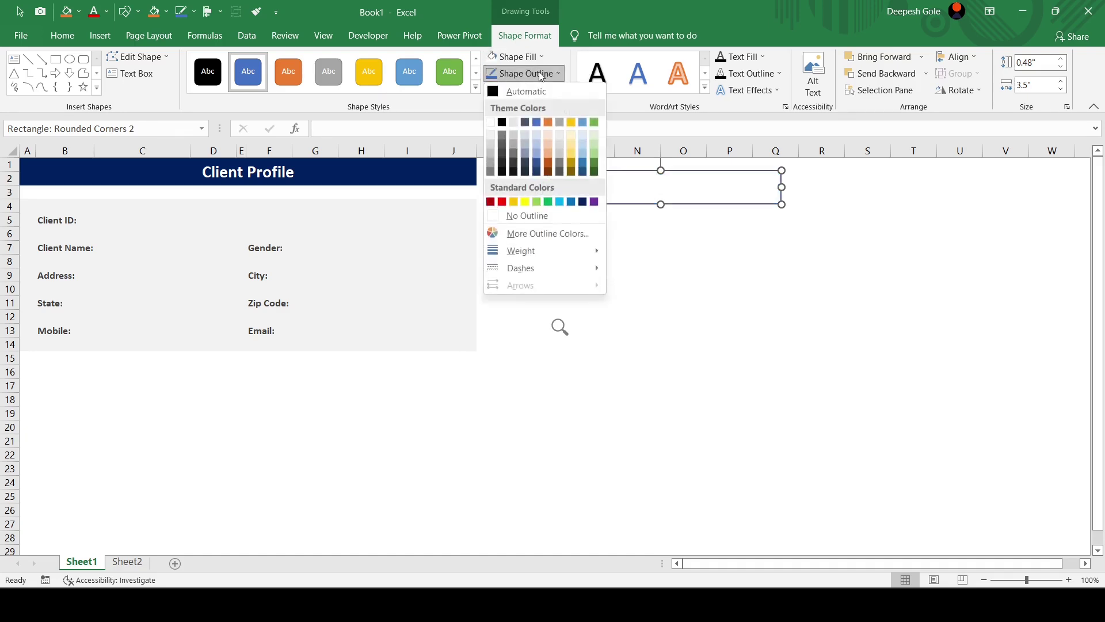
{"action": "left_click", "coordinate": [547, 218]}
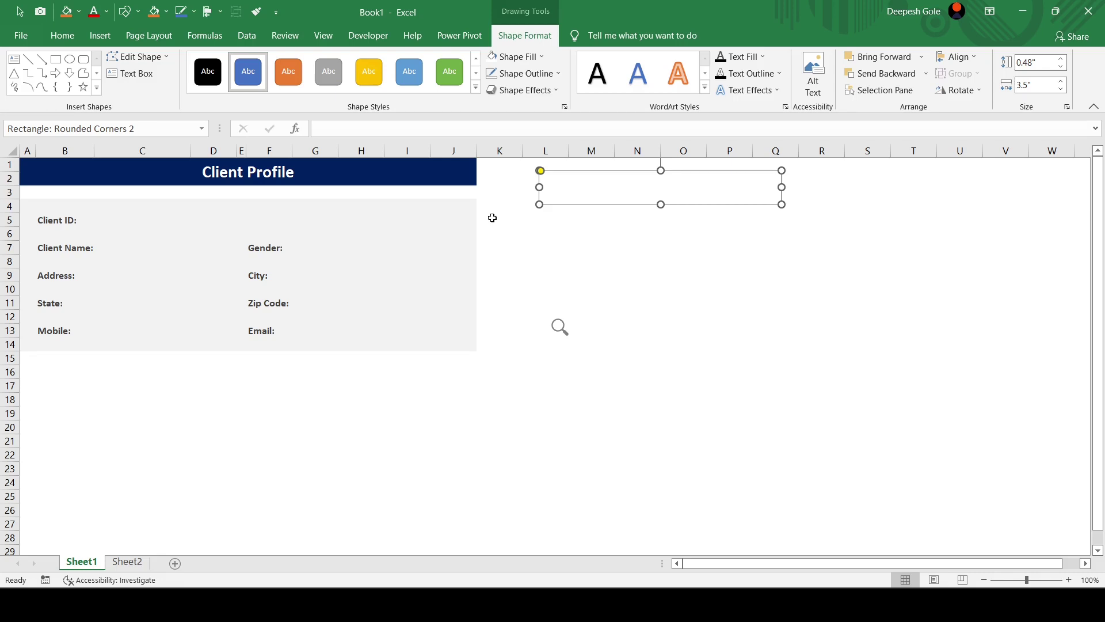
{"action": "left_click", "coordinate": [543, 92]}
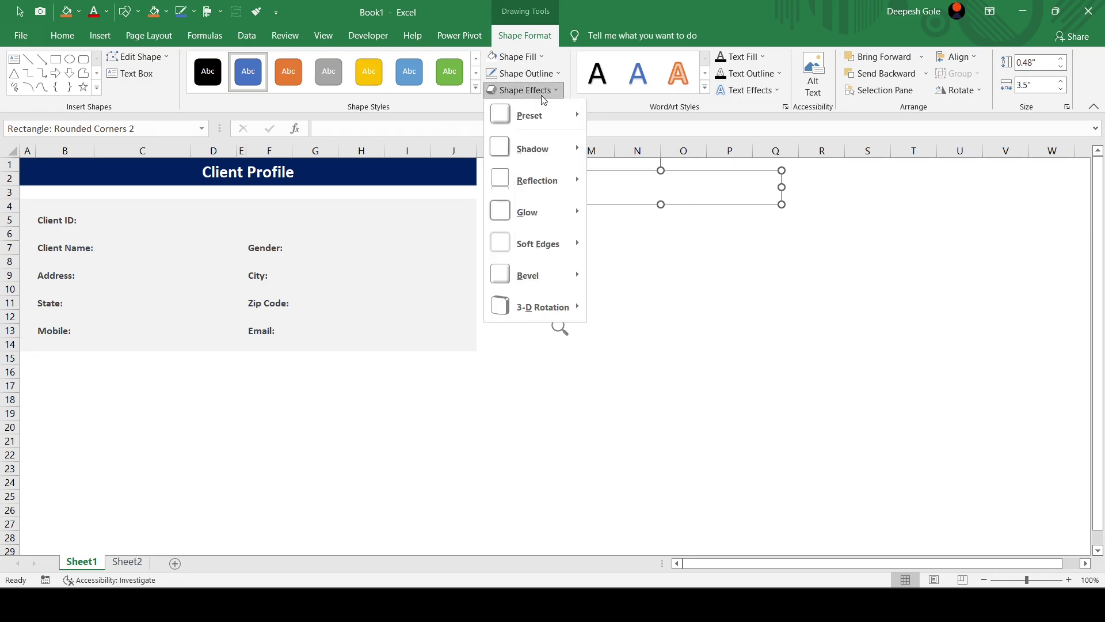
{"action": "mouse_move", "coordinate": [533, 151]}
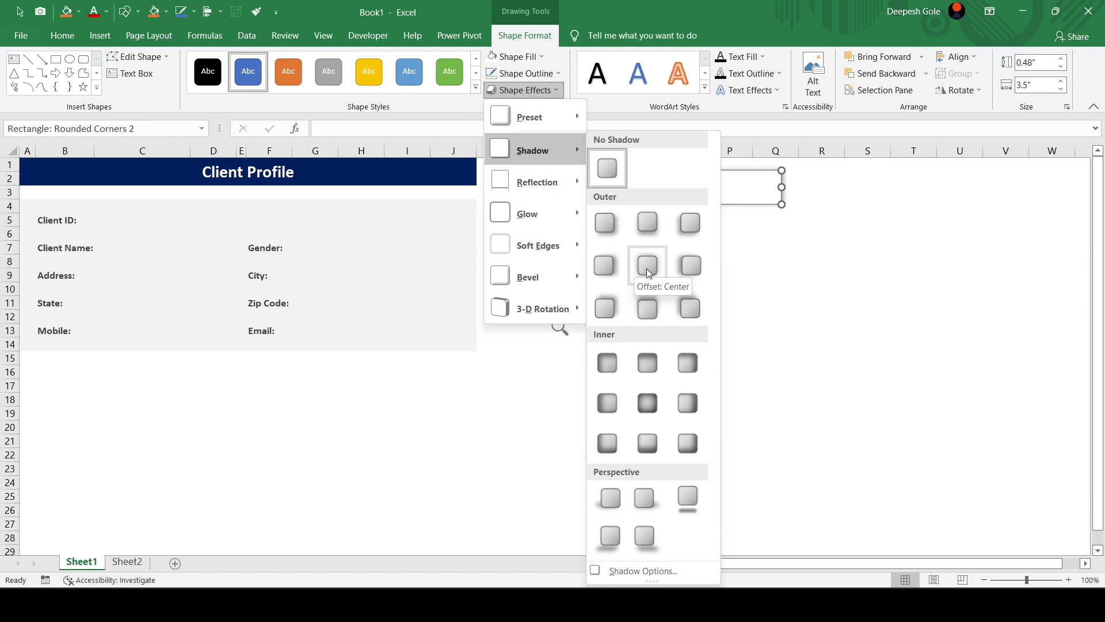
{"action": "left_click", "coordinate": [649, 272]}
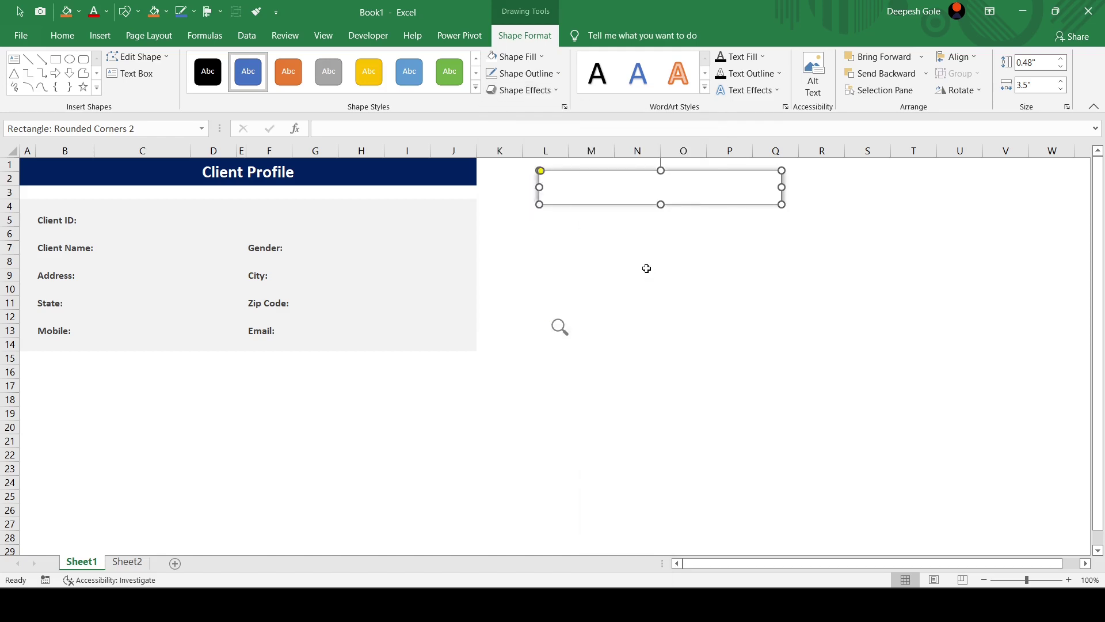
{"action": "left_click", "coordinate": [729, 247]}
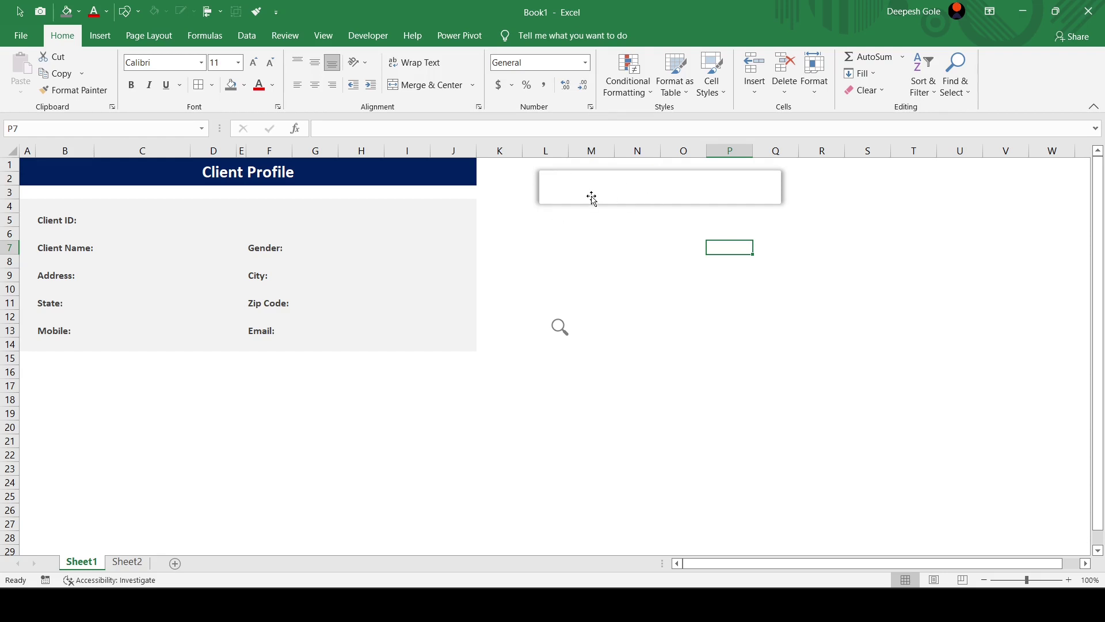
- Bring the magnifying-glass icon to the front and move it into the box's left end
{"action": "left_click", "coordinate": [561, 328]}
{"action": "mouse_move", "coordinate": [558, 332]}
{"action": "left_mouse_down"}
{"action": "mouse_move", "coordinate": [544, 186]}
{"action": "mouse_move", "coordinate": [541, 214]}
{"action": "left_mouse_up"}
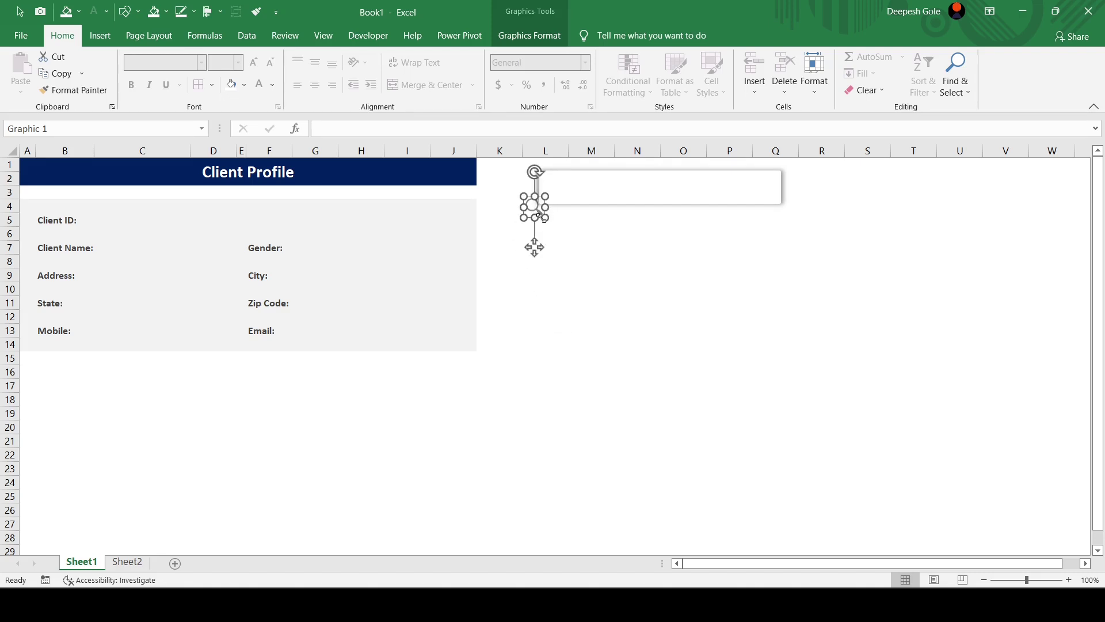
{"action": "left_click", "coordinate": [518, 38]}
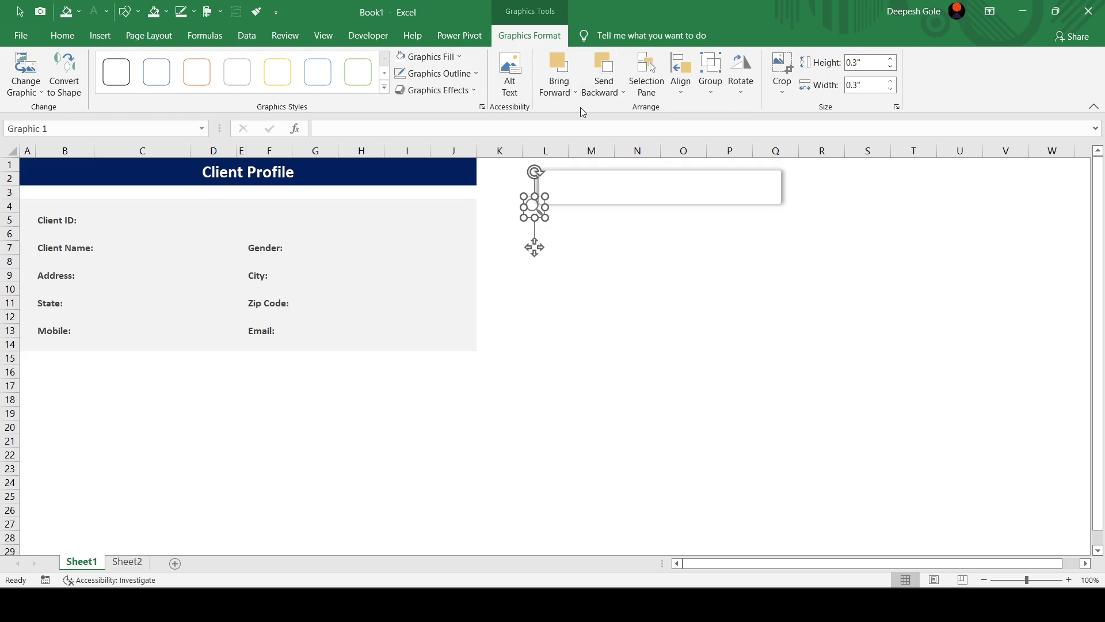
{"action": "left_click", "coordinate": [574, 94]}
{"action": "left_click", "coordinate": [579, 124]}
{"action": "left_click_drag", "start_coordinate": [531, 207], "coordinate": [553, 190]}
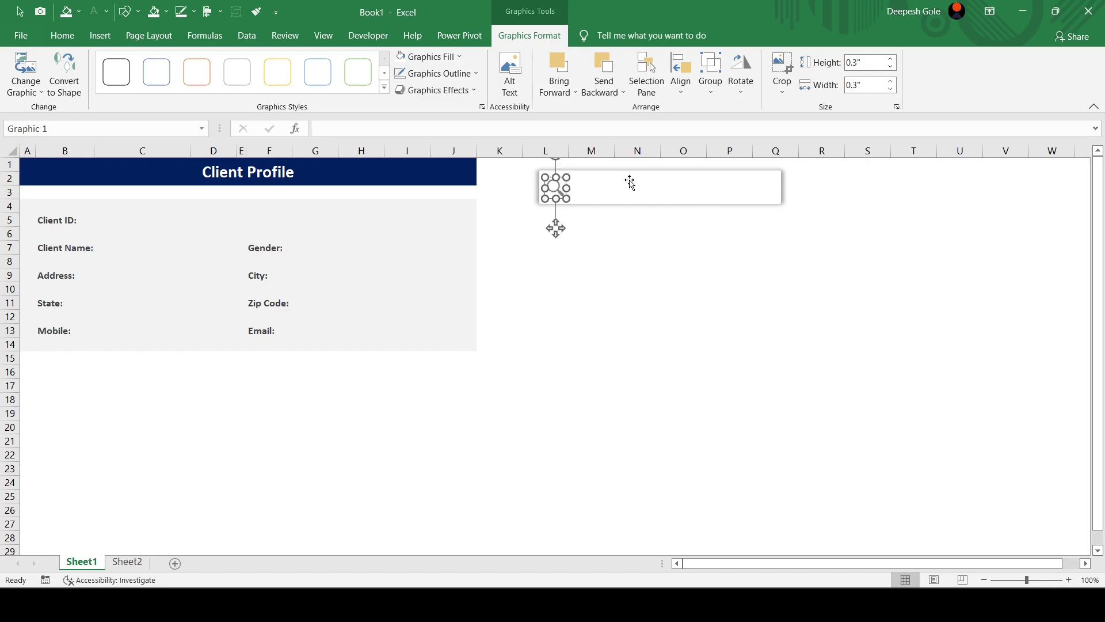
- Align the icon and the white box along their middles
{"action": "left_click", "coordinate": [647, 196], "text": "shift"}
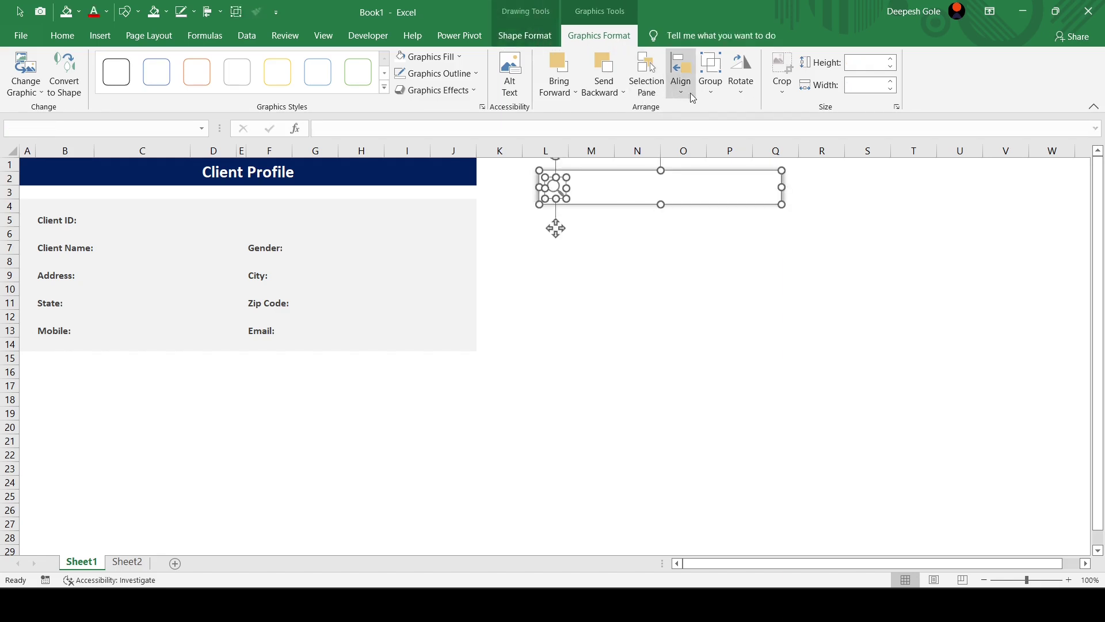
{"action": "left_click", "coordinate": [681, 80]}
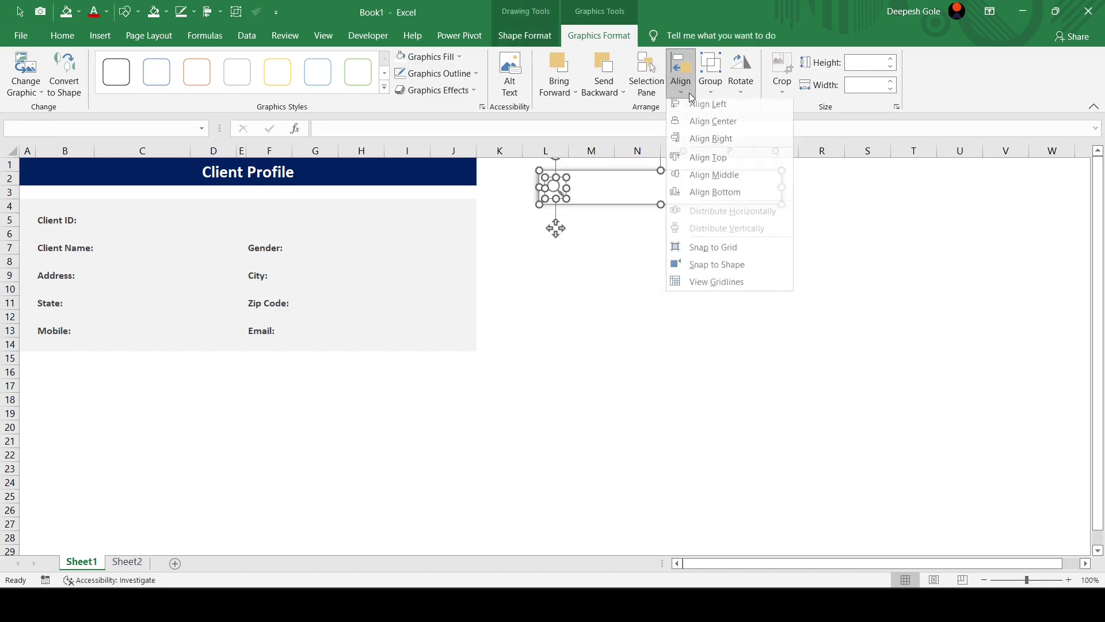
{"action": "left_click", "coordinate": [746, 182]}
{"action": "left_click", "coordinate": [638, 345]}
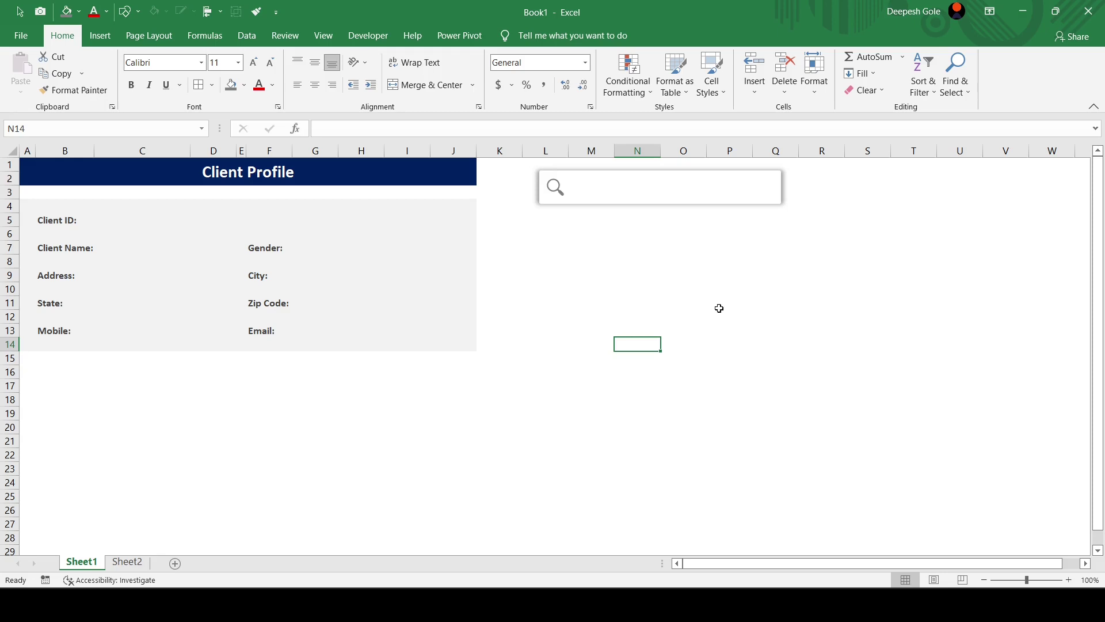
{"action": "left_click", "coordinate": [370, 39]}
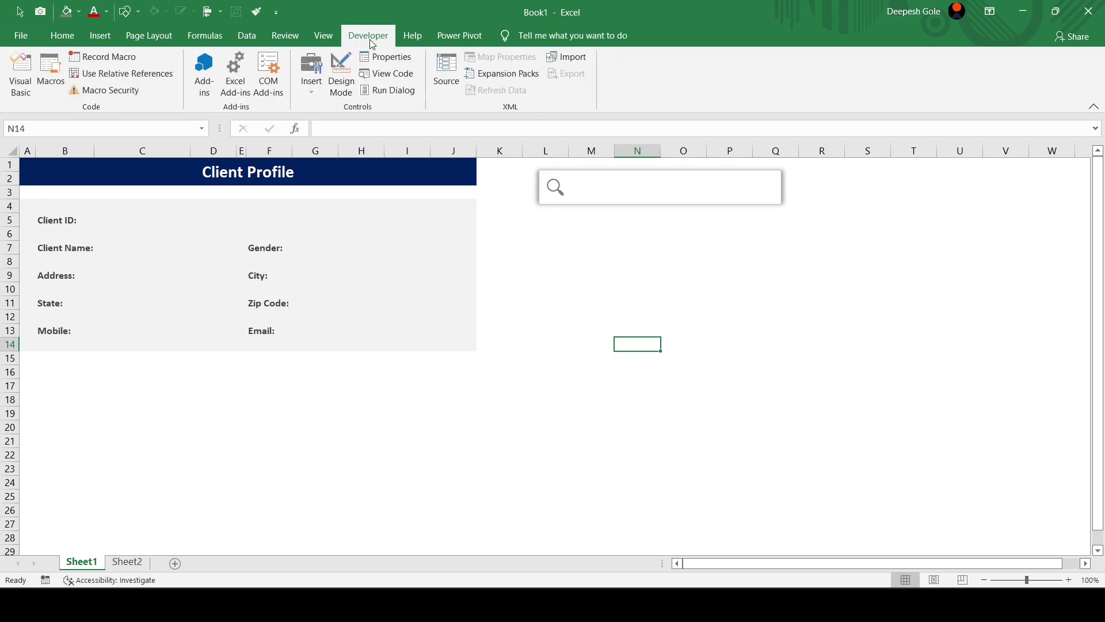
- Draw ActiveX TextBox1 inside the white rounded search box, right of the magnifying glass
{"action": "left_click", "coordinate": [311, 97]}
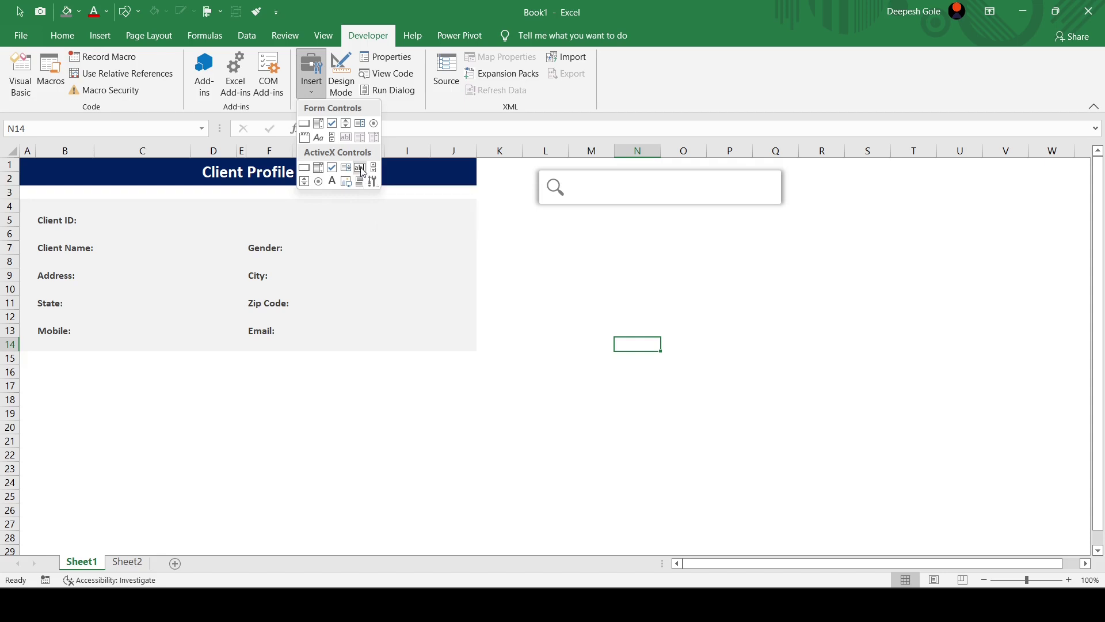
{"action": "left_click", "coordinate": [360, 168]}
{"action": "left_click_drag", "start_coordinate": [577, 175], "coordinate": [667, 192]}
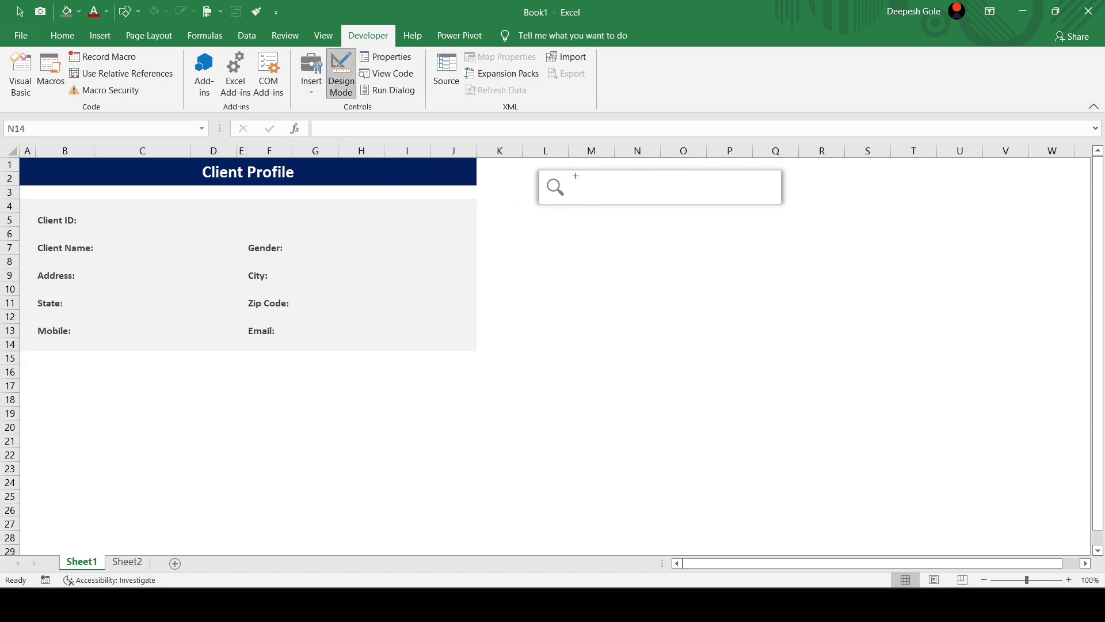
{"action": "left_click_drag", "start_coordinate": [751, 196], "coordinate": [774, 196]}
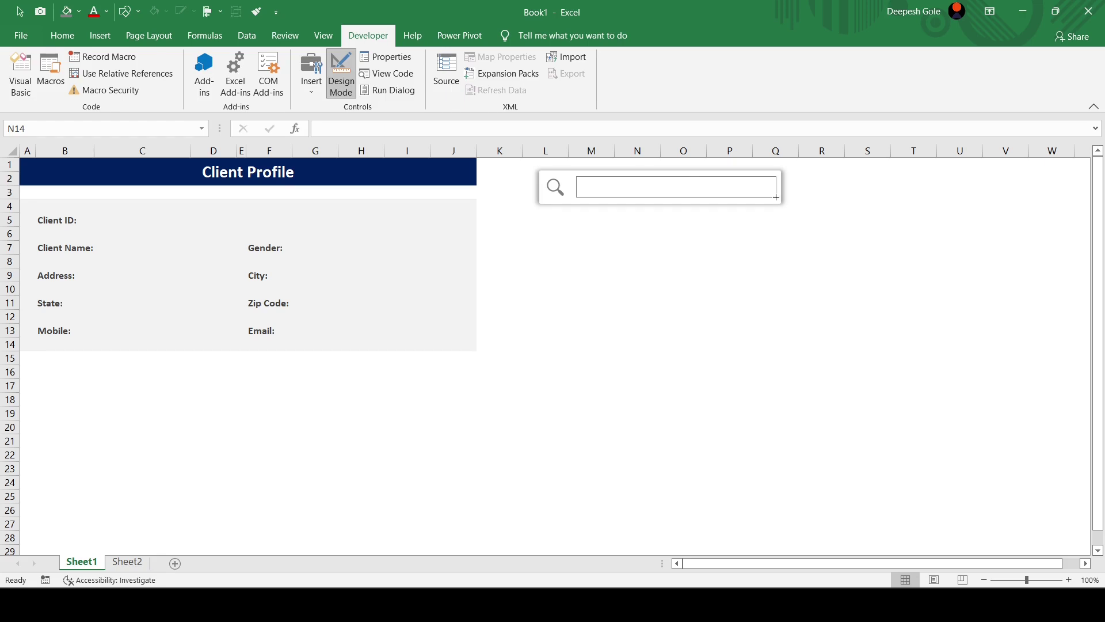
{"action": "left_click_drag", "start_coordinate": [775, 196], "coordinate": [777, 197]}
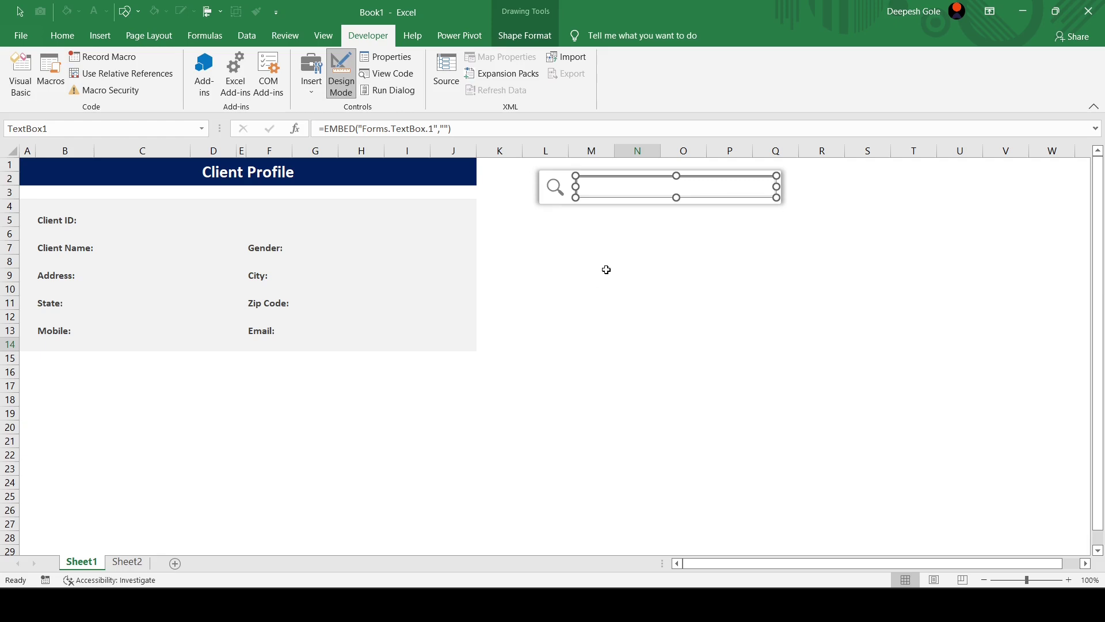
- Toggle TextBox1's BorderStyle to Single and back to None, making it flat and borderless
{"action": "left_click", "coordinate": [397, 61]}
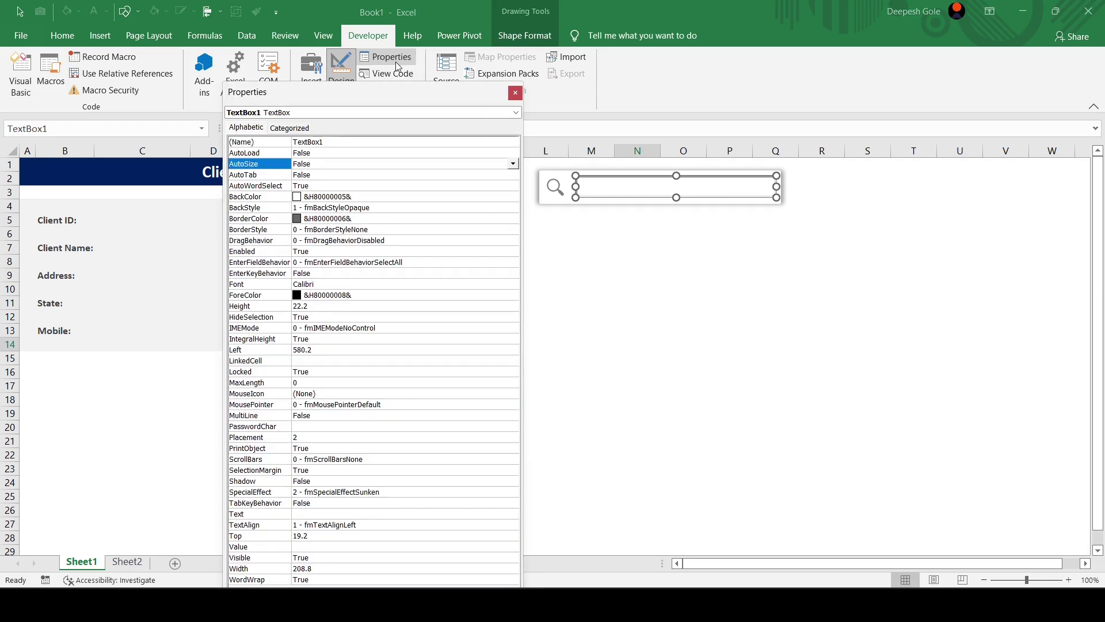
{"action": "left_click_drag", "start_coordinate": [381, 94], "coordinate": [299, 77]}
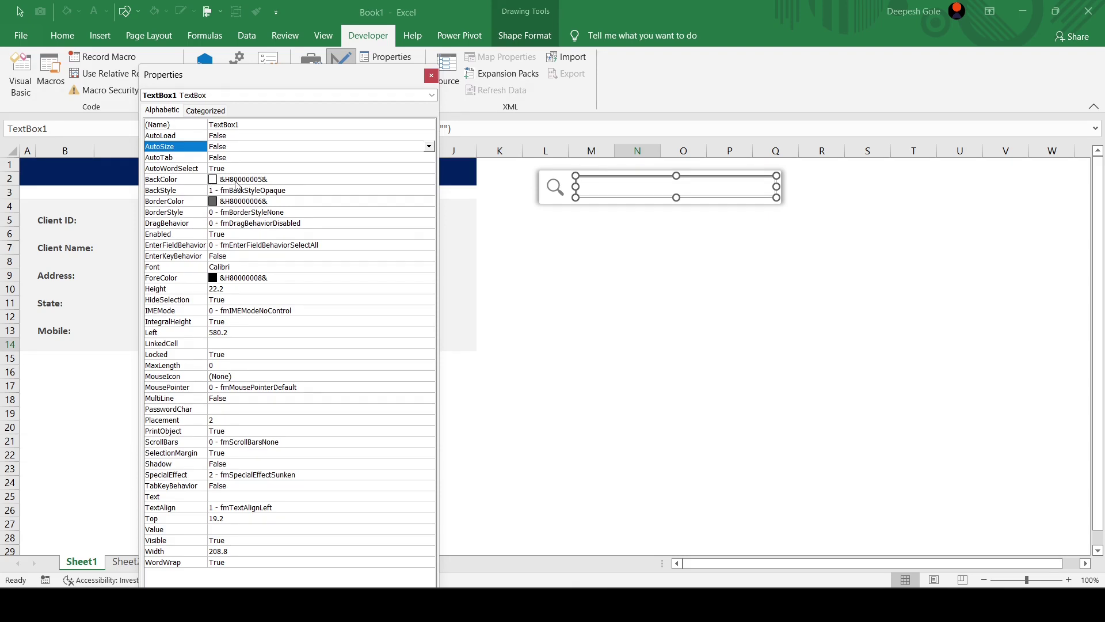
{"action": "left_click", "coordinate": [263, 212]}
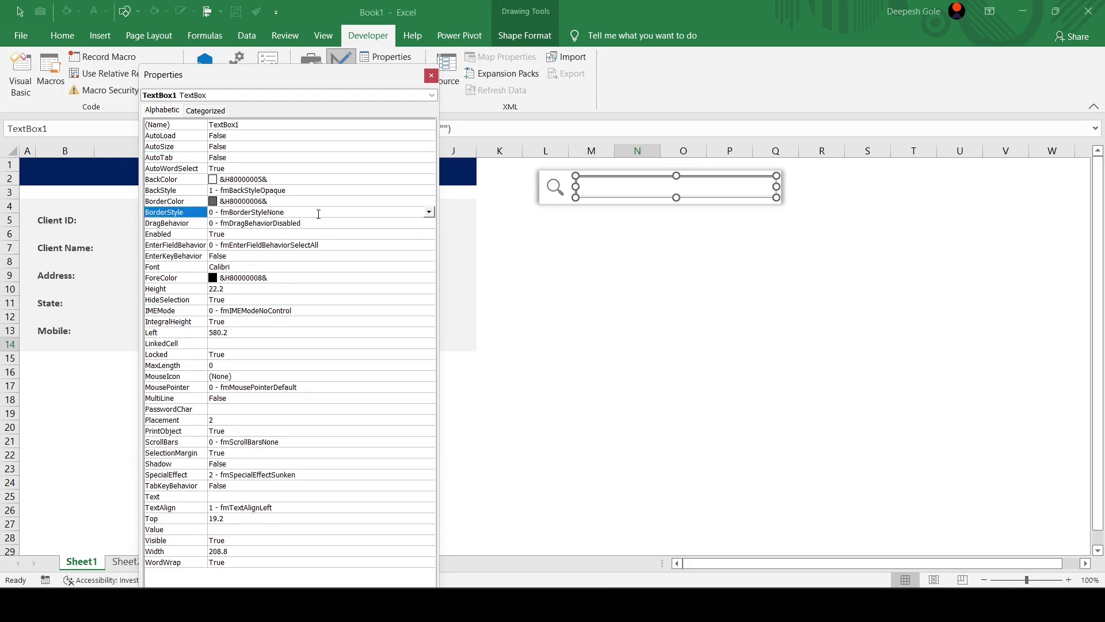
{"action": "double_click", "coordinate": [294, 213]}
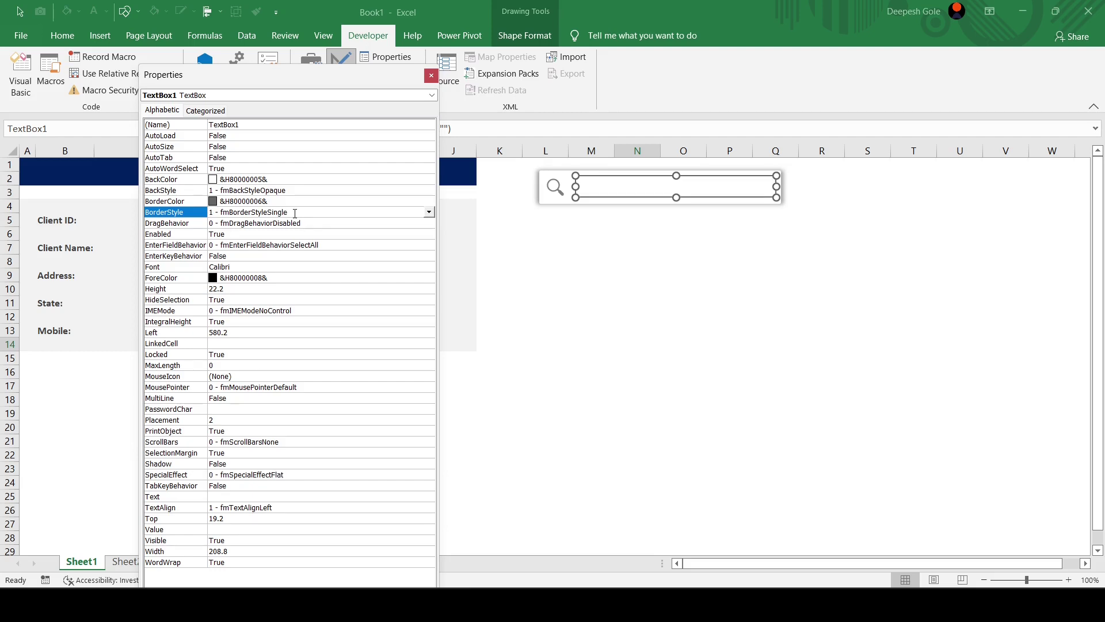
{"action": "double_click", "coordinate": [295, 213]}
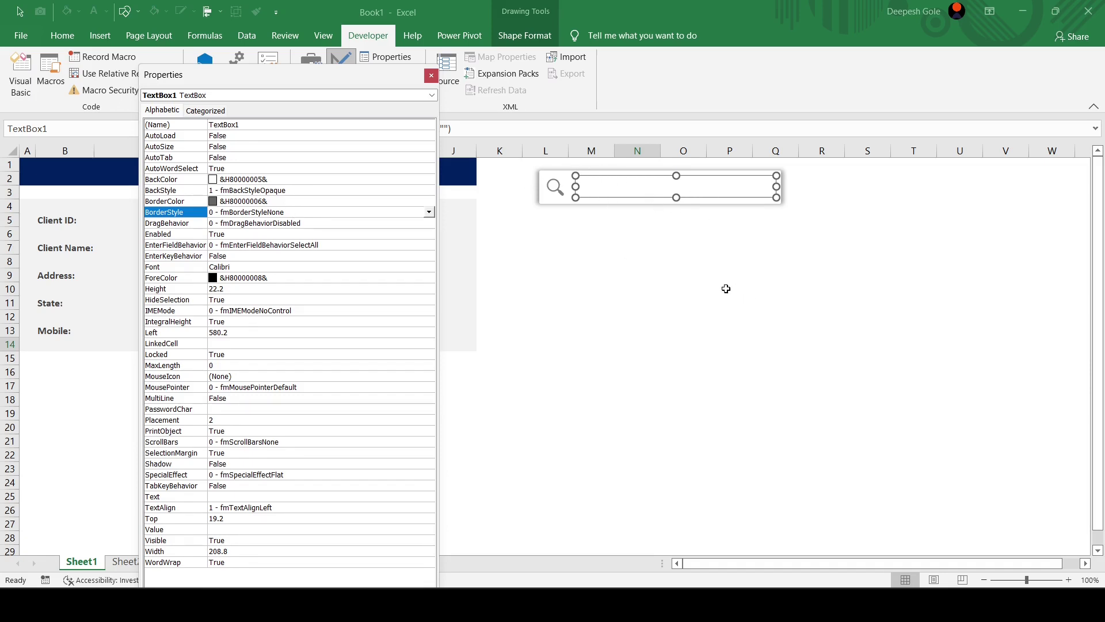
{"action": "left_click", "coordinate": [431, 75]}
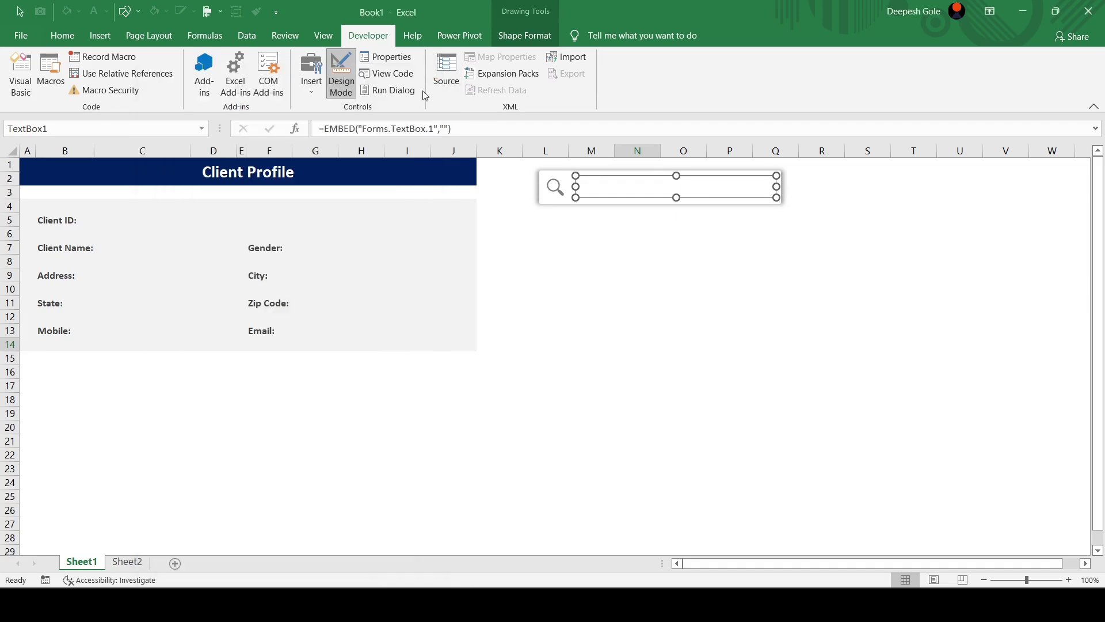
- Leave design mode, type 'jhfjdfjdlj' into the search box as a test, then clear it
{"action": "left_click", "coordinate": [352, 77]}
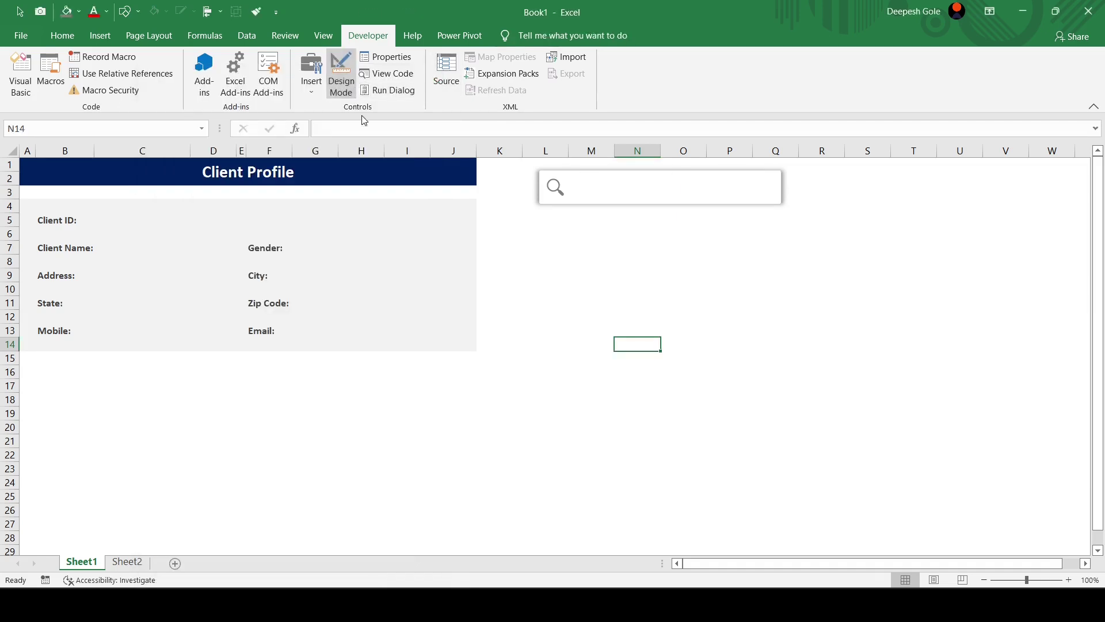
{"action": "left_click", "coordinate": [610, 186]}
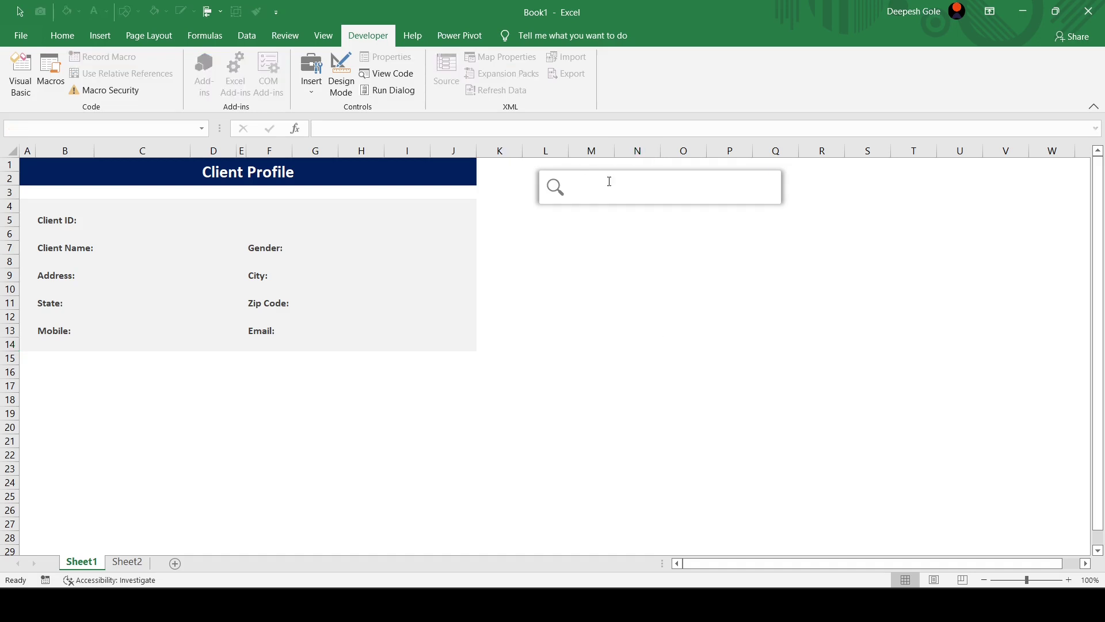
{"action": "type", "text": "jhfjdfjdlj"}
{"action": "double_click", "coordinate": [619, 183]}
{"action": "key", "text": "BackSpace"}
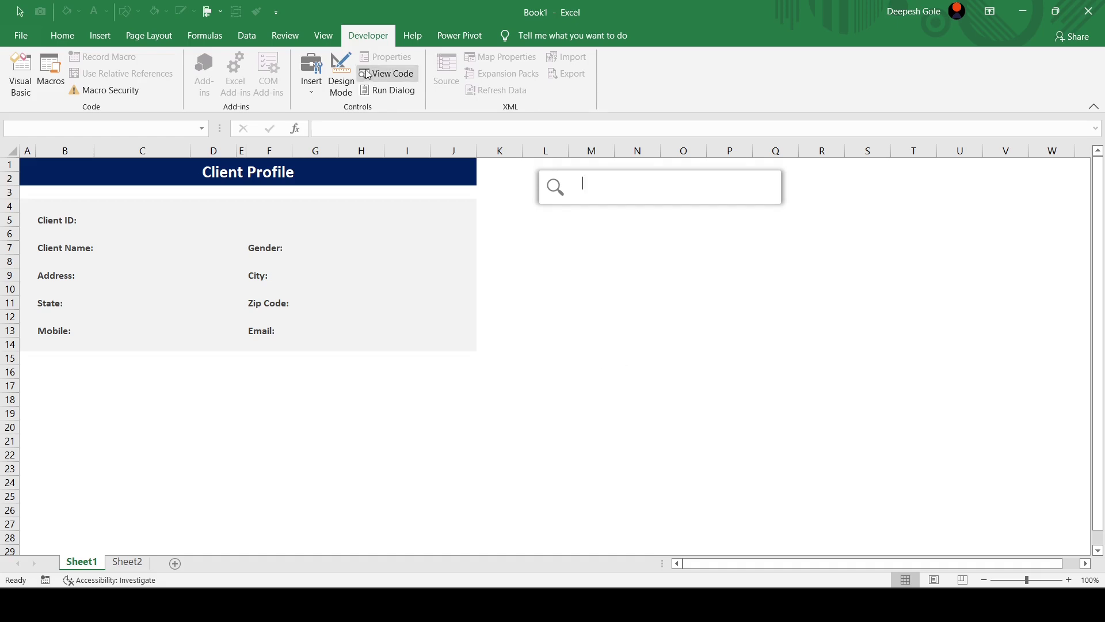
- In design mode, stretch TextBox1's top and bottom edges to a height of 28.2
{"action": "left_click", "coordinate": [338, 70]}
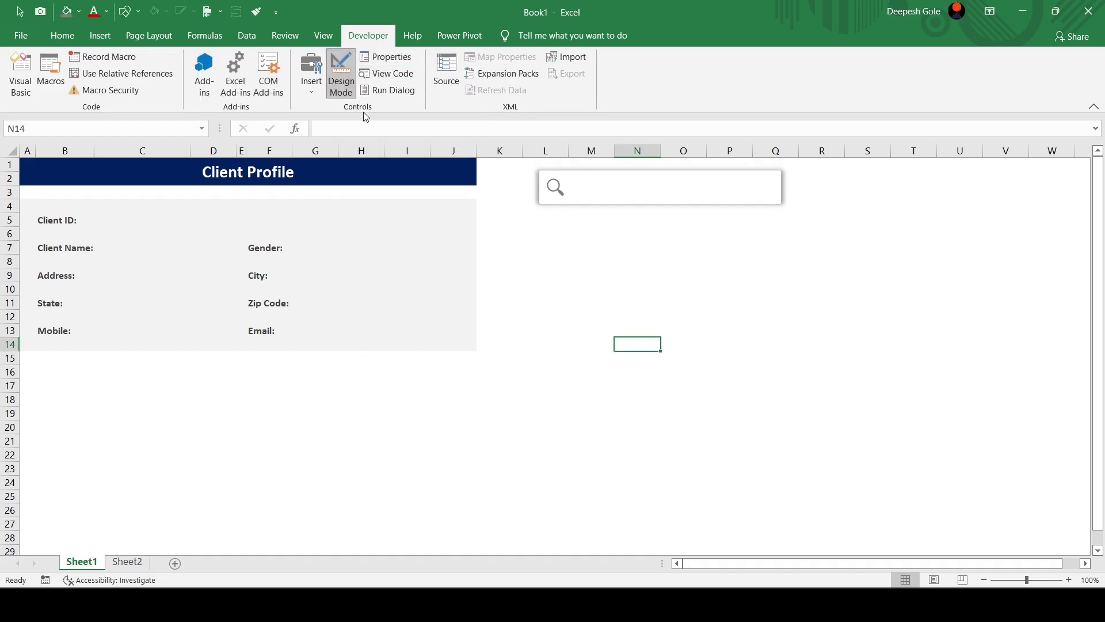
{"action": "left_click", "coordinate": [405, 62]}
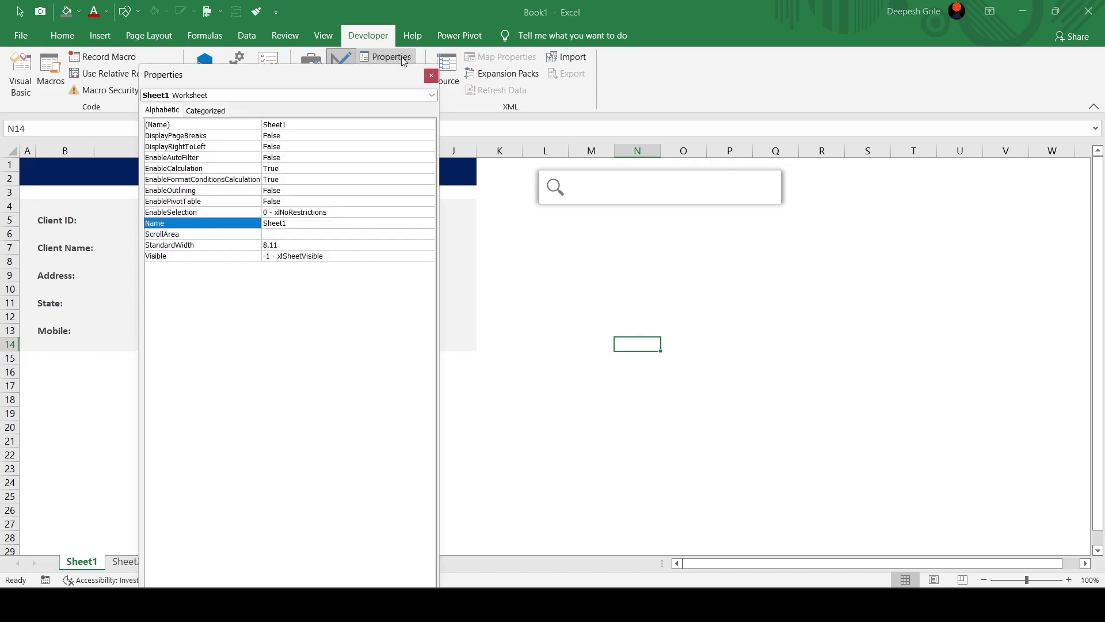
{"action": "left_click", "coordinate": [697, 187]}
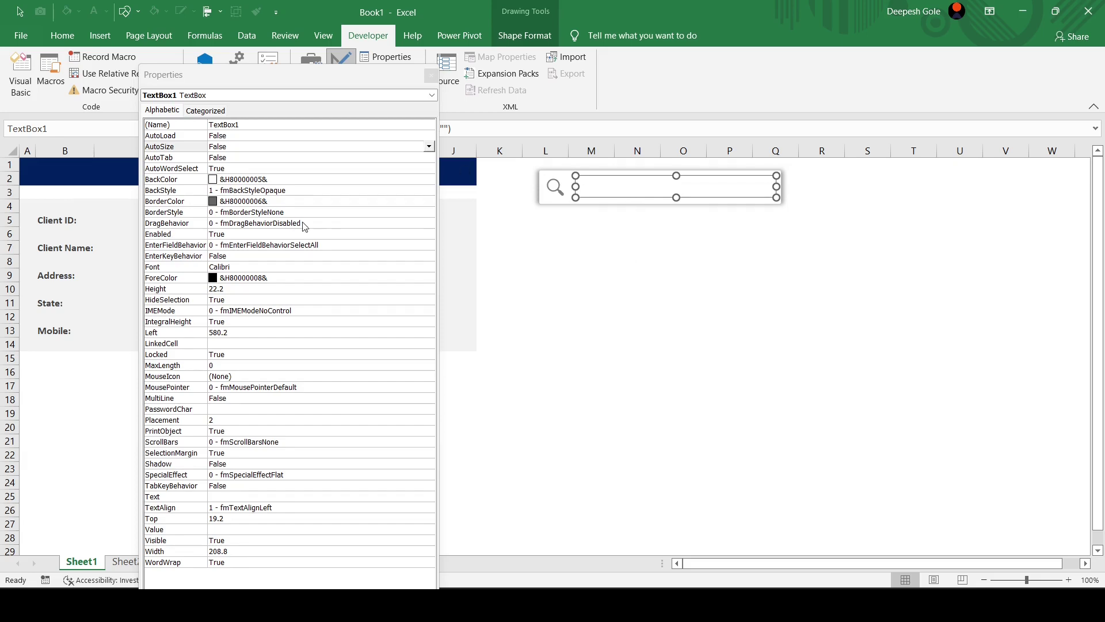
{"action": "left_click", "coordinate": [258, 288]}
{"action": "double_click", "coordinate": [258, 289]}
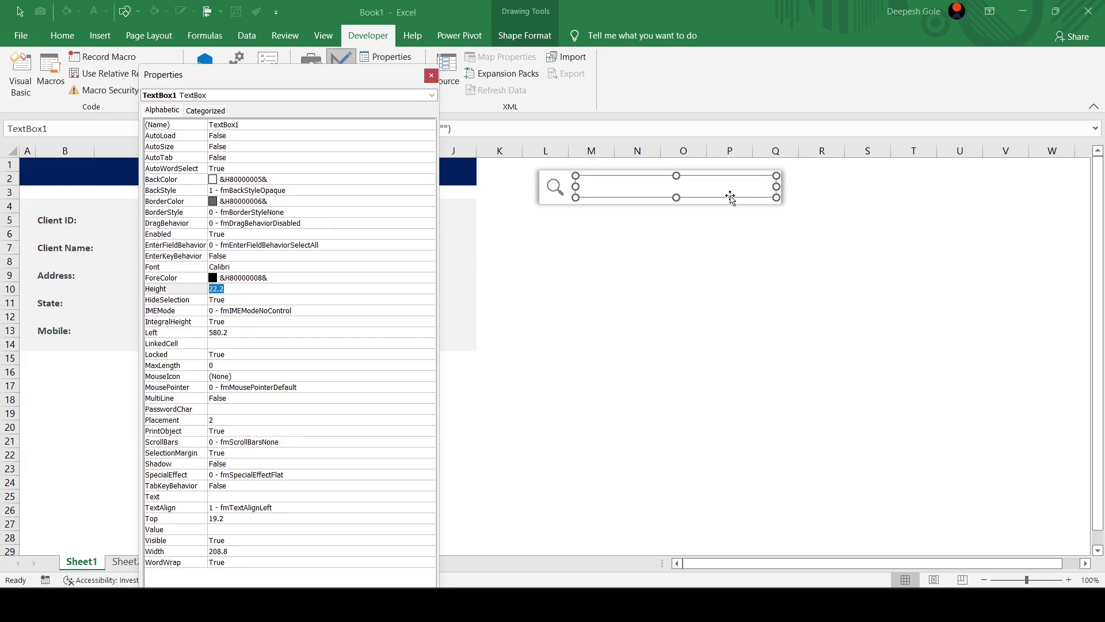
{"action": "left_click", "coordinate": [677, 198]}
{"action": "left_click_drag", "start_coordinate": [677, 198], "coordinate": [677, 199]}
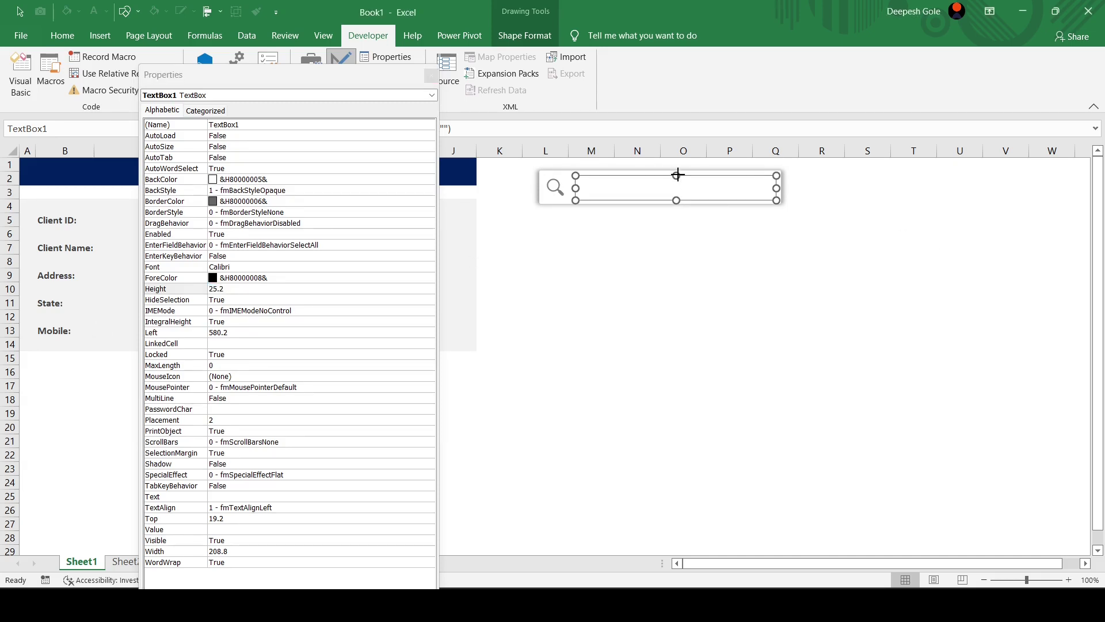
{"action": "left_click_drag", "start_coordinate": [677, 174], "coordinate": [677, 173]}
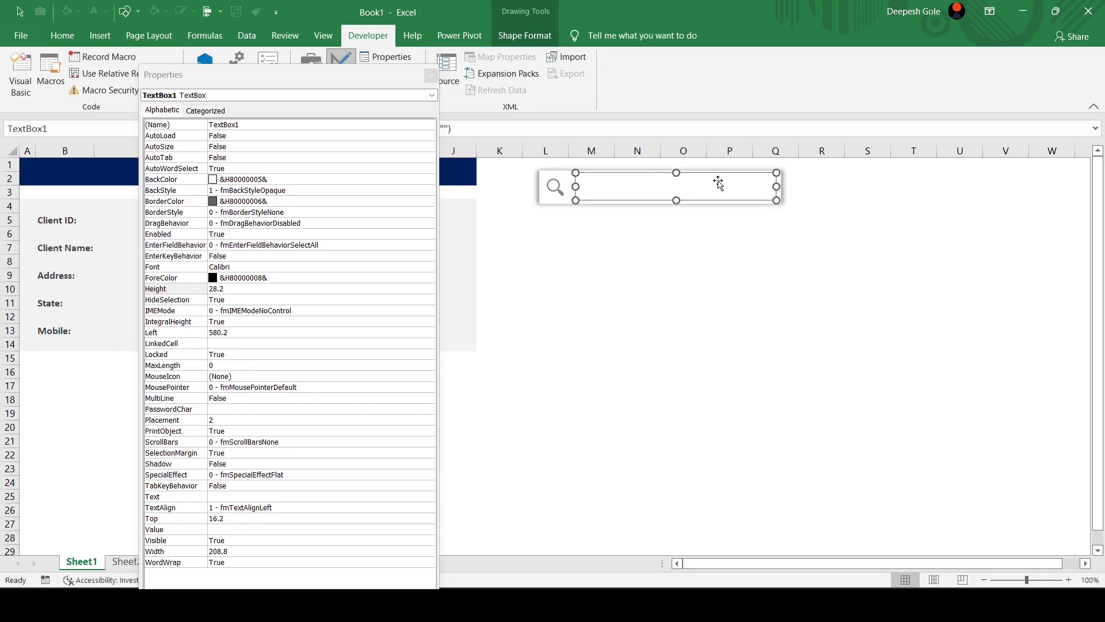
- Align the text box and search-box frame on their middles, then reselect the text box
{"action": "left_click", "coordinate": [541, 203], "text": "ctrl"}
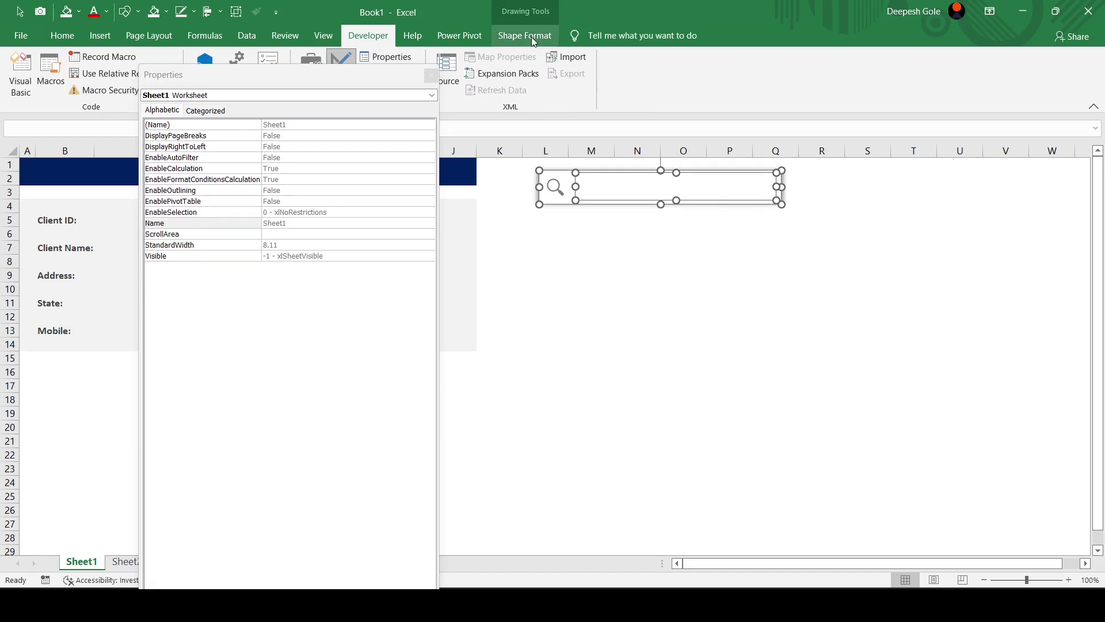
{"action": "left_click", "coordinate": [216, 16]}
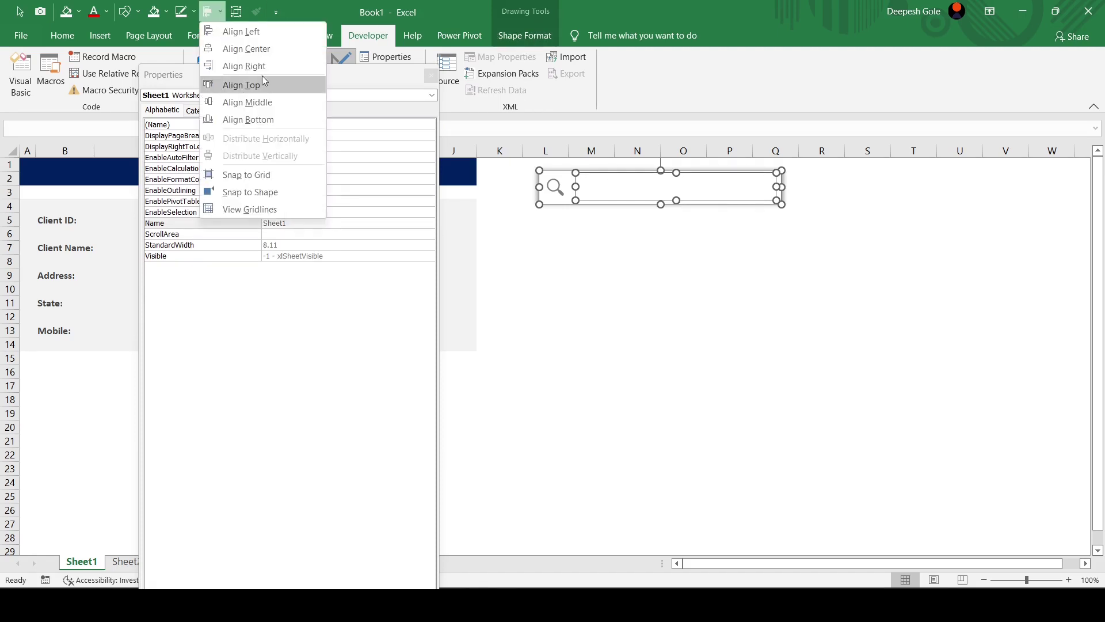
{"action": "left_click", "coordinate": [272, 102]}
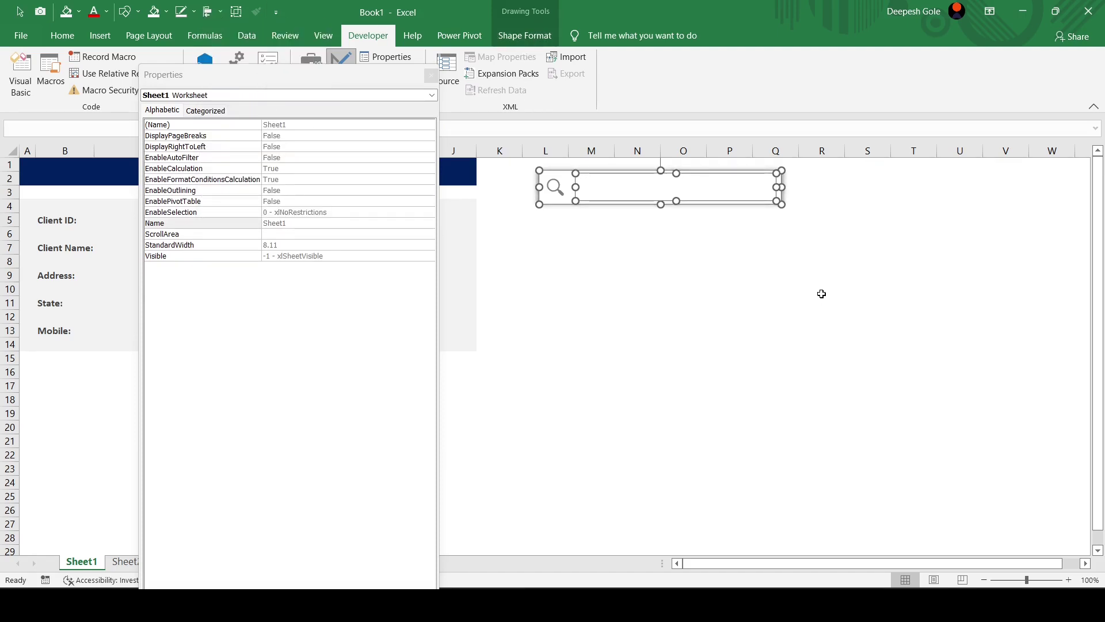
{"action": "left_click", "coordinate": [600, 195]}
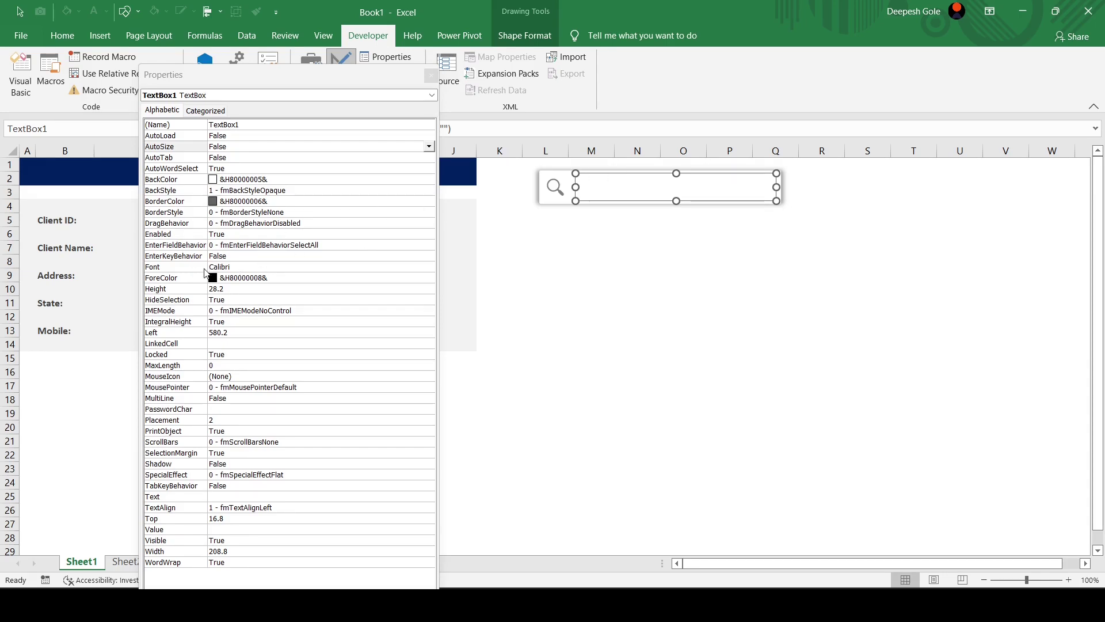
- Set the search text box font to Calibri Regular size 16 and close Properties
{"action": "left_click", "coordinate": [289, 270]}
{"action": "left_click", "coordinate": [428, 267]}
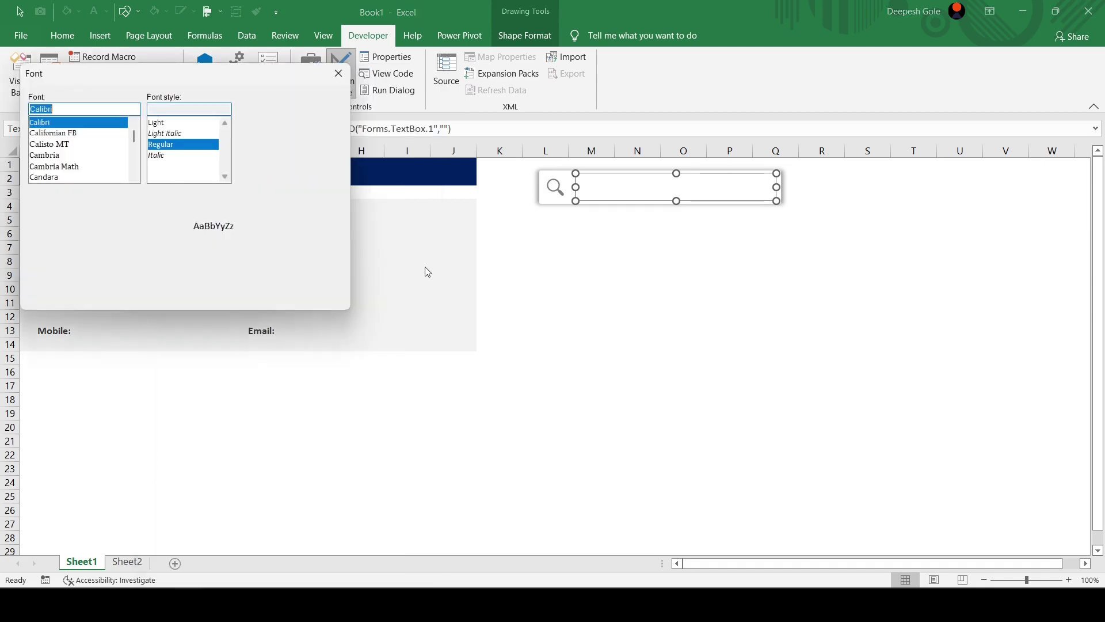
{"action": "left_click", "coordinate": [246, 149]}
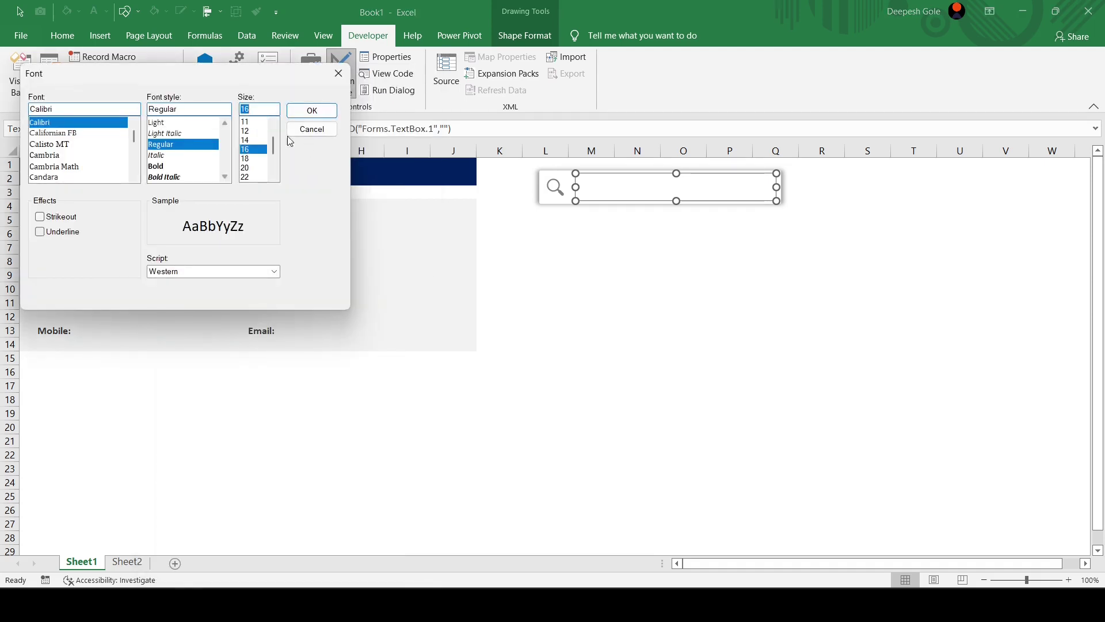
{"action": "left_click", "coordinate": [329, 115]}
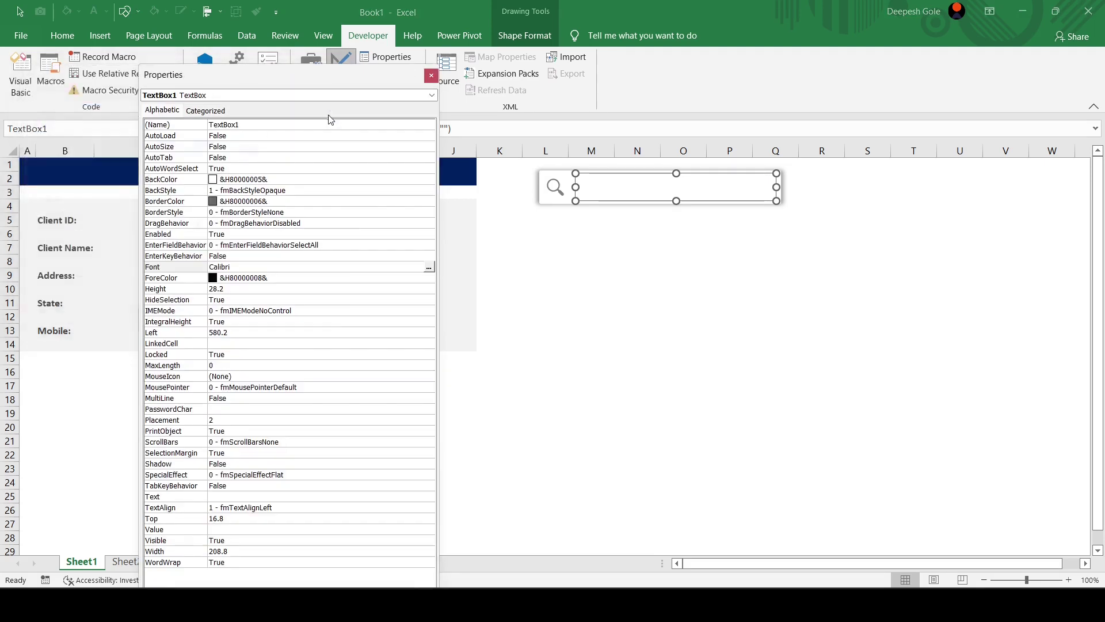
{"action": "left_click", "coordinate": [431, 75]}
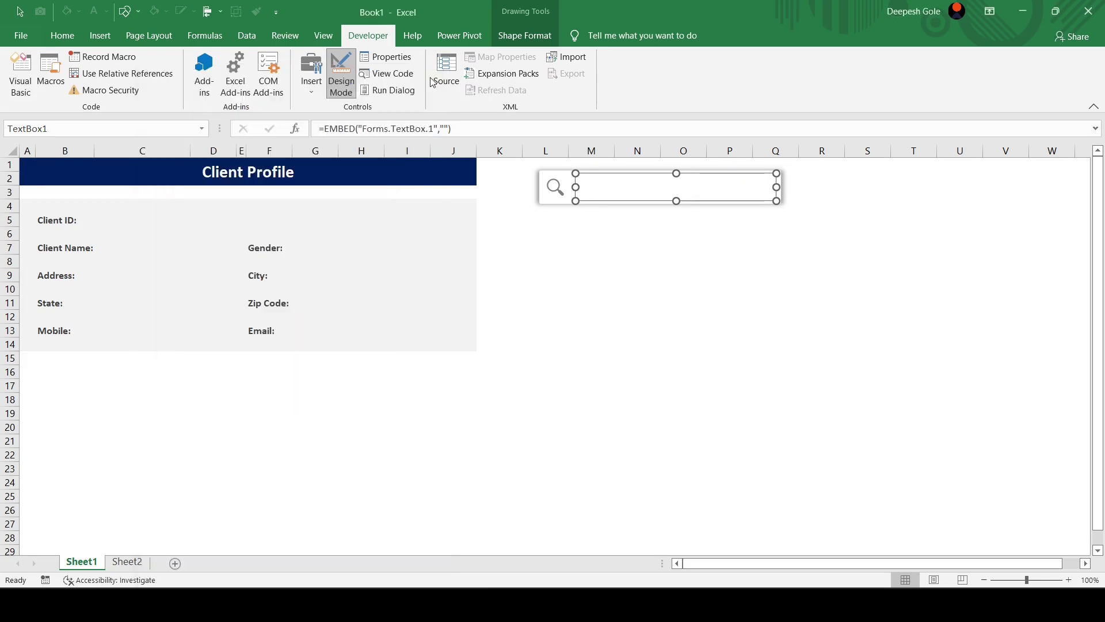
- Exit design mode and test the enlarged search box with 'fdfdfdjjfj', then erase it
{"action": "left_click", "coordinate": [352, 83]}
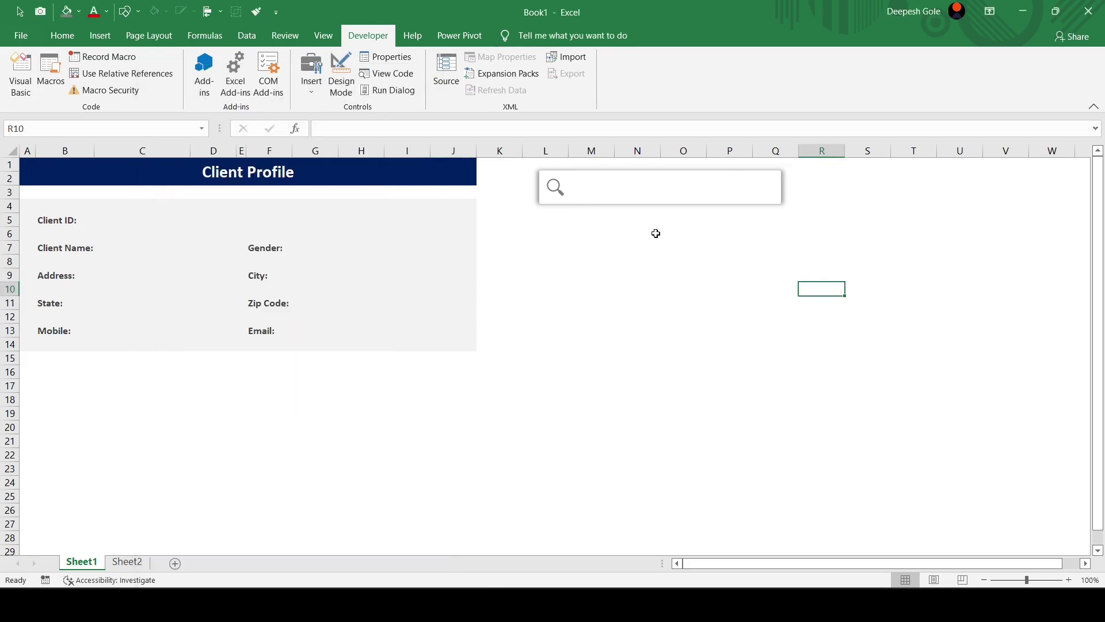
{"action": "left_click", "coordinate": [636, 187]}
{"action": "type", "text": "fdfdfdjjfj"}
{"action": "key", "text": "BackSpace"}
{"action": "key", "text": "BackSpace"}
{"action": "key", "text": "BackSpace"}
{"action": "key", "text": "BackSpace"}
{"action": "key", "text": "BackSpace"}
{"action": "key", "text": "BackSpace"}
{"action": "key", "text": "BackSpace"}
{"action": "key", "text": "BackSpace"}
{"action": "key", "text": "BackSpace"}
{"action": "key", "text": "BackSpace"}
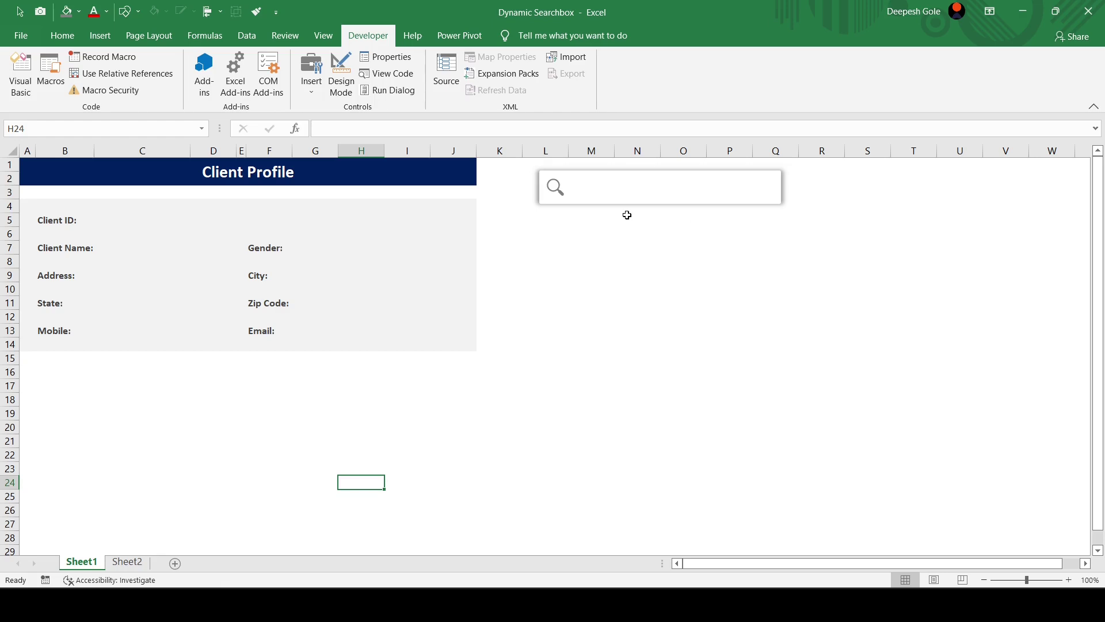
- Open the sheet's VBA code and highlight the TextBox1_Change procedure to review it
{"action": "left_click", "coordinate": [22, 81]}
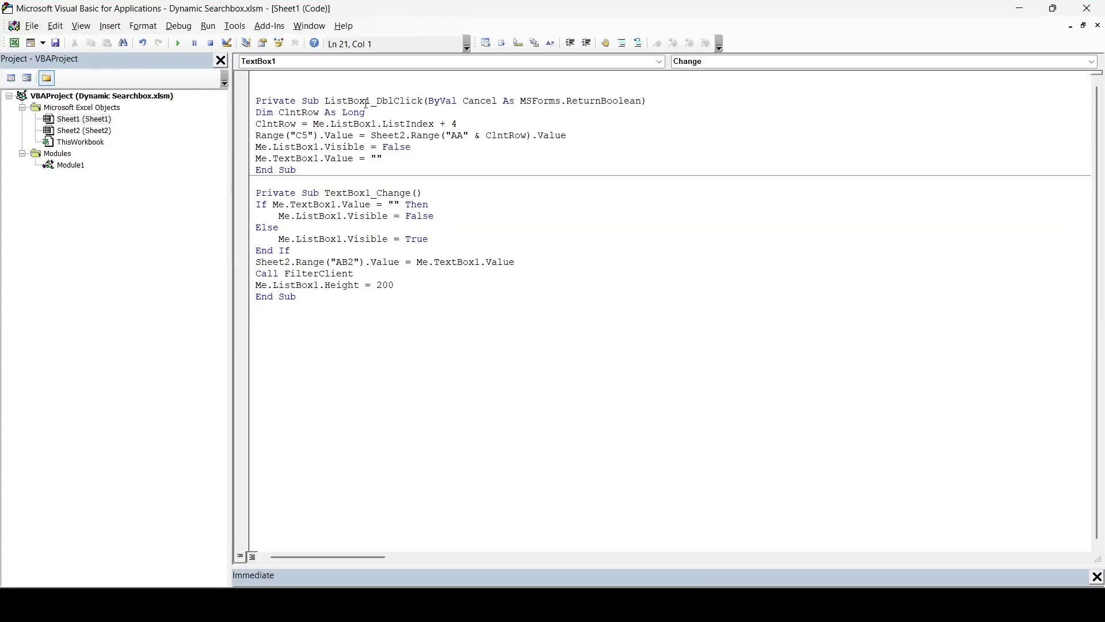
{"action": "left_click_drag", "start_coordinate": [257, 192], "coordinate": [493, 341]}
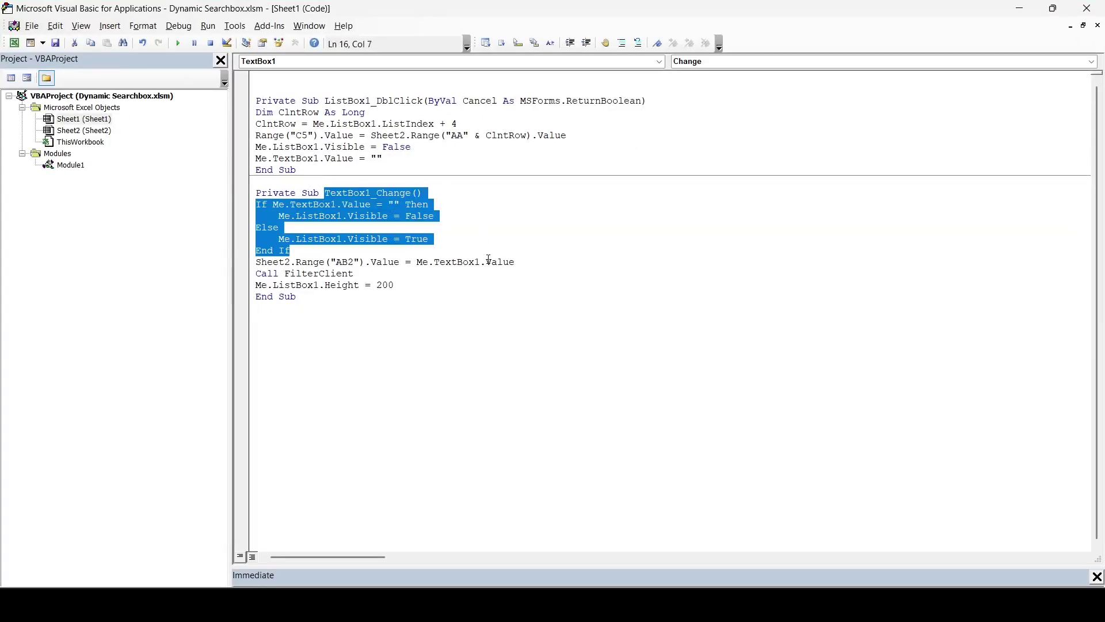
{"action": "left_click", "coordinate": [420, 343]}
{"action": "left_click_drag", "start_coordinate": [420, 342], "coordinate": [257, 193]}
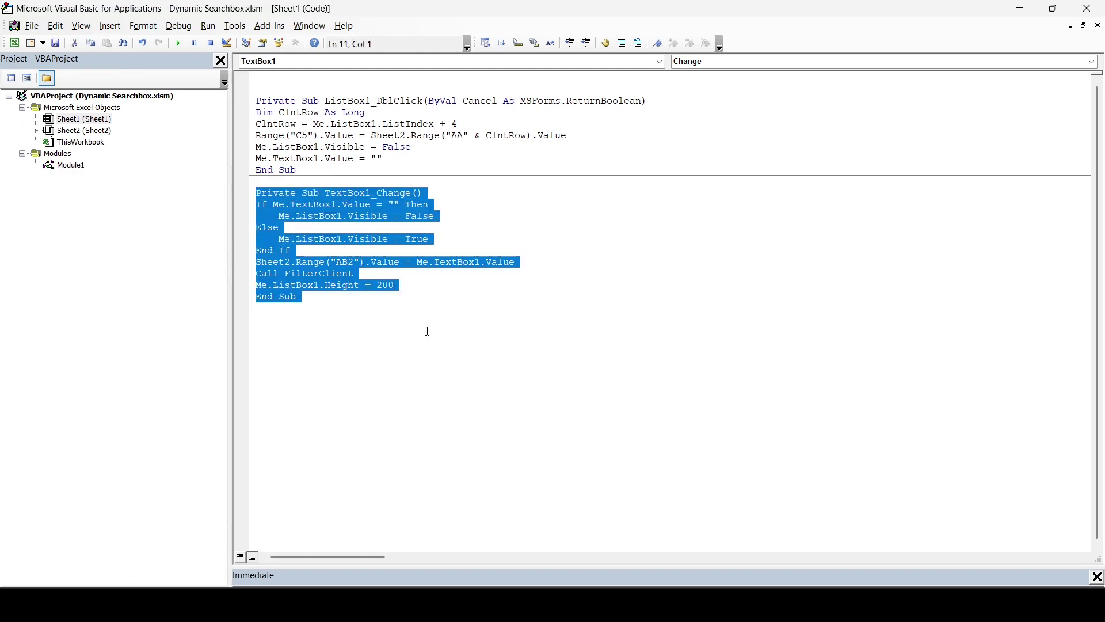
{"action": "left_click", "coordinate": [384, 336]}
{"action": "left_click_drag", "start_coordinate": [426, 332], "coordinate": [257, 193]}
- Review Module1's FilterClient procedure, then close the VBA editor and return to the sheet
{"action": "double_click", "coordinate": [71, 166]}
{"action": "left_click", "coordinate": [465, 188]}
{"action": "left_click_drag", "start_coordinate": [511, 188], "coordinate": [256, 77]}
{"action": "left_click", "coordinate": [331, 210]}
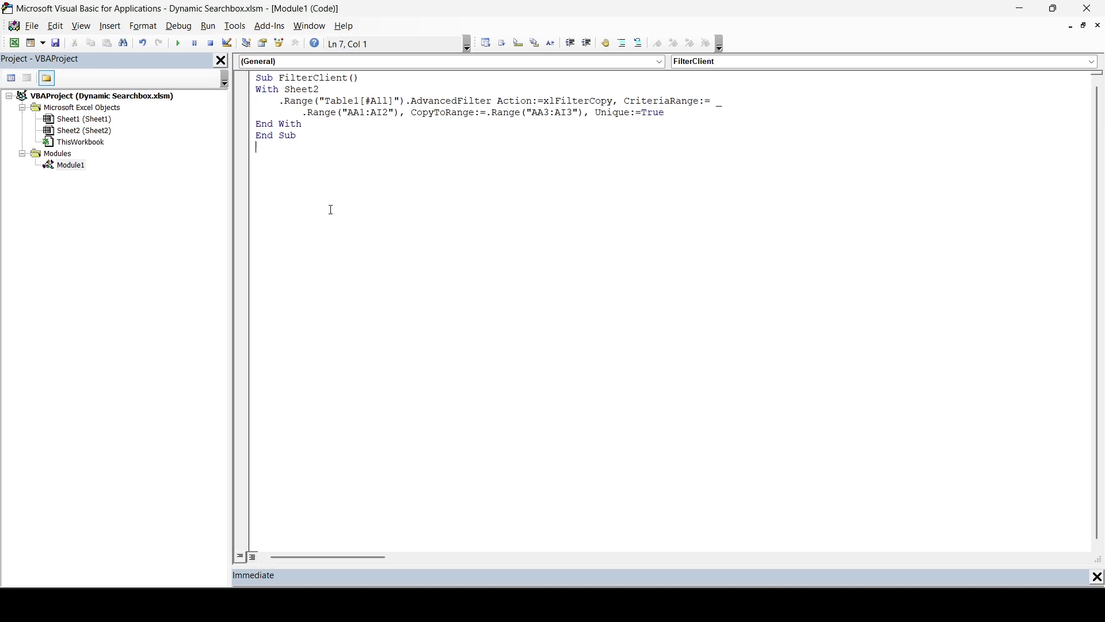
{"action": "left_click_drag", "start_coordinate": [398, 149], "coordinate": [256, 78]}
{"action": "left_click", "coordinate": [461, 248]}
{"action": "left_click", "coordinate": [1087, 8]}
{"action": "left_click", "coordinate": [720, 314]}
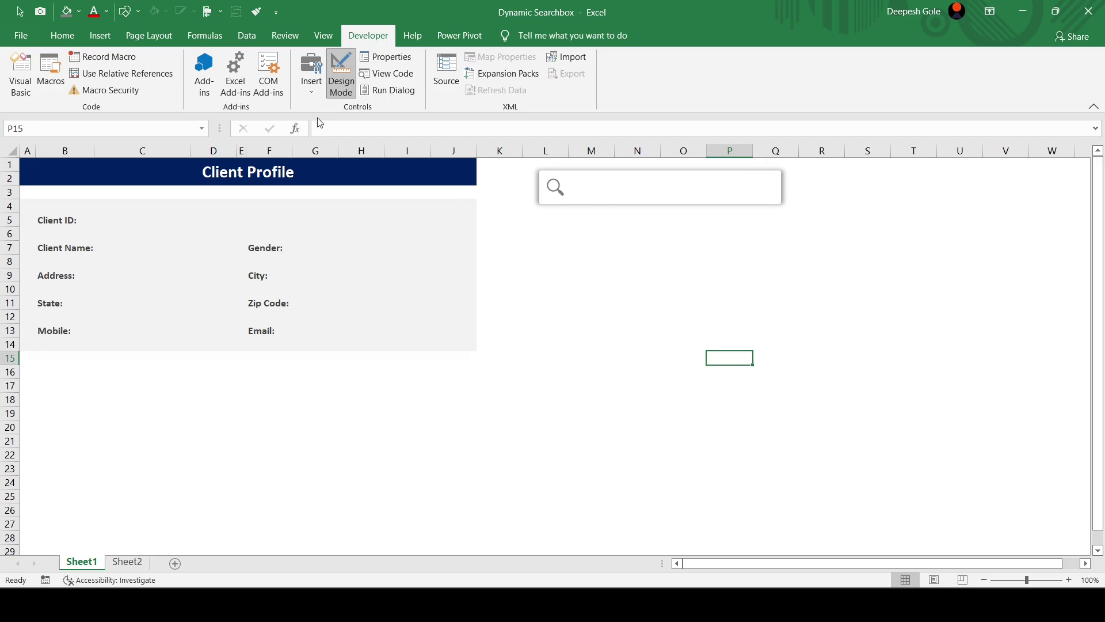
- Draw ActiveX ListBox1 below the search box, spanning roughly rows 5 to 22
{"action": "left_click", "coordinate": [312, 93]}
{"action": "left_click", "coordinate": [305, 92]}
{"action": "left_click", "coordinate": [310, 92]}
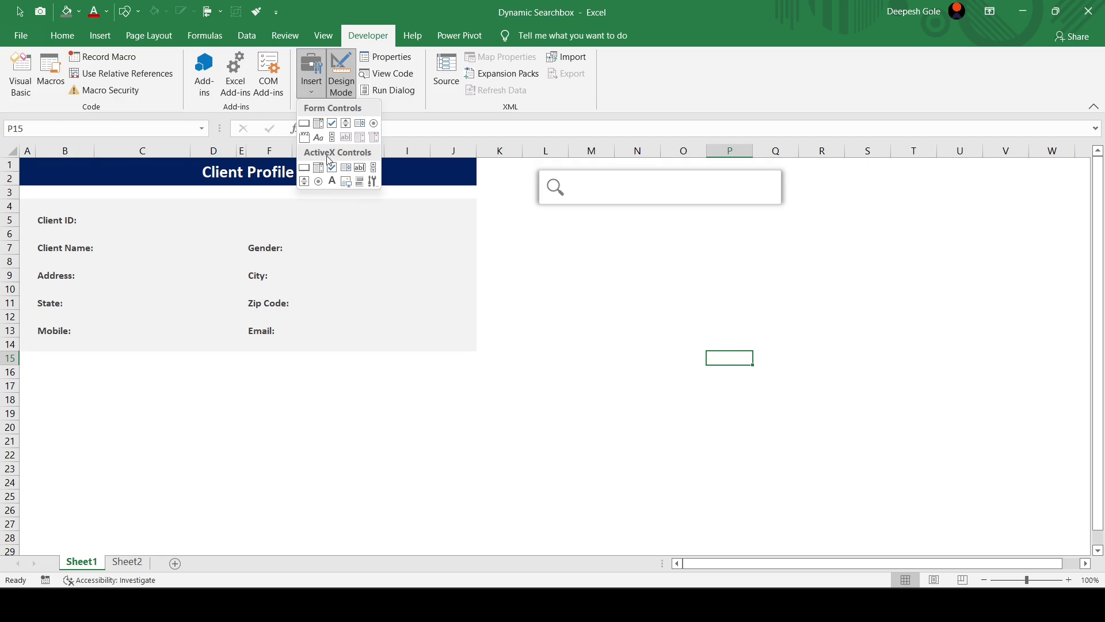
{"action": "left_click", "coordinate": [350, 173]}
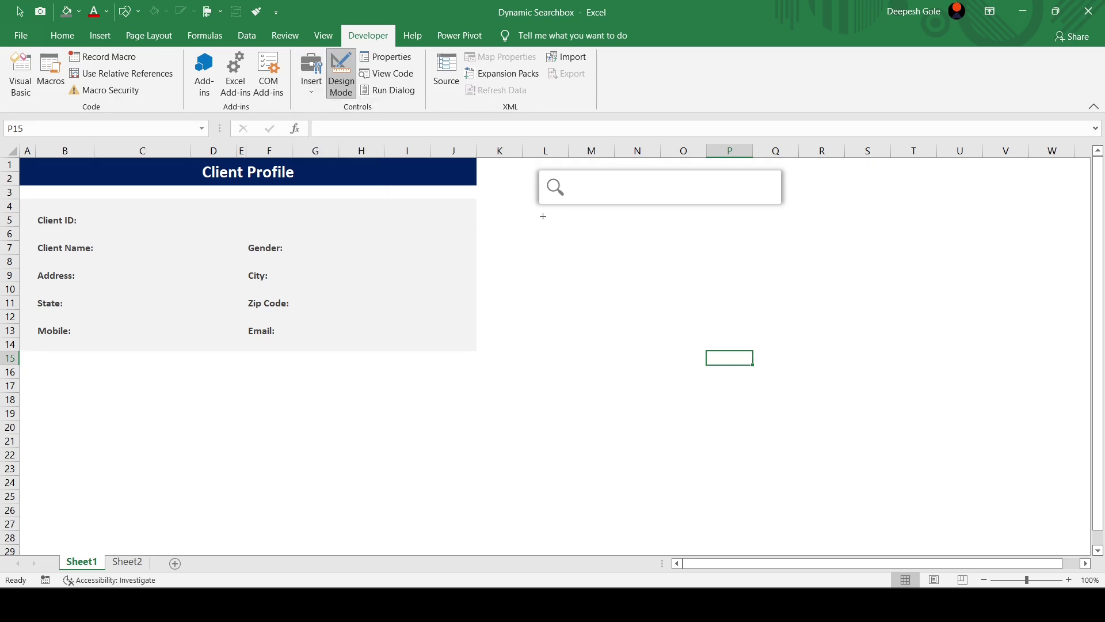
{"action": "left_click_drag", "start_coordinate": [541, 215], "coordinate": [784, 463]}
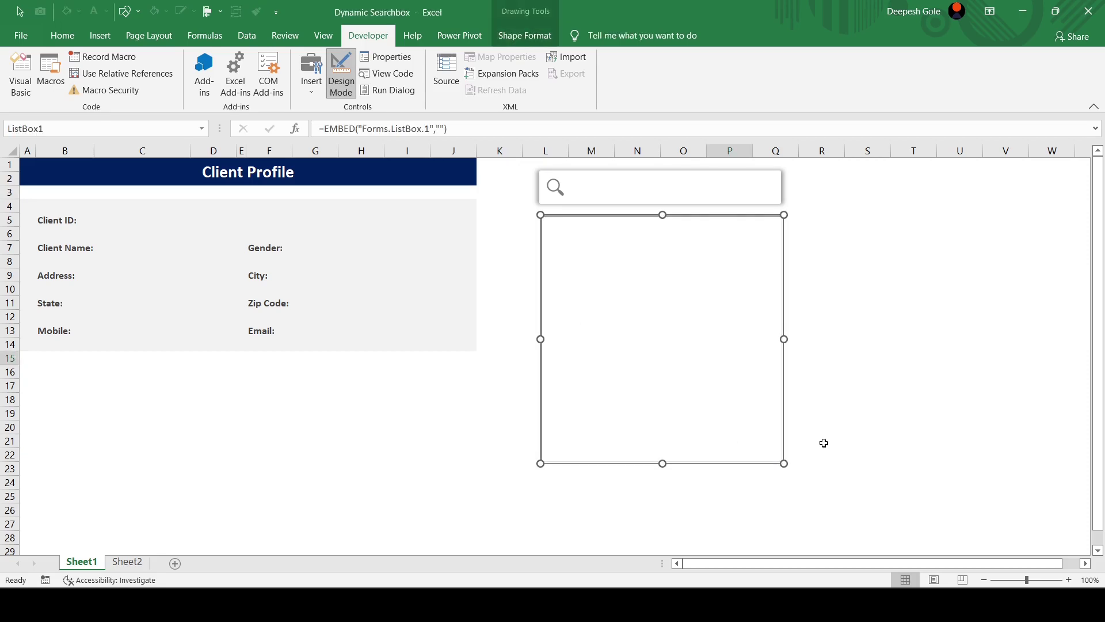
- Give ListBox1 an fmBorderStyleSingle border and Calibri font, then close Properties
{"action": "left_click", "coordinate": [385, 57]}
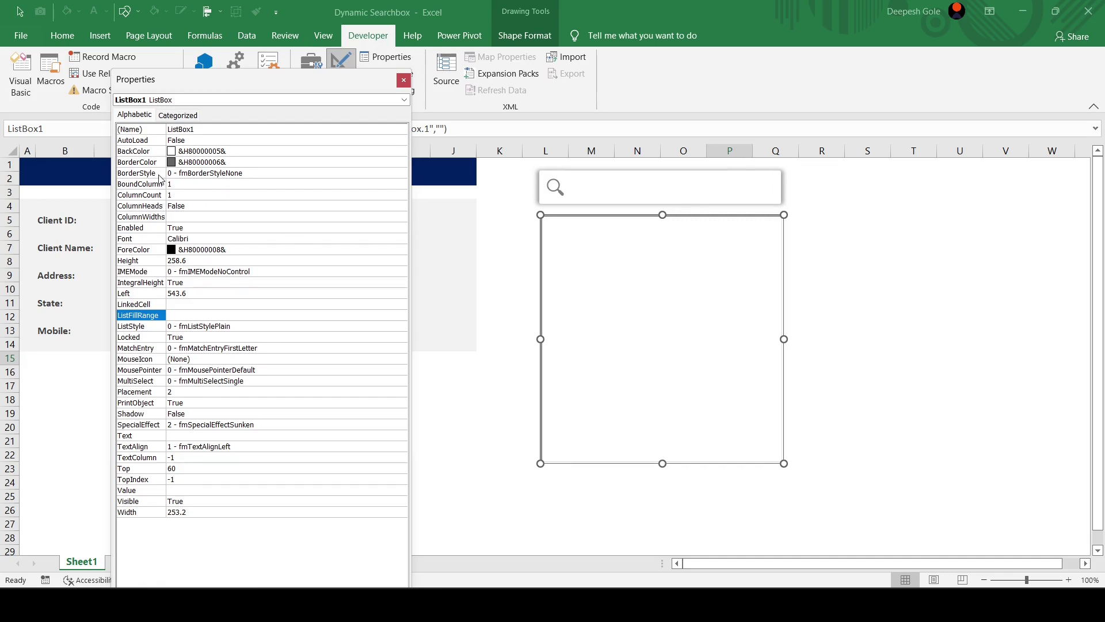
{"action": "double_click", "coordinate": [264, 173]}
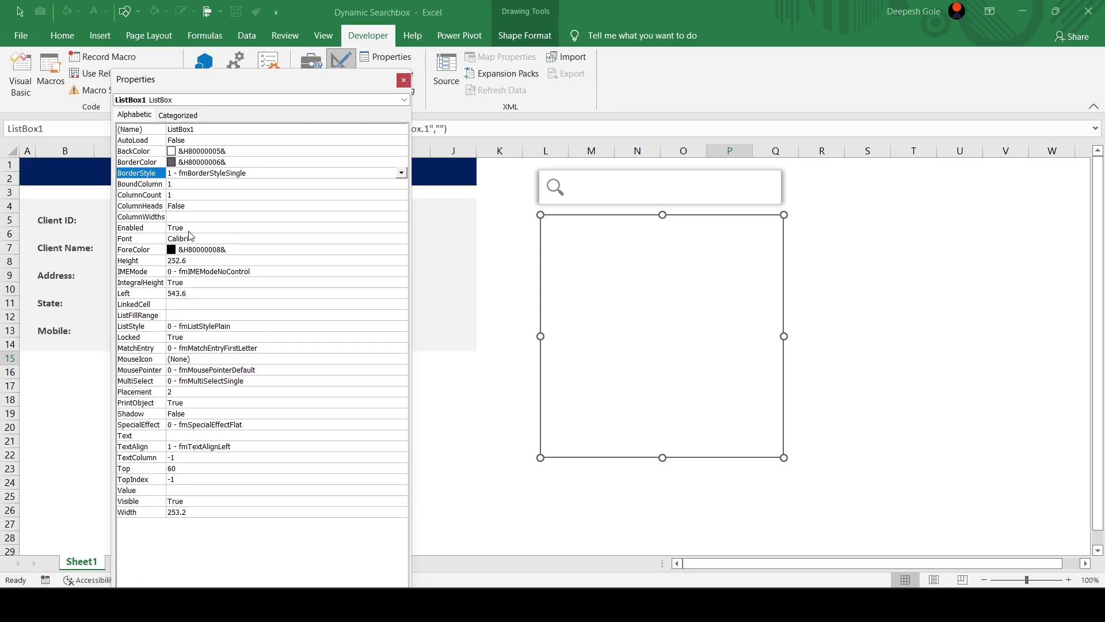
{"action": "left_click", "coordinate": [199, 241]}
{"action": "left_click", "coordinate": [401, 240]}
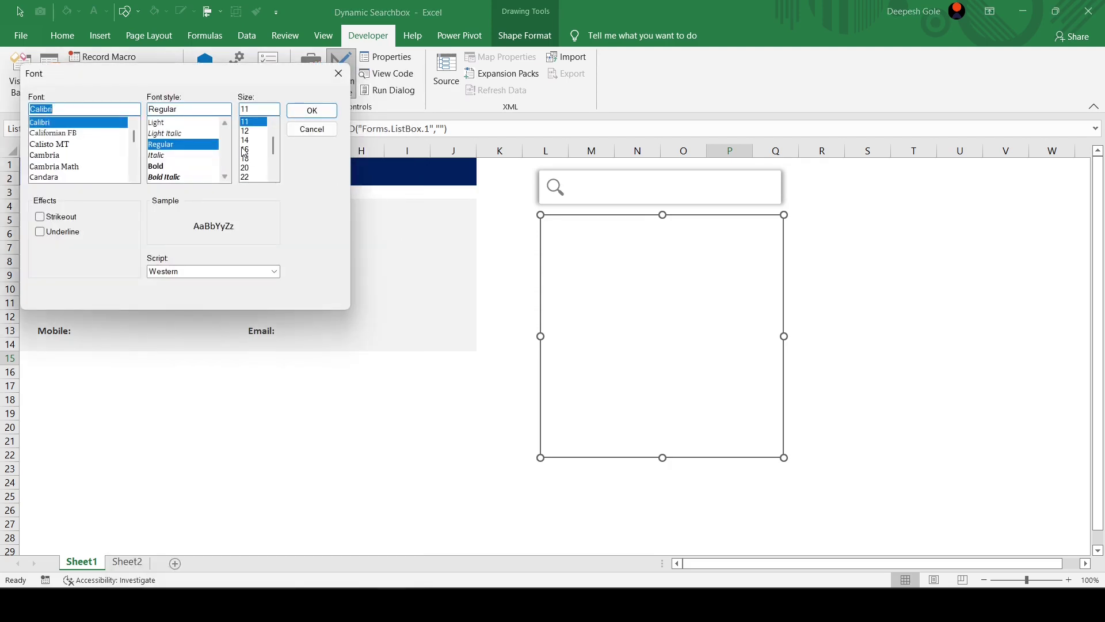
{"action": "left_click", "coordinate": [338, 113]}
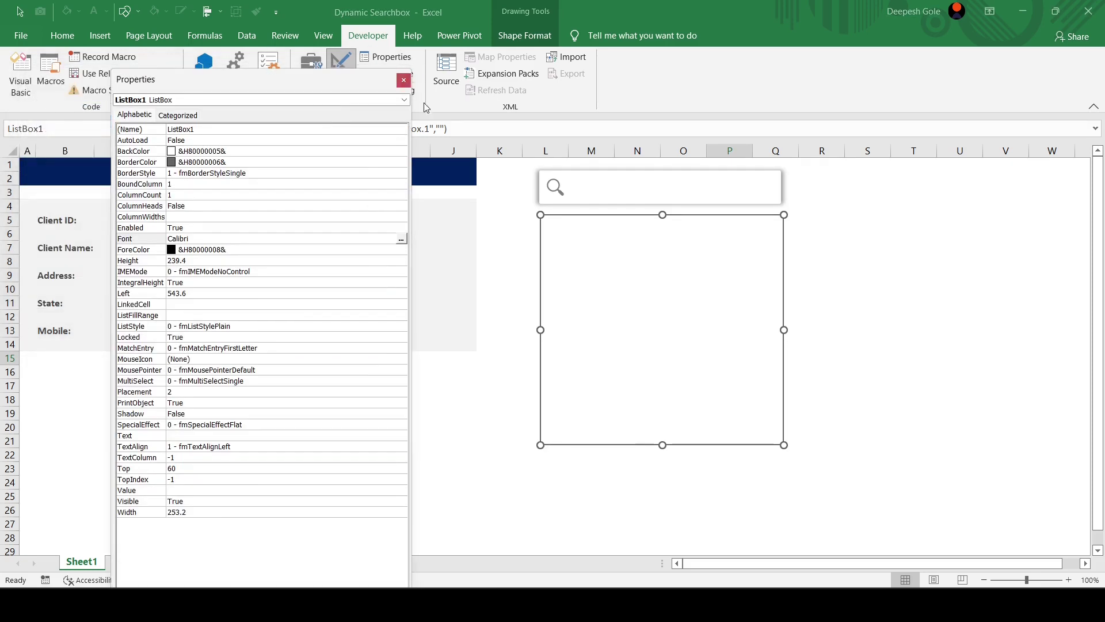
{"action": "left_click", "coordinate": [404, 83]}
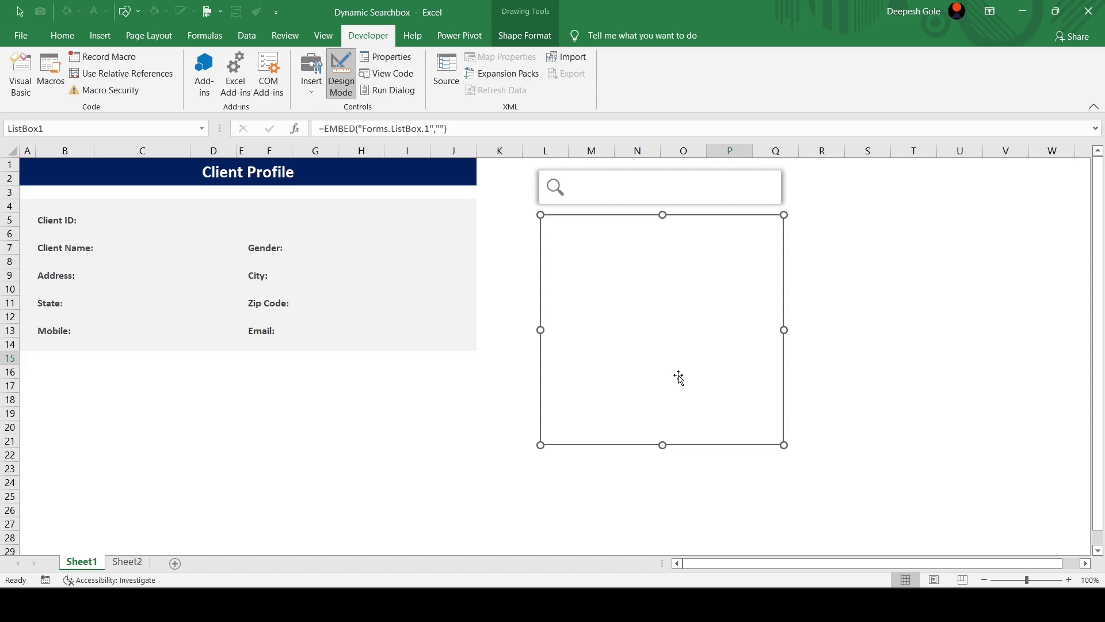
- On Sheet2, select the client names in AB4:AB21 and switch to the Formulas ribbon
{"action": "left_click", "coordinate": [128, 561]}
{"action": "left_click", "coordinate": [543, 317]}
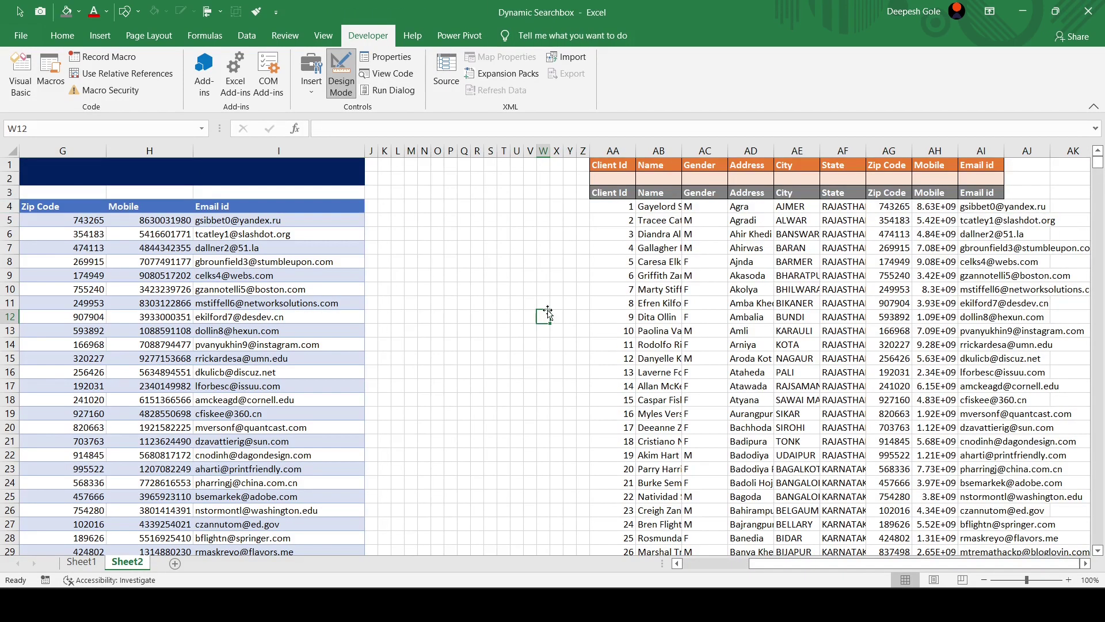
{"action": "left_click_drag", "start_coordinate": [743, 210], "coordinate": [770, 419]}
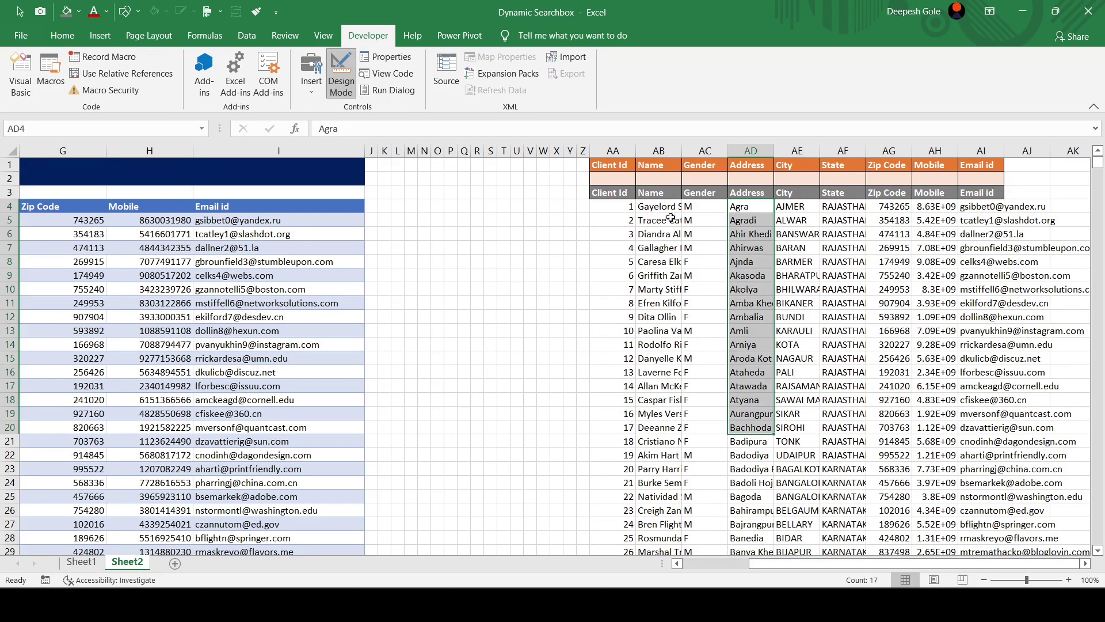
{"action": "left_click_drag", "start_coordinate": [659, 206], "coordinate": [660, 439]}
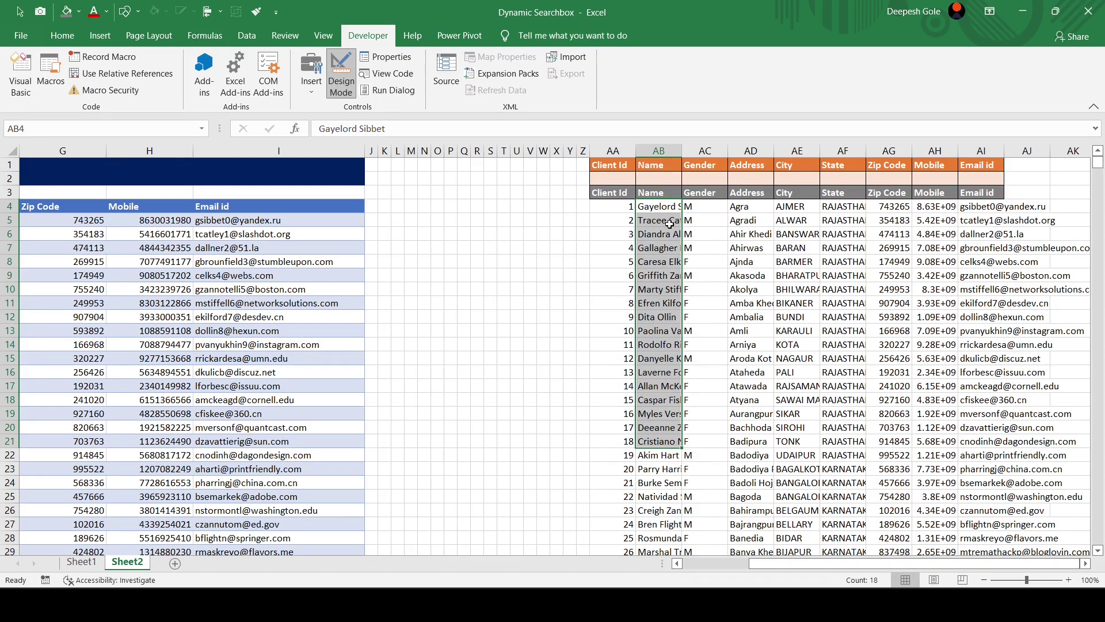
{"action": "left_click", "coordinate": [204, 36]}
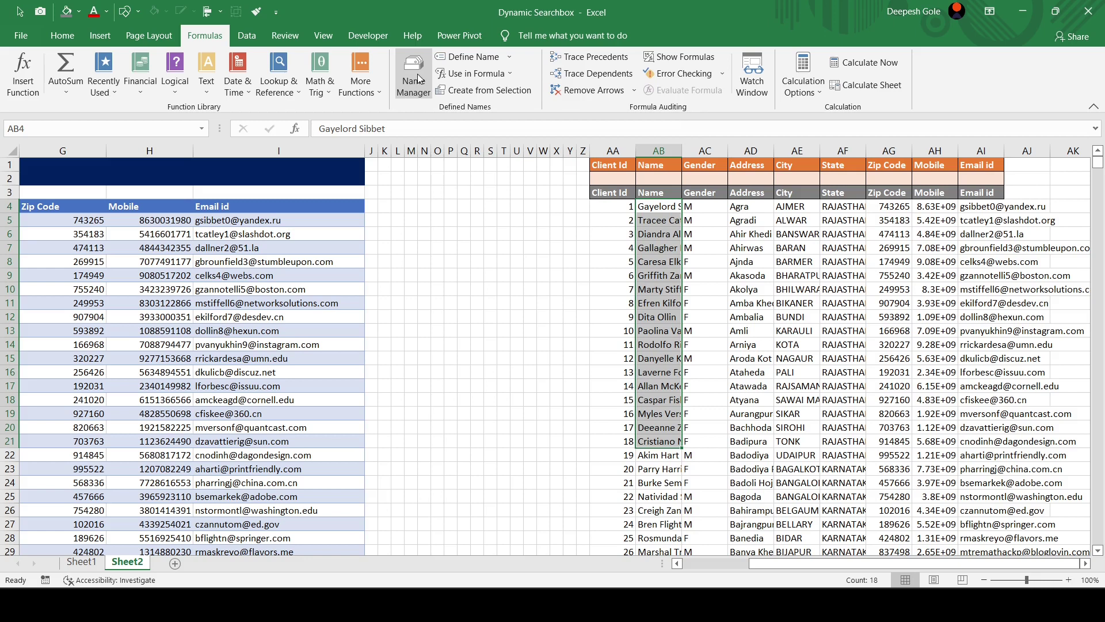
- In Name Manager, create the name ClientList referring to =Sheet2!$AB$4:$AB$9999
{"action": "left_click", "coordinate": [414, 75]}
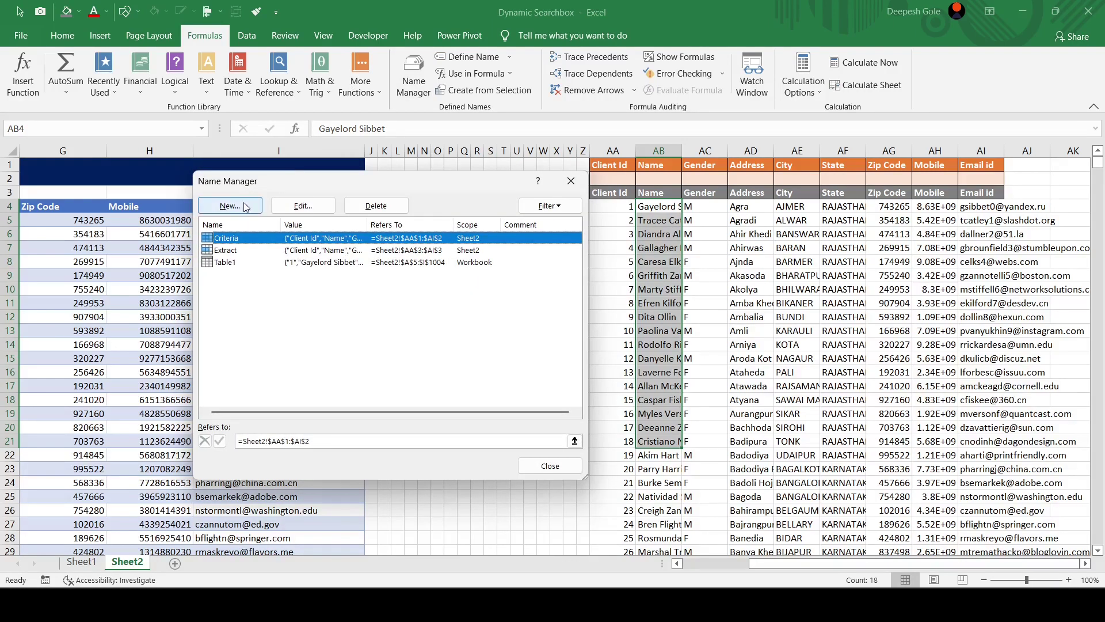
{"action": "left_click", "coordinate": [233, 208]}
{"action": "left_click_drag", "start_coordinate": [373, 259], "coordinate": [370, 216]}
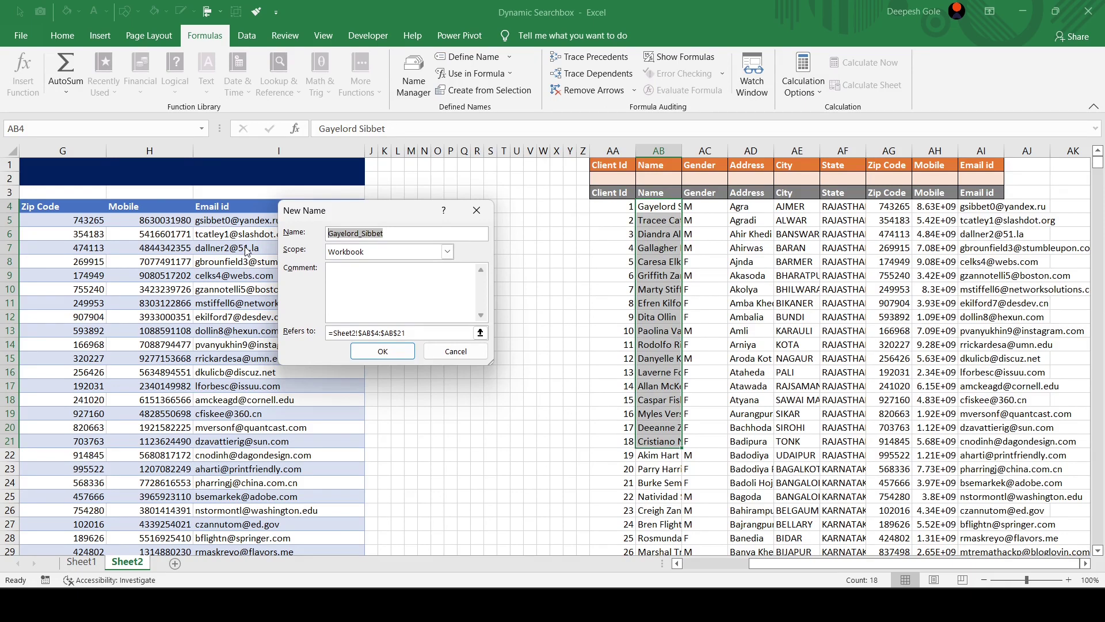
{"action": "type", "text": "ClientLis"}
{"action": "type", "text": "t"}
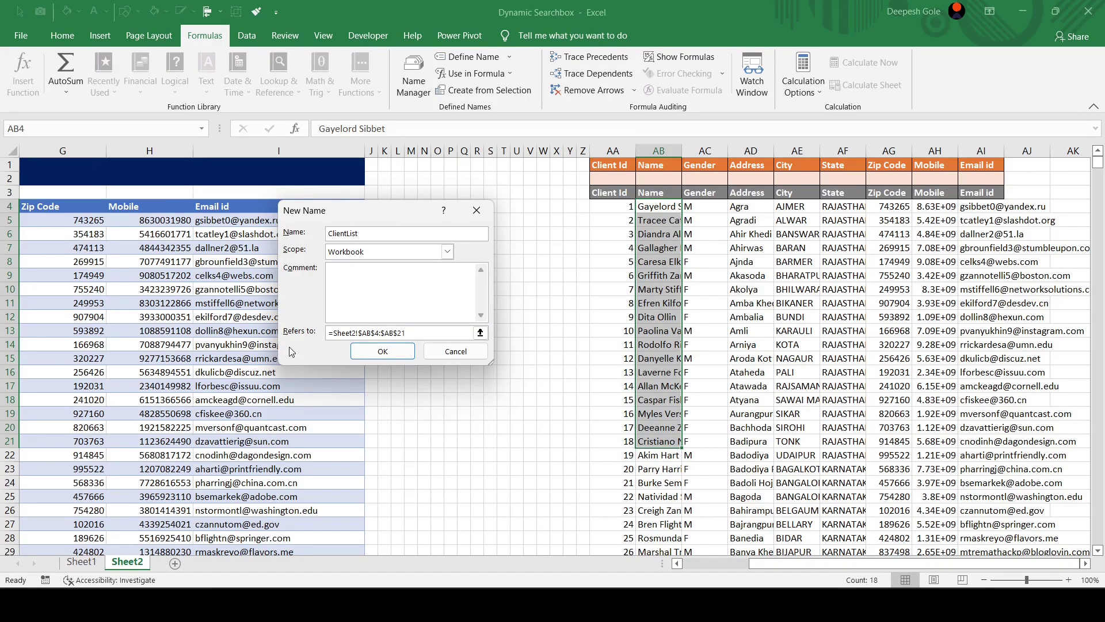
{"action": "left_click", "coordinate": [420, 332]}
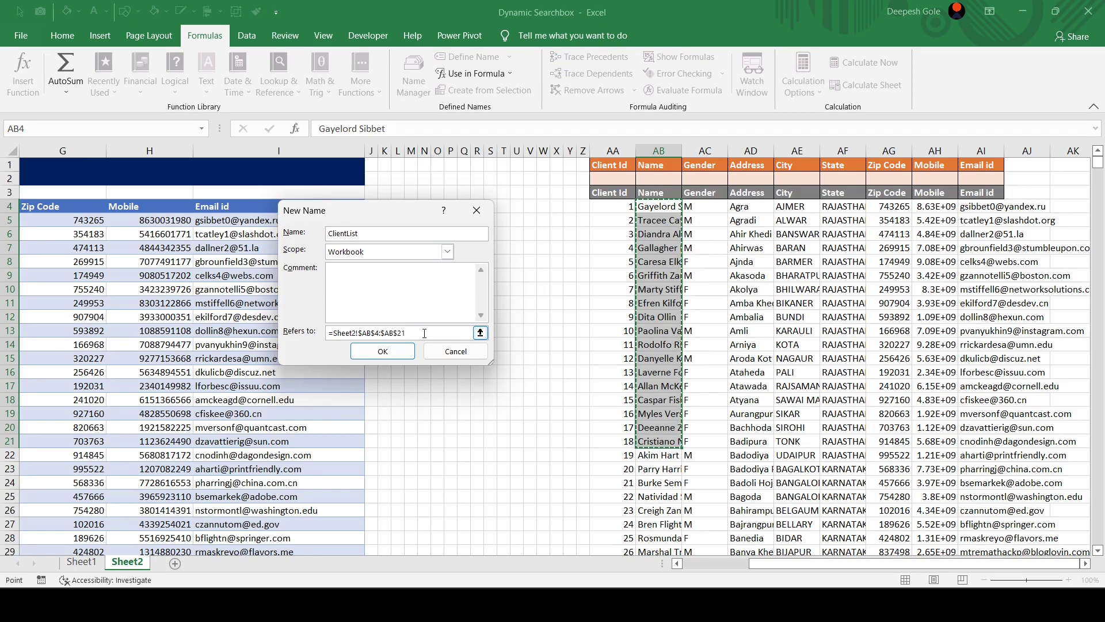
{"action": "key", "text": "BackSpace"}
{"action": "key", "text": "BackSpace"}
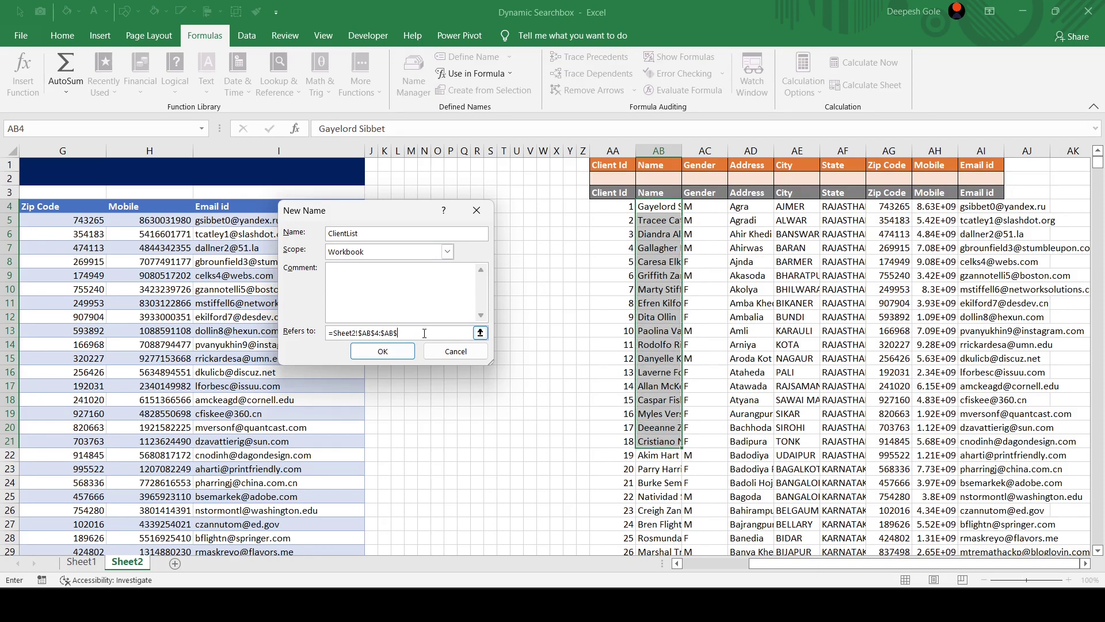
{"action": "type", "text": "9999"}
{"action": "left_click", "coordinate": [399, 355]}
{"action": "left_click", "coordinate": [547, 423]}
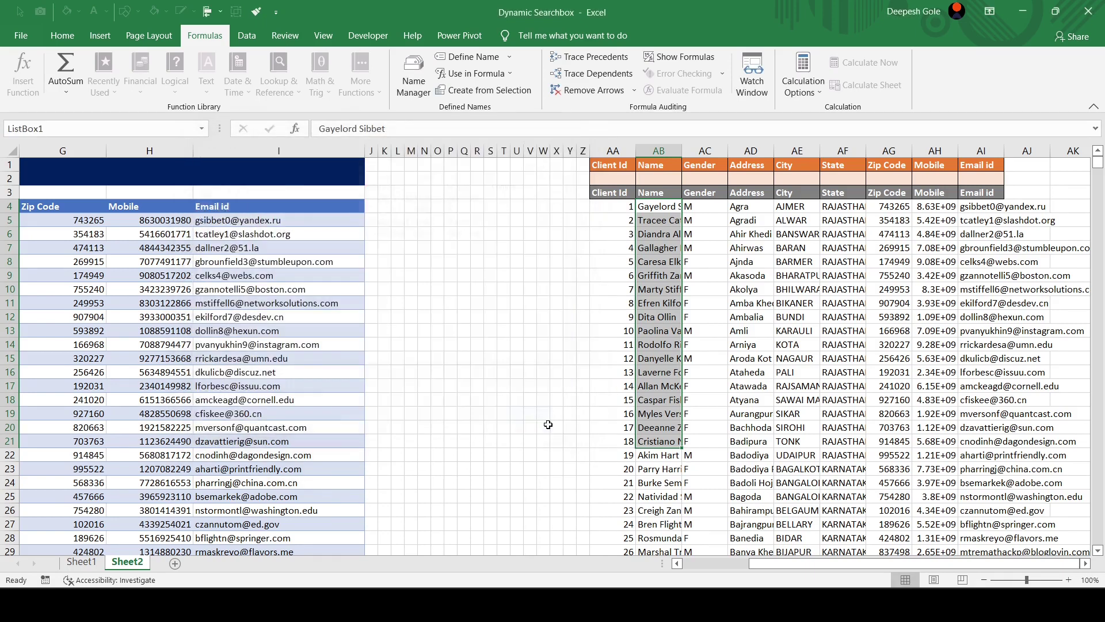
- On the Client Profile sheet, set ListBox1's ListFillRange property to ClientList
{"action": "left_click", "coordinate": [81, 562]}
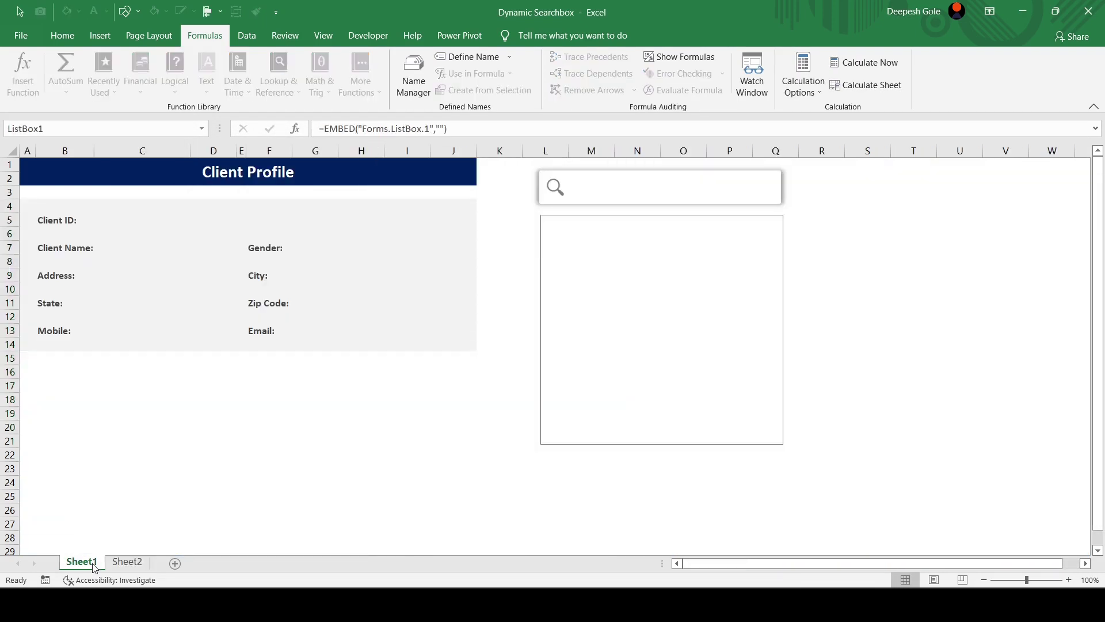
{"action": "left_click", "coordinate": [647, 265]}
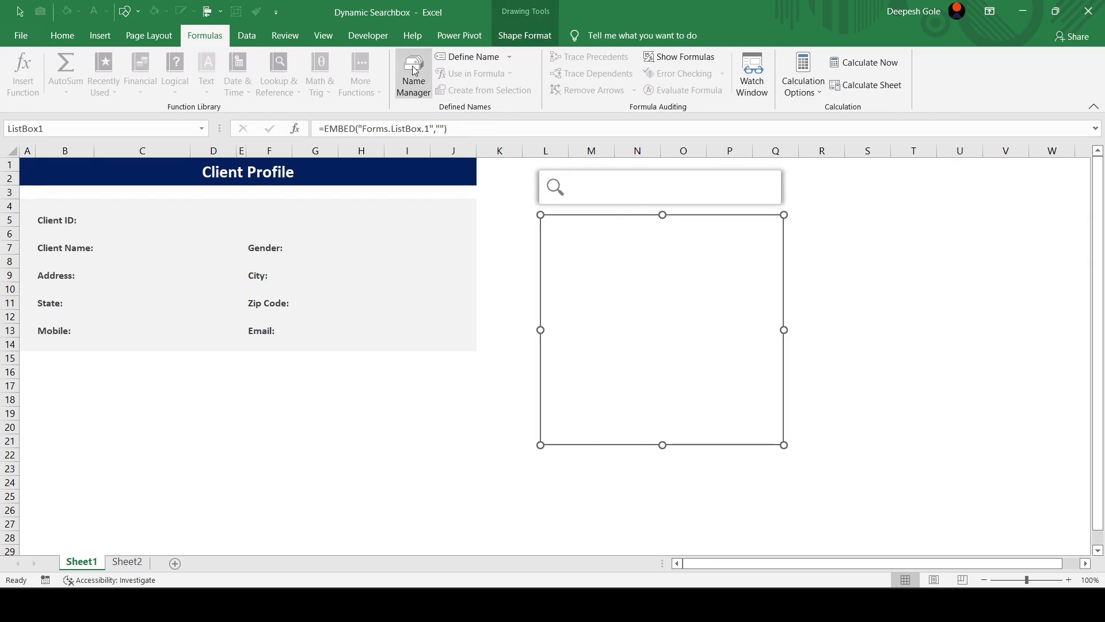
{"action": "left_click", "coordinate": [372, 35]}
{"action": "left_click", "coordinate": [404, 58]}
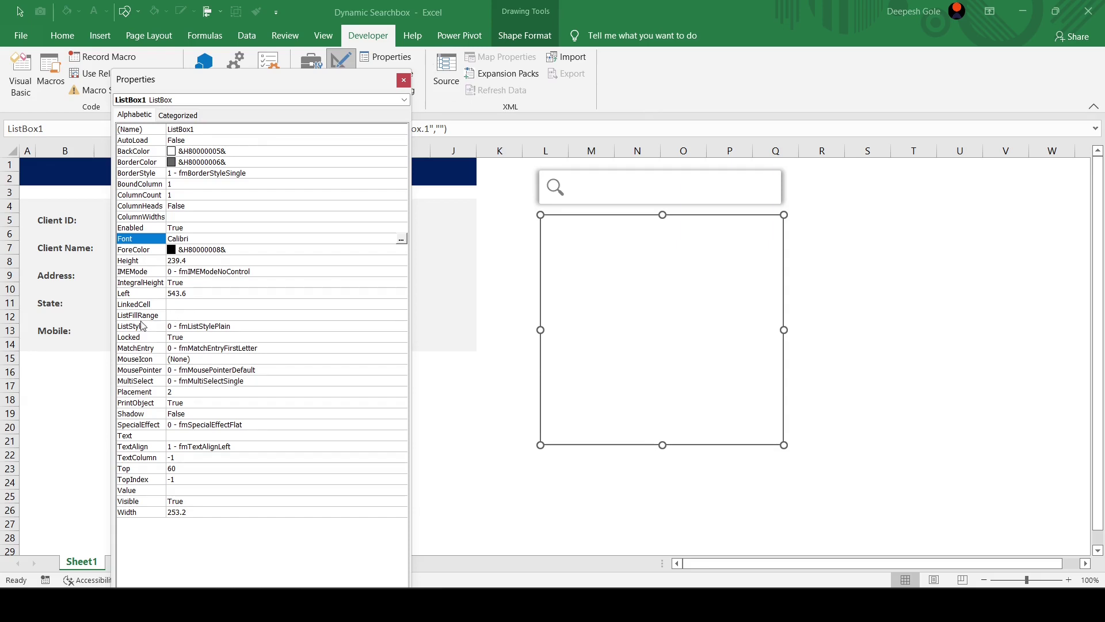
{"action": "left_click", "coordinate": [185, 316]}
{"action": "type", "text": "Cl"}
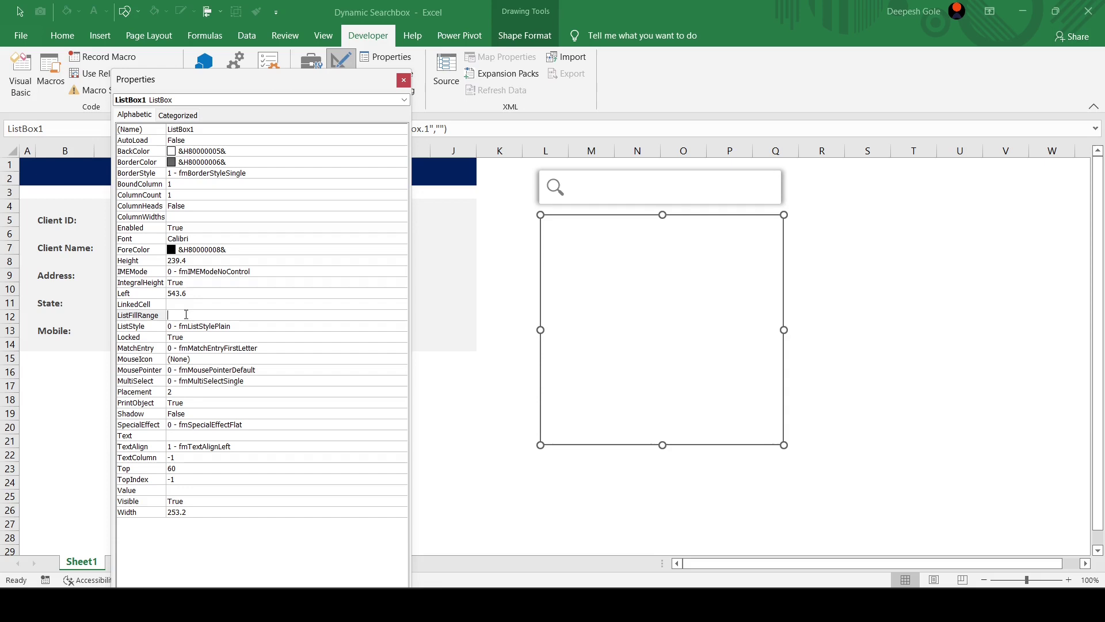
{"action": "type", "text": "ient"}
{"action": "type", "text": "List"}
{"action": "key", "text": "Return"}
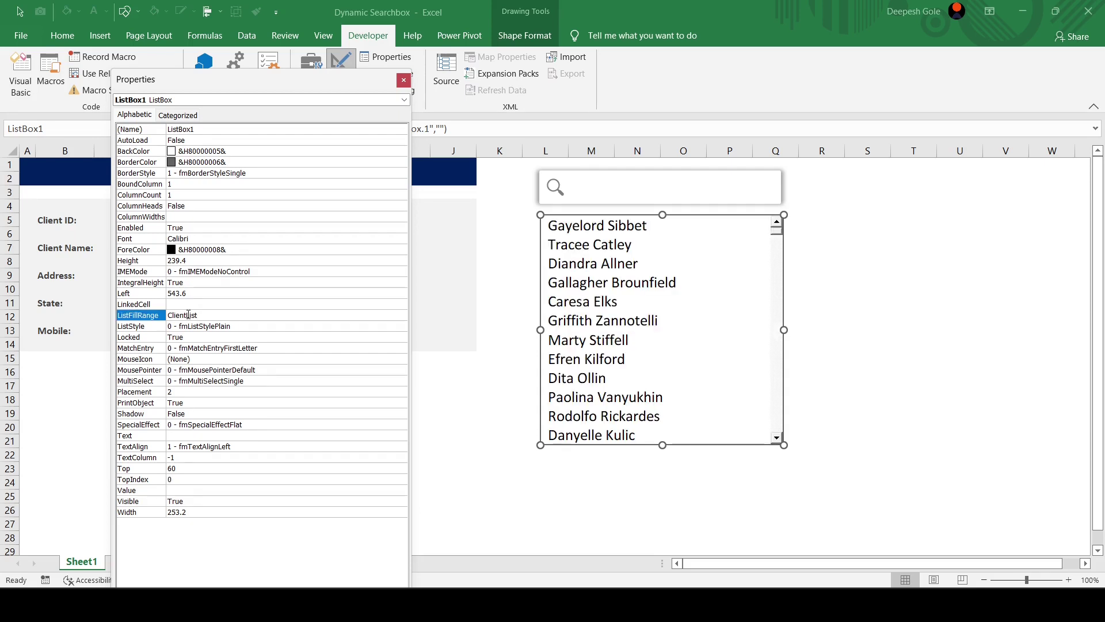
{"action": "left_click", "coordinate": [404, 79]}
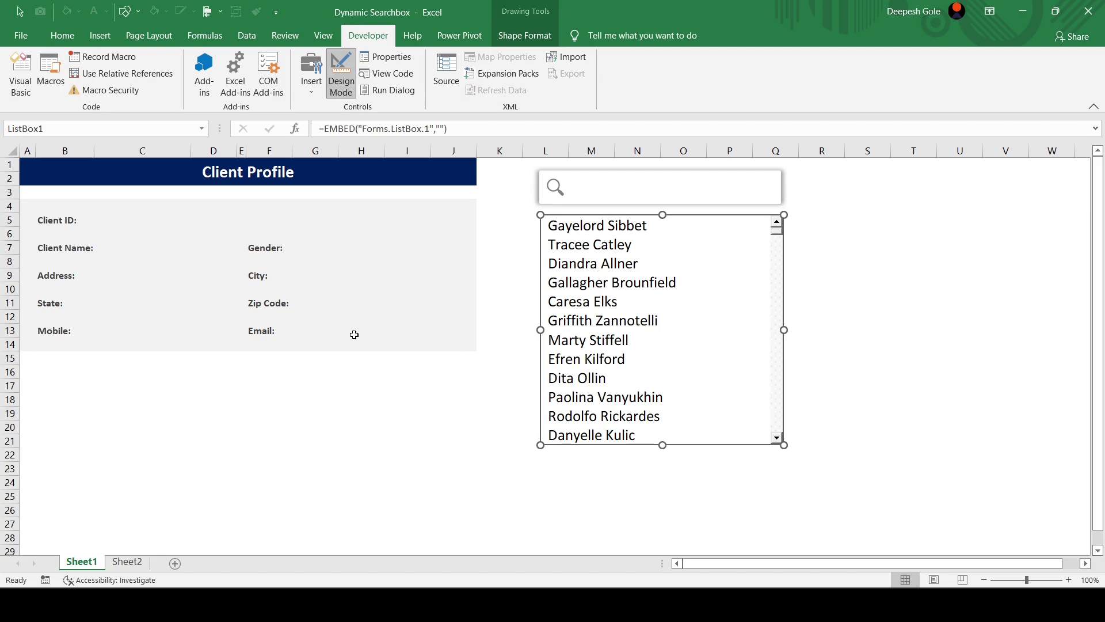
- Leave Design Mode, type 'amy' into the search box, and select the single matching client
{"action": "left_click", "coordinate": [648, 364]}
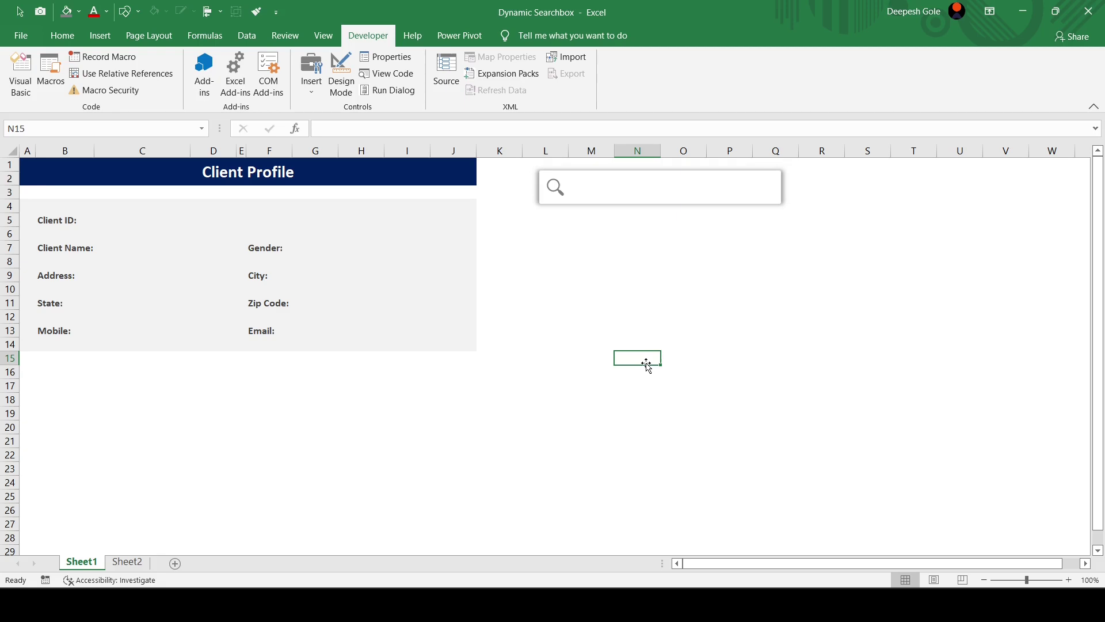
{"action": "left_click", "coordinate": [629, 190]}
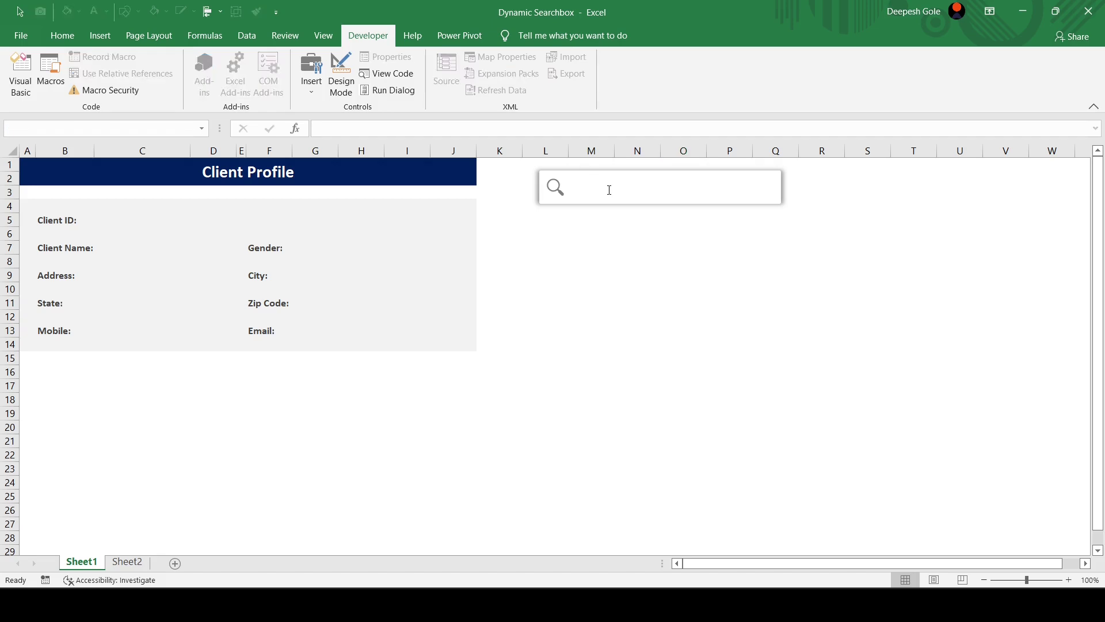
{"action": "type", "text": "a"}
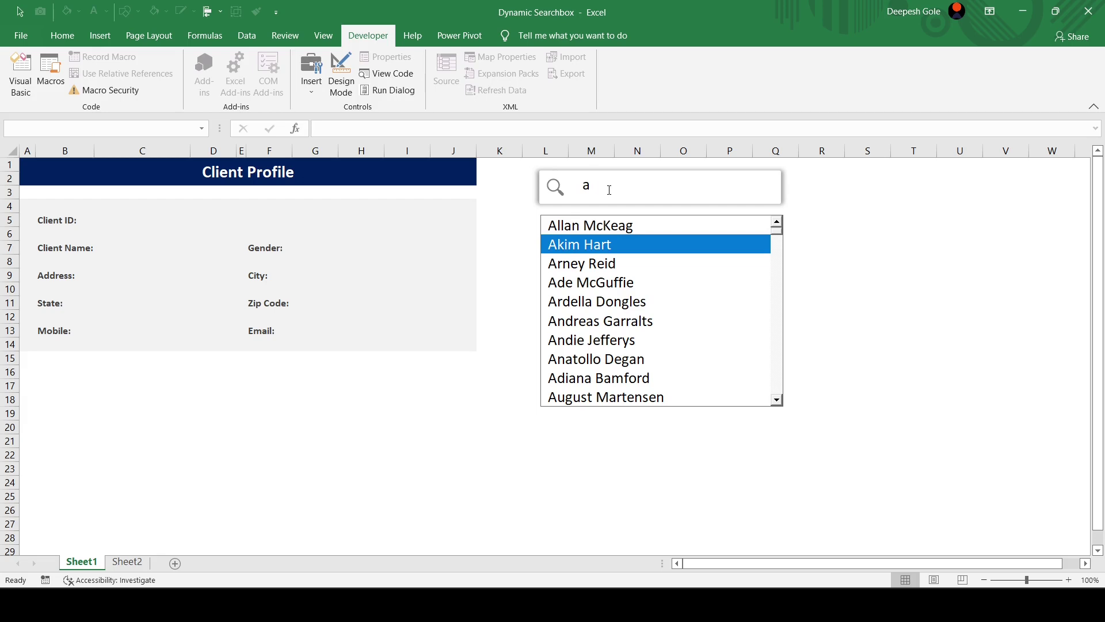
{"action": "left_click", "coordinate": [777, 399]}
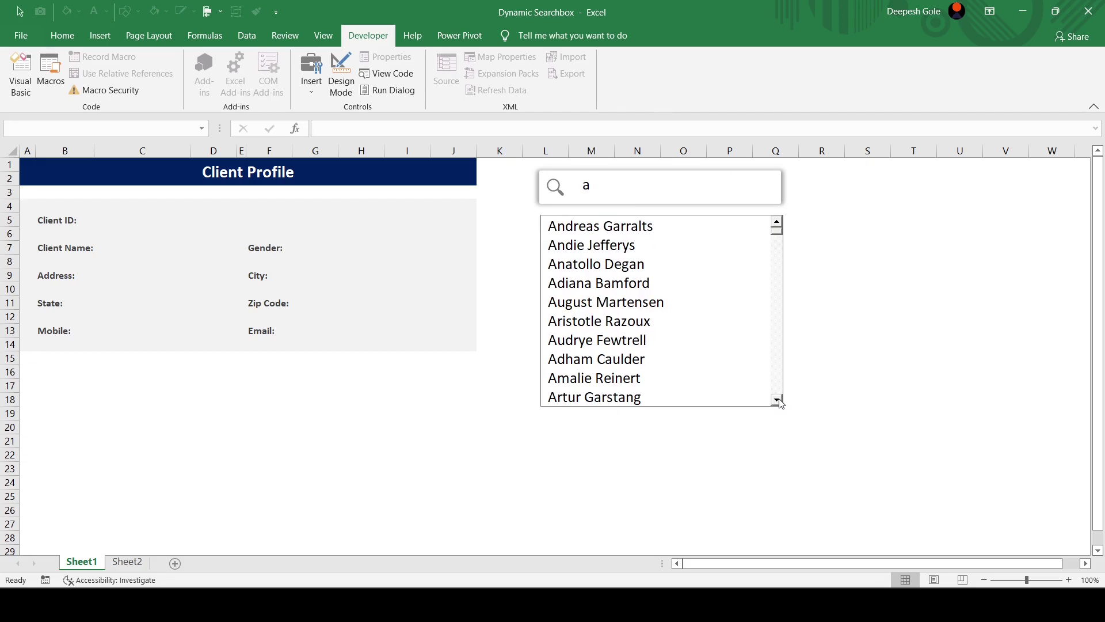
{"action": "left_click", "coordinate": [776, 399]}
{"action": "left_click", "coordinate": [777, 399]}
{"action": "left_click", "coordinate": [776, 399]}
{"action": "left_click", "coordinate": [776, 400]}
{"action": "left_click", "coordinate": [776, 399]}
{"action": "left_click", "coordinate": [776, 400]}
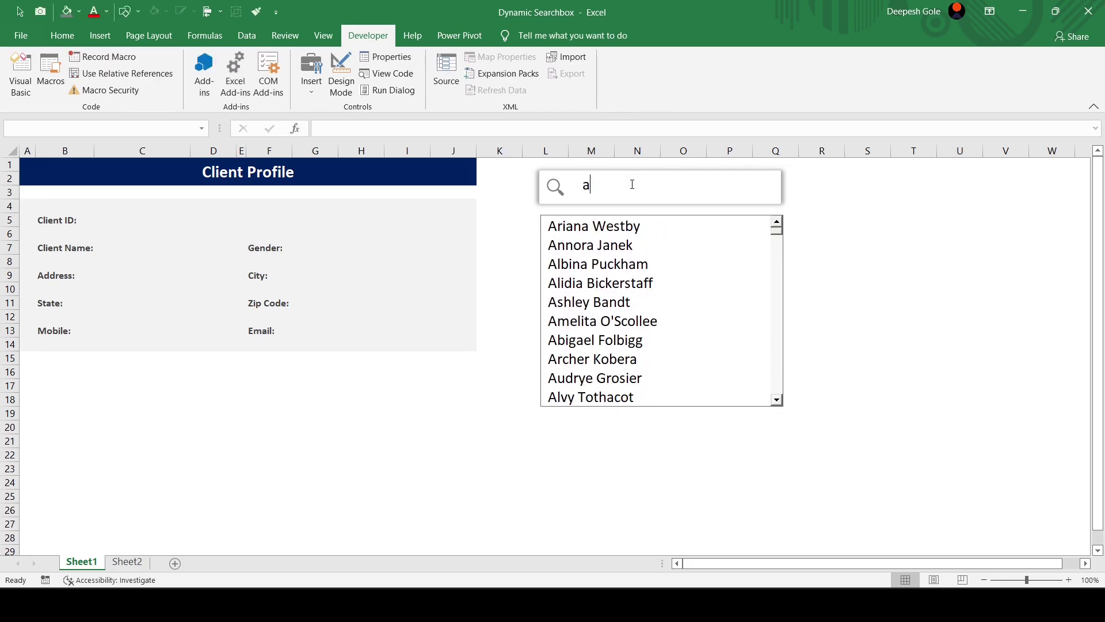
{"action": "type", "text": "m"}
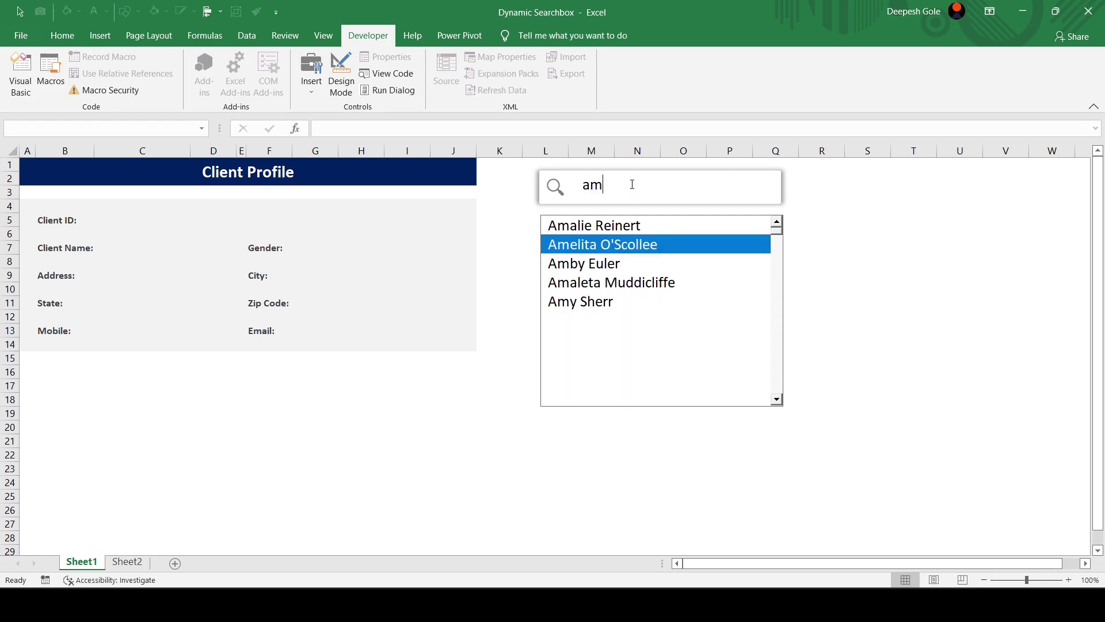
{"action": "type", "text": "y"}
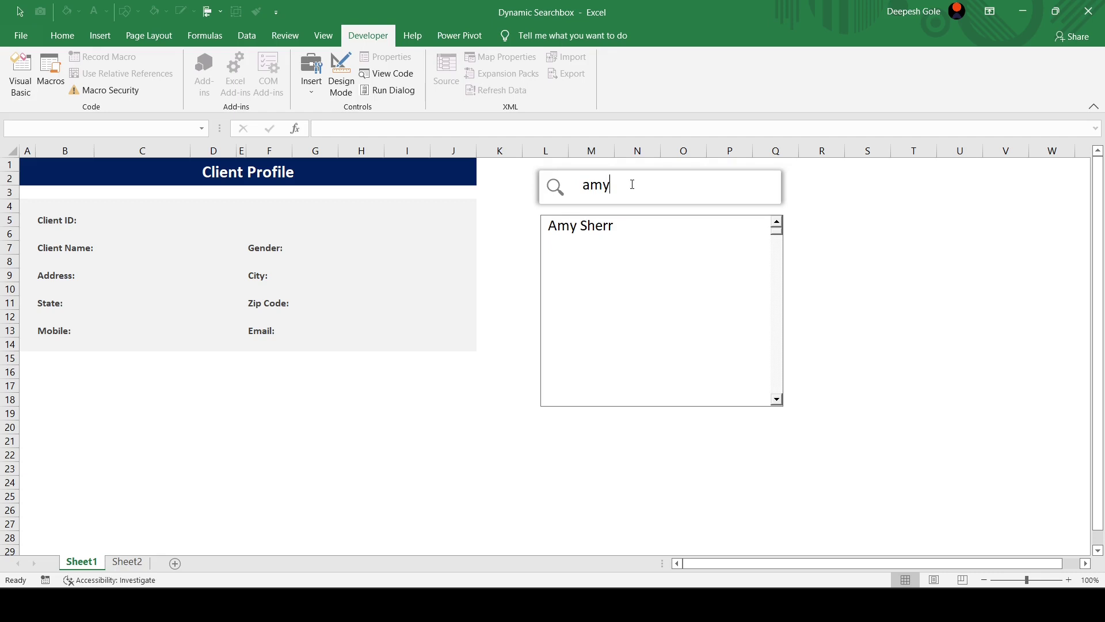
{"action": "left_click", "coordinate": [604, 229]}
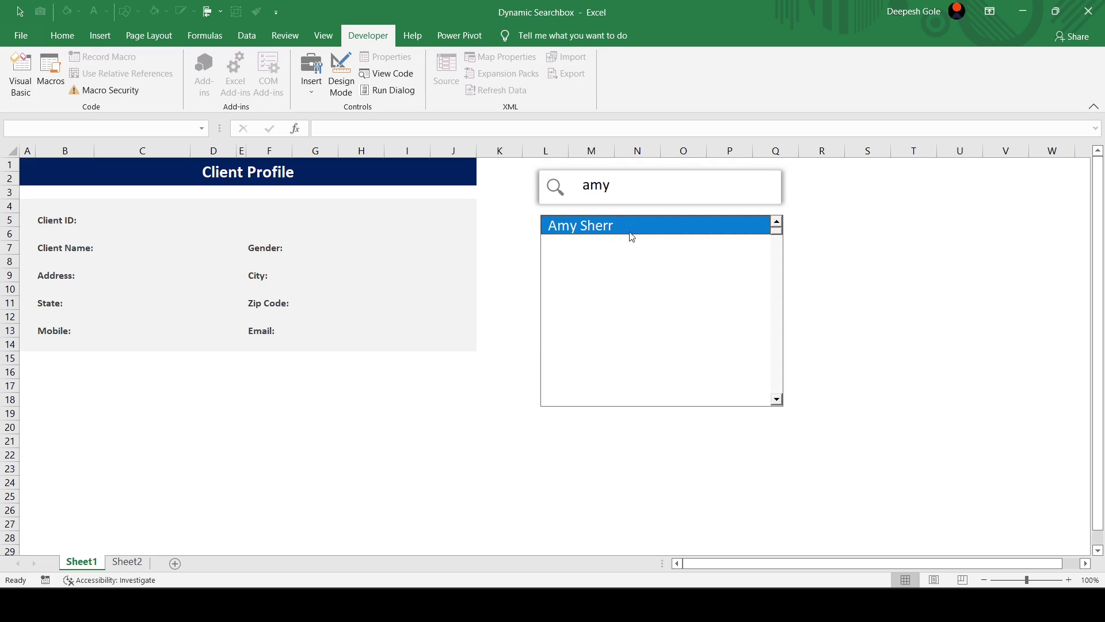
- Double-click the chosen client to load its details into the profile form's value columns
{"action": "double_click", "coordinate": [604, 229]}
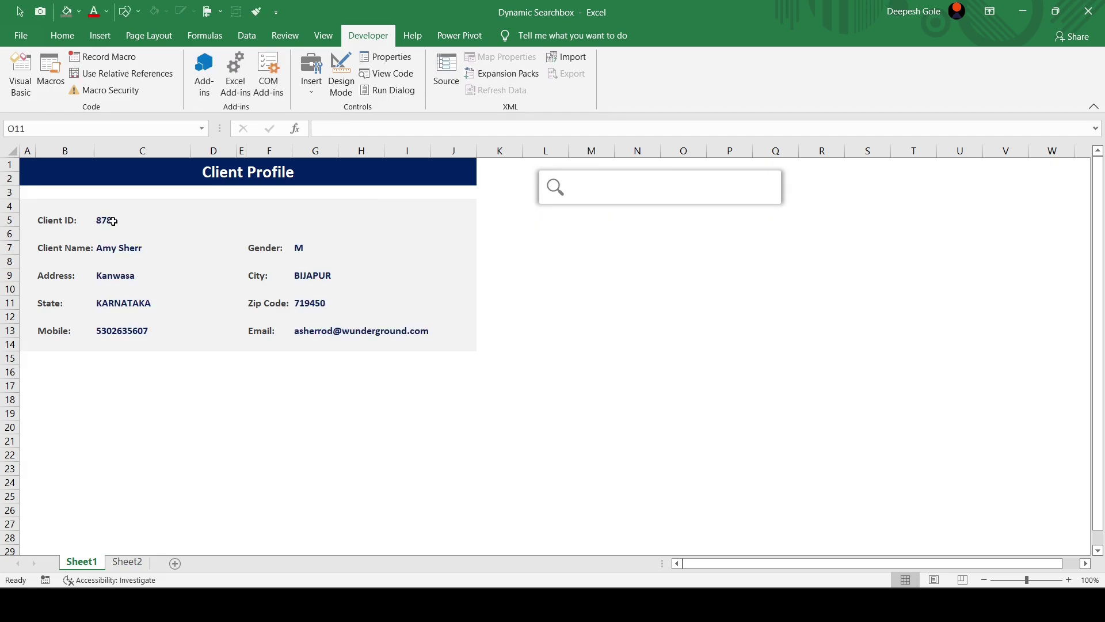
{"action": "left_click_drag", "start_coordinate": [113, 221], "coordinate": [113, 345]}
{"action": "left_click_drag", "start_coordinate": [311, 233], "coordinate": [312, 342]}
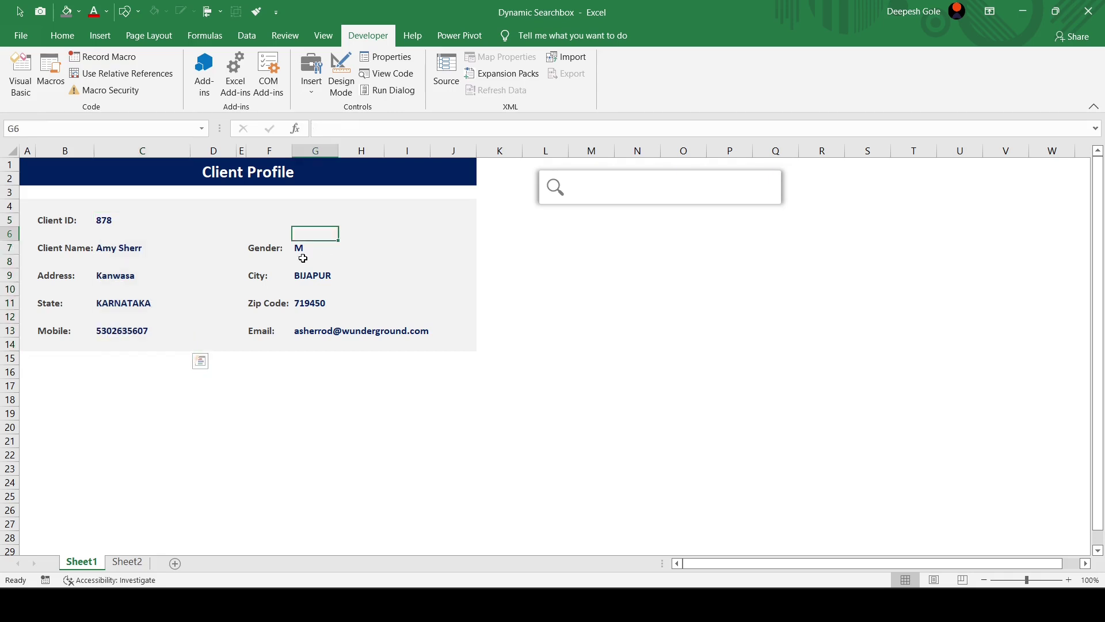
{"action": "left_click", "coordinate": [518, 344]}
- Review the client ID in C5 and the INDEX/MATCH lookup formulas in C7:C15 and G7:G15
{"action": "left_click", "coordinate": [138, 250]}
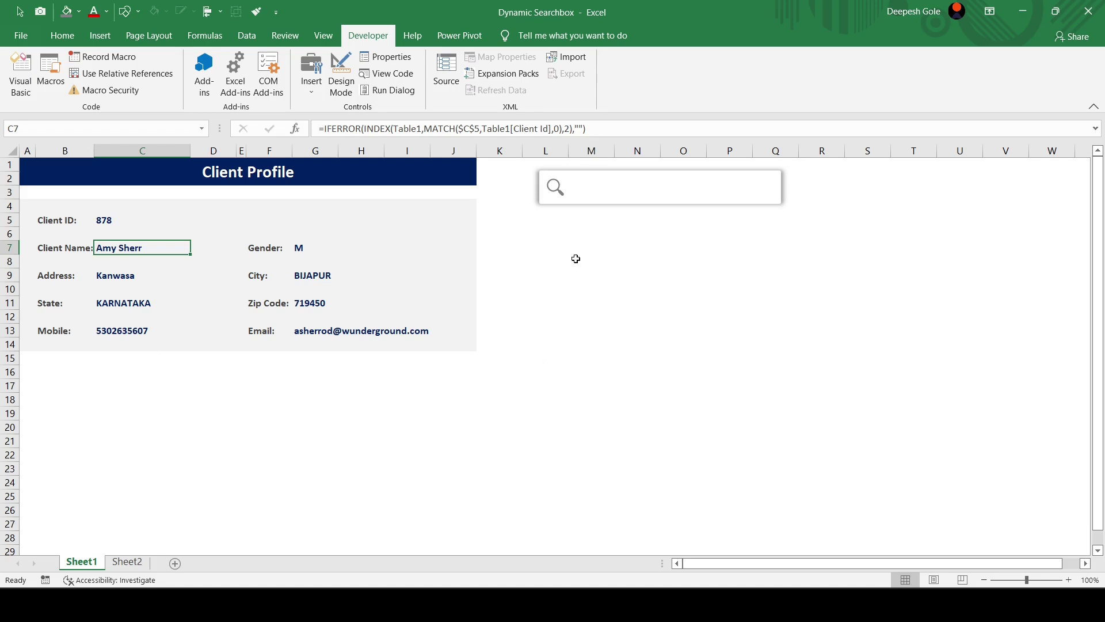
{"action": "left_click", "coordinate": [102, 221]}
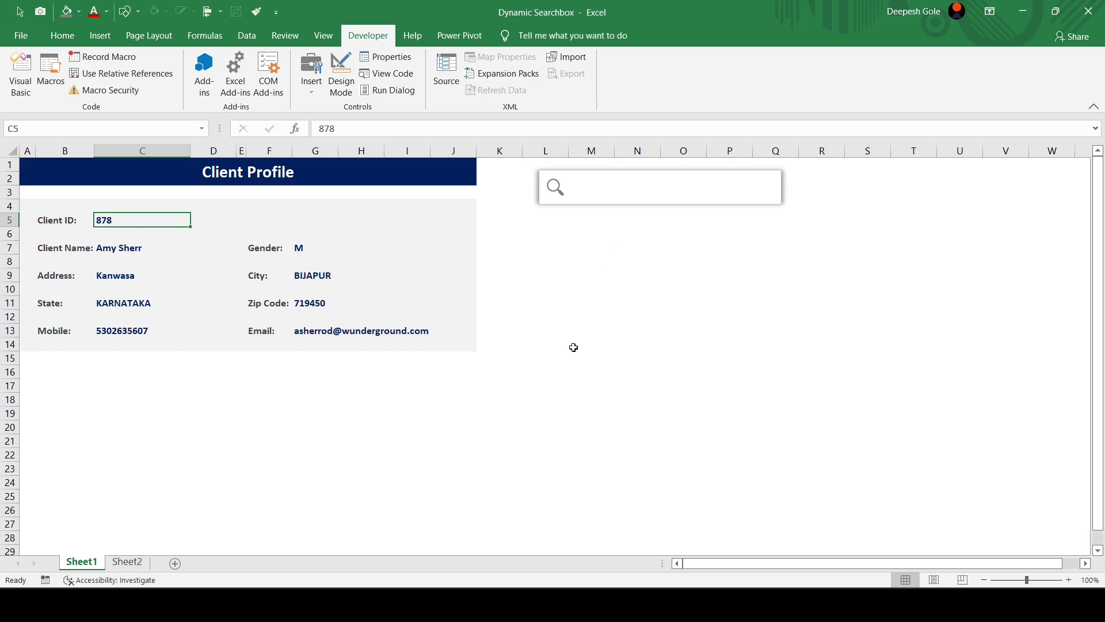
{"action": "left_click_drag", "start_coordinate": [120, 249], "coordinate": [138, 355]}
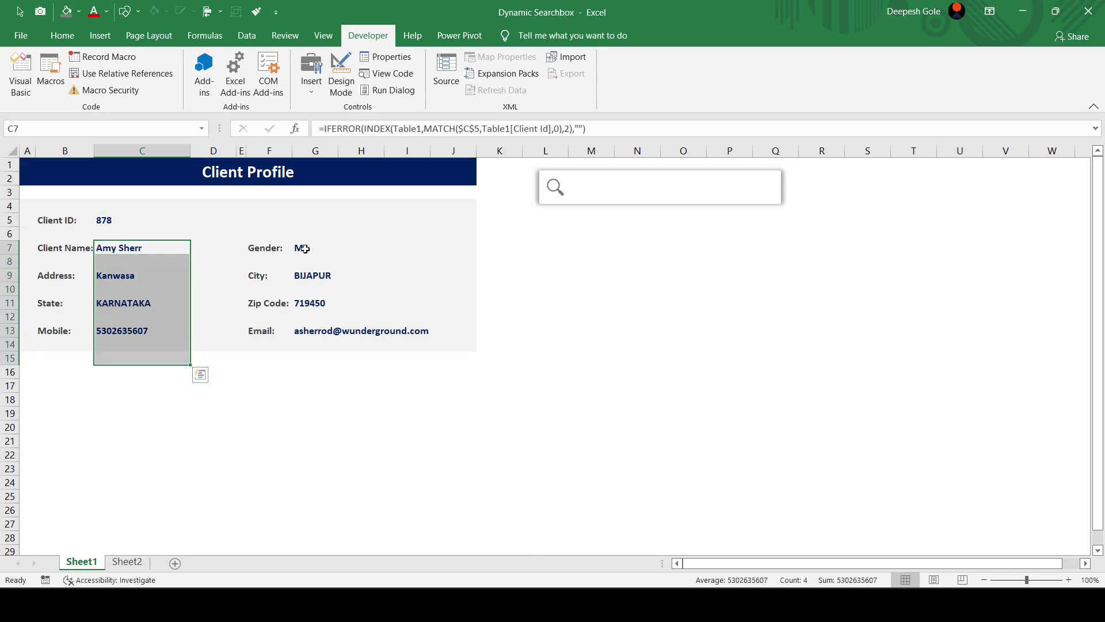
{"action": "left_click_drag", "start_coordinate": [305, 249], "coordinate": [327, 357]}
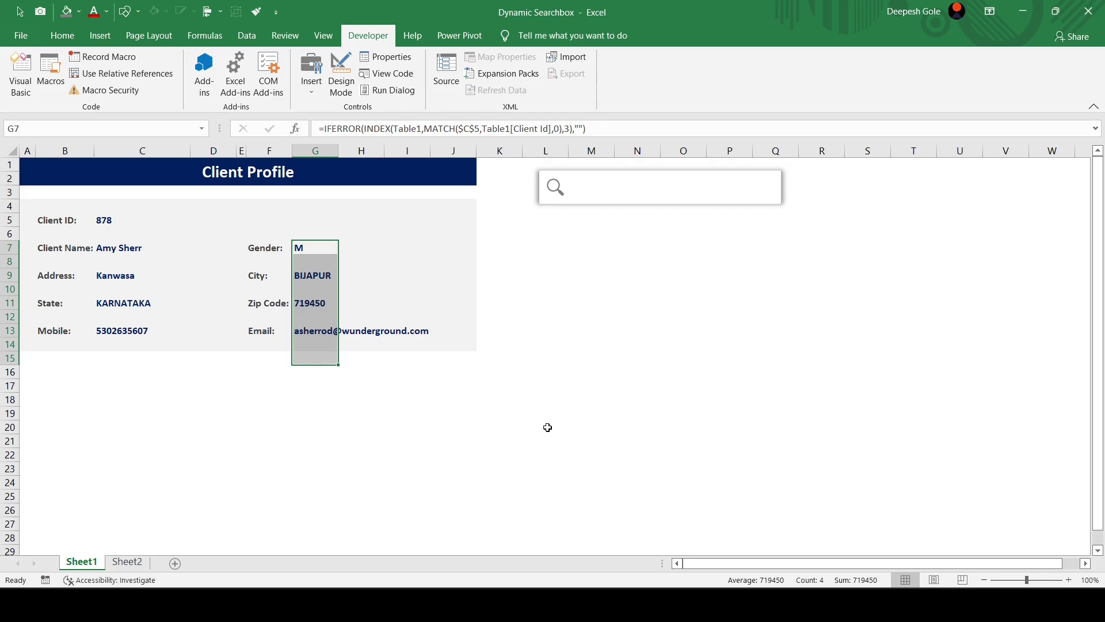
{"action": "left_click", "coordinate": [663, 304]}
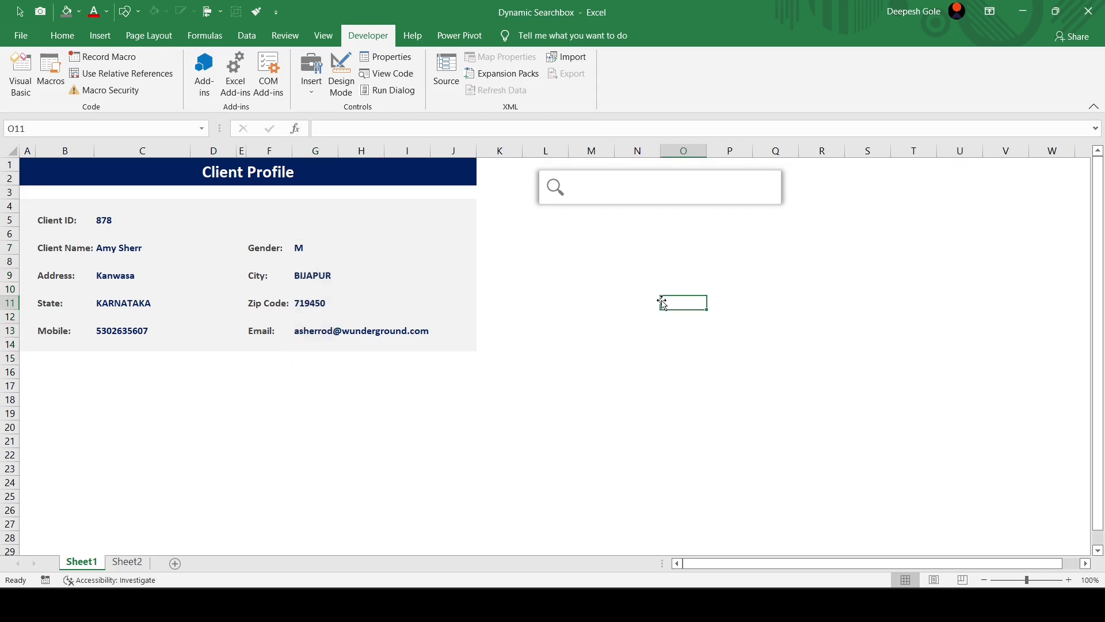